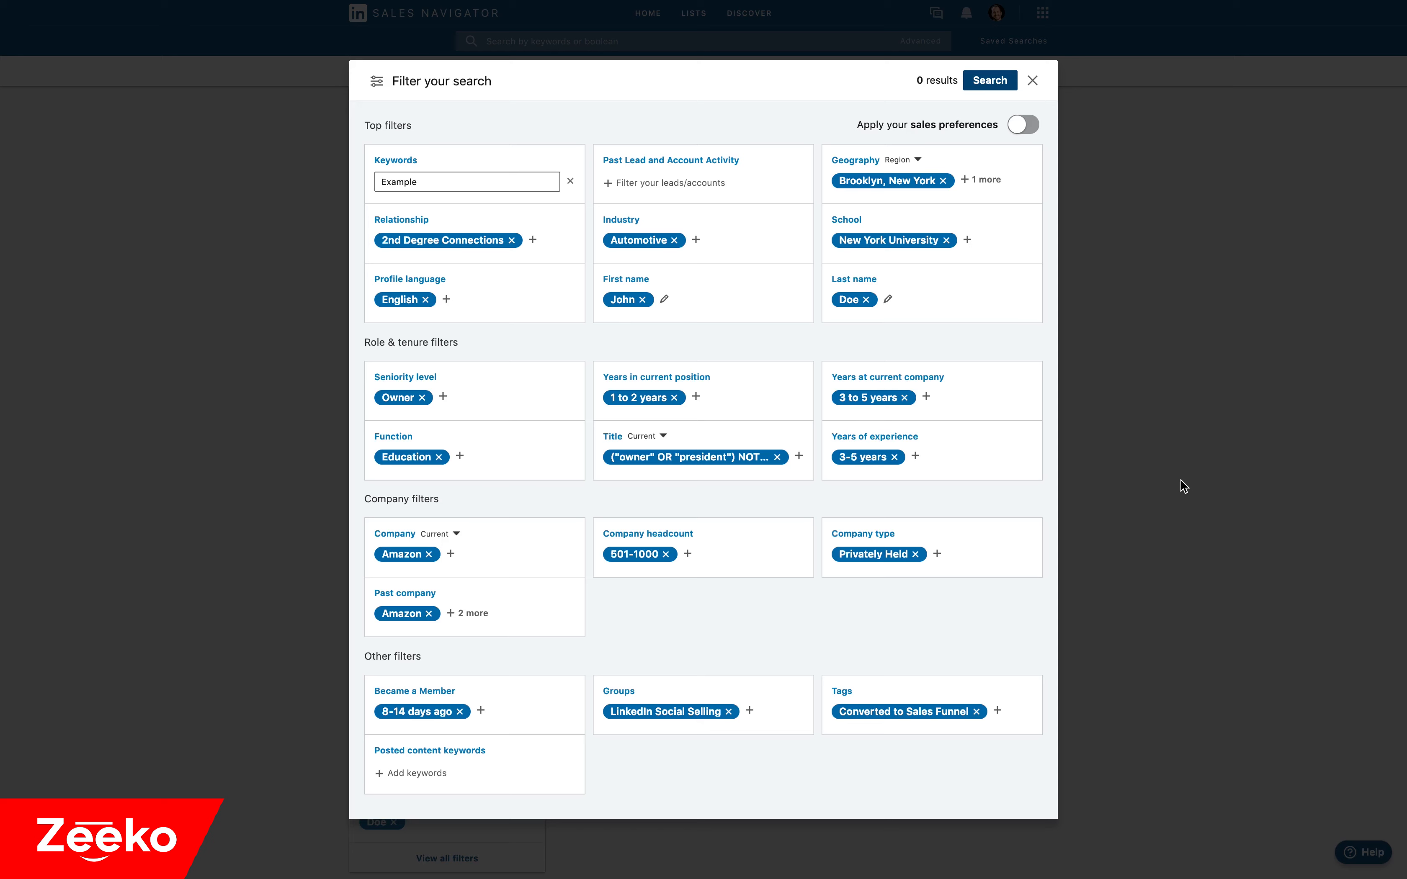
Add "linkedin" as a posted content keyword and run the filtered lead search.
click(422, 772)
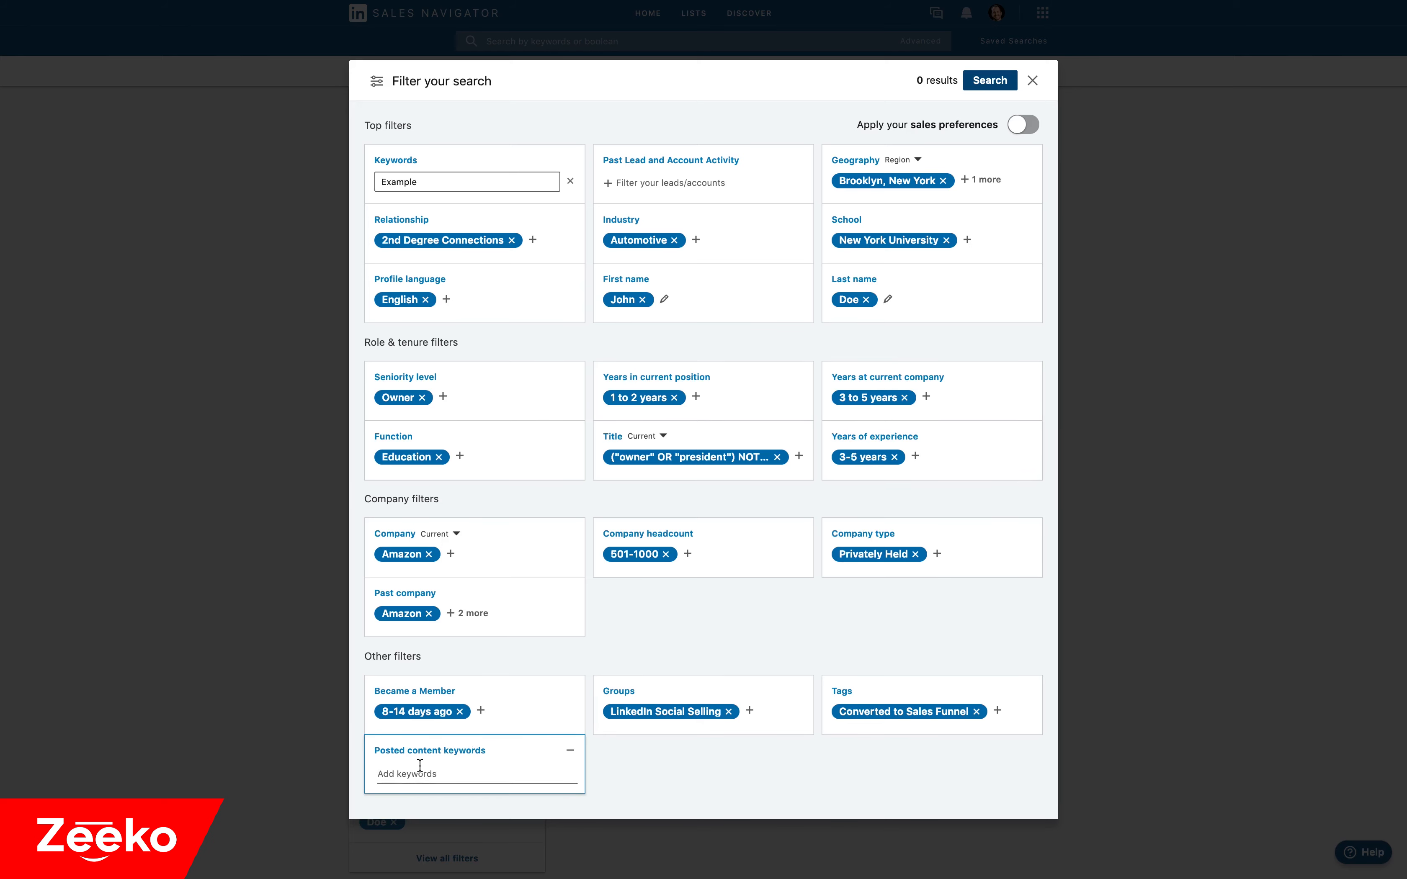
text(linkedin)
key(Return)
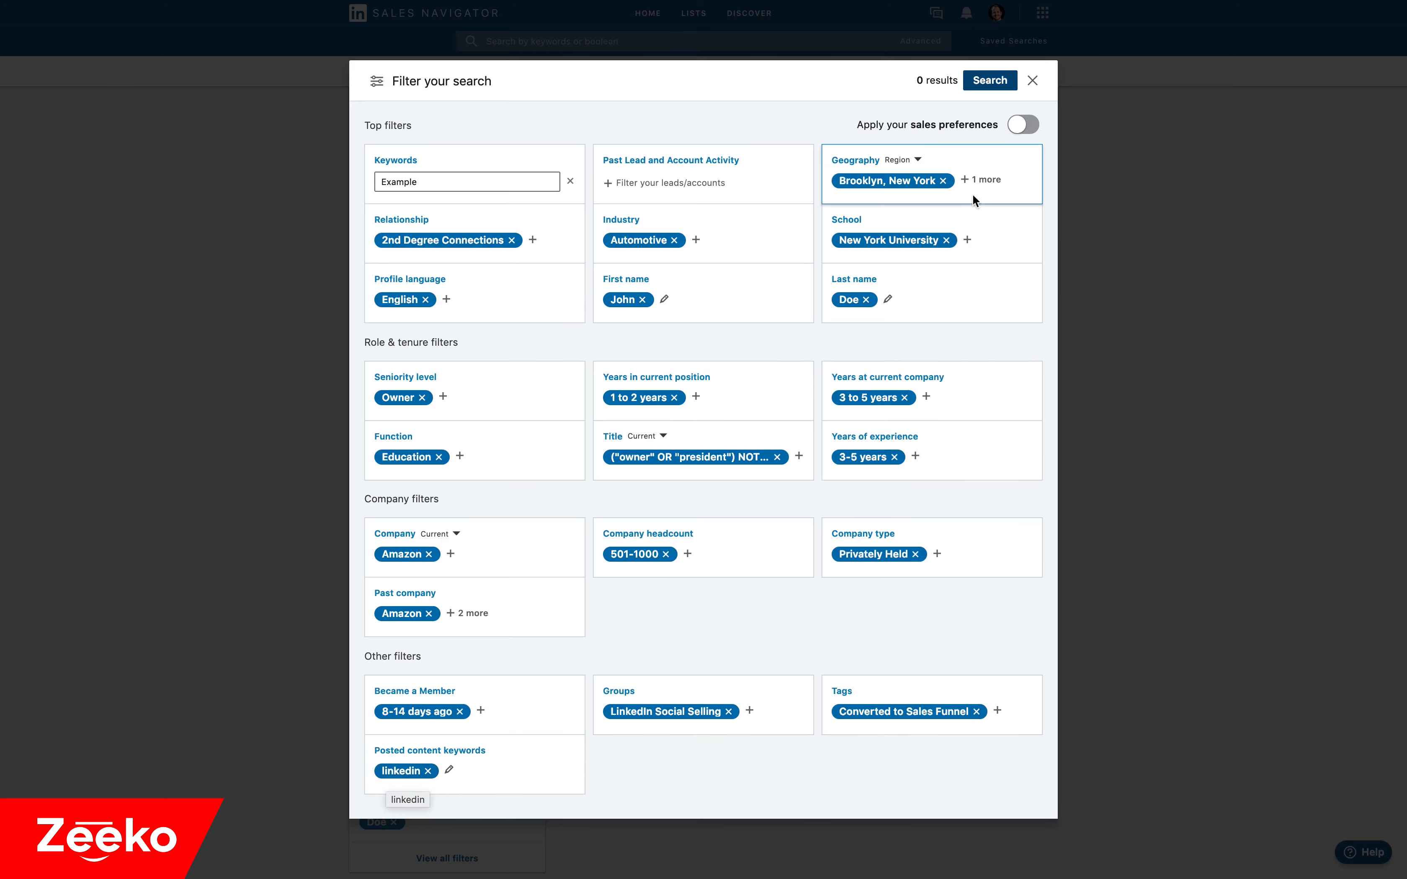
click(1009, 81)
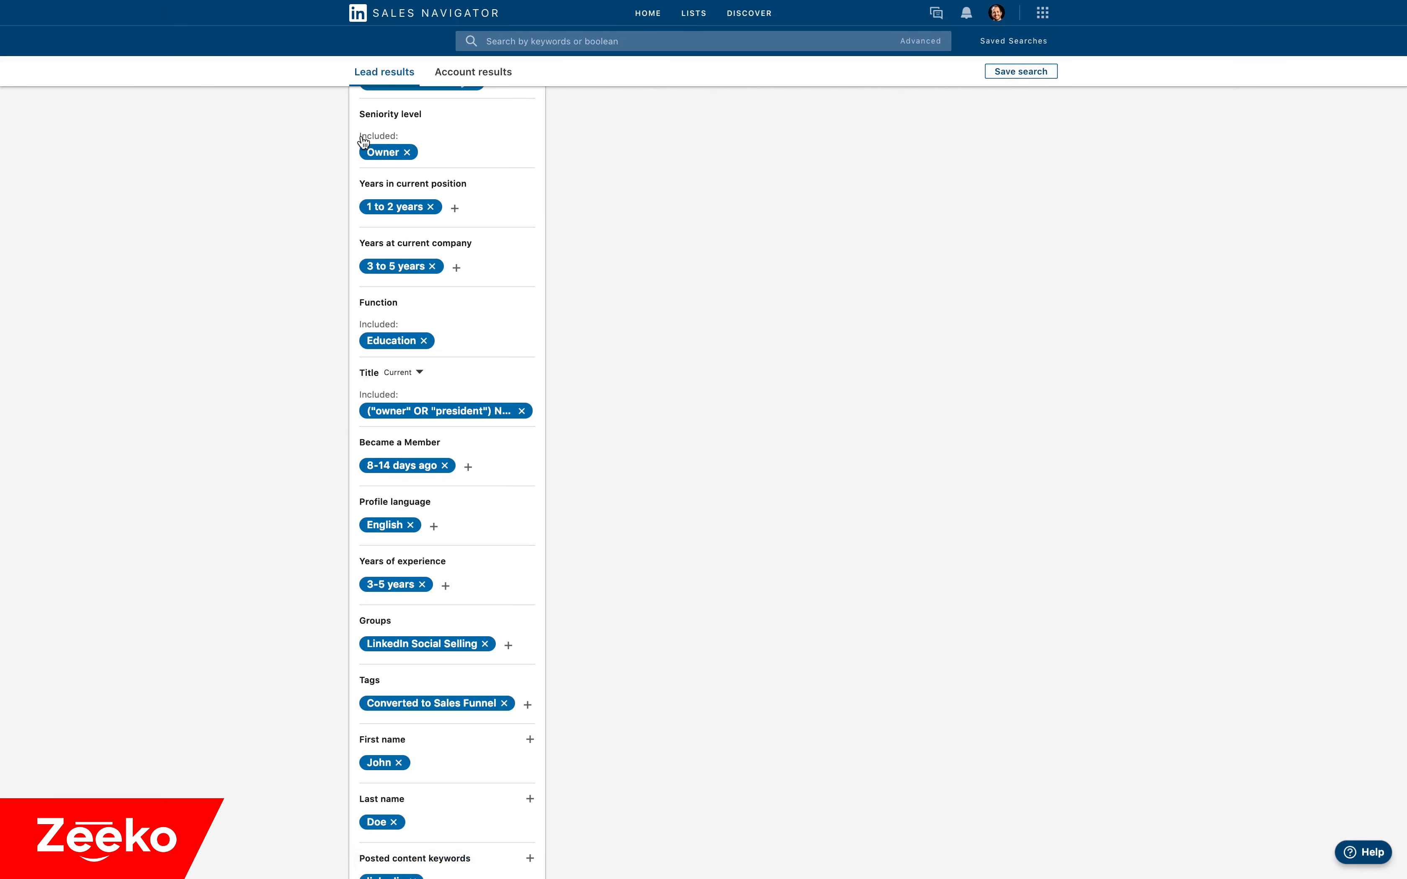
Review the full list of filters applied to the lead search, including the Geography filter's type options.
scroll(329, 261, down, 2)
scroll(326, 301, up, 6)
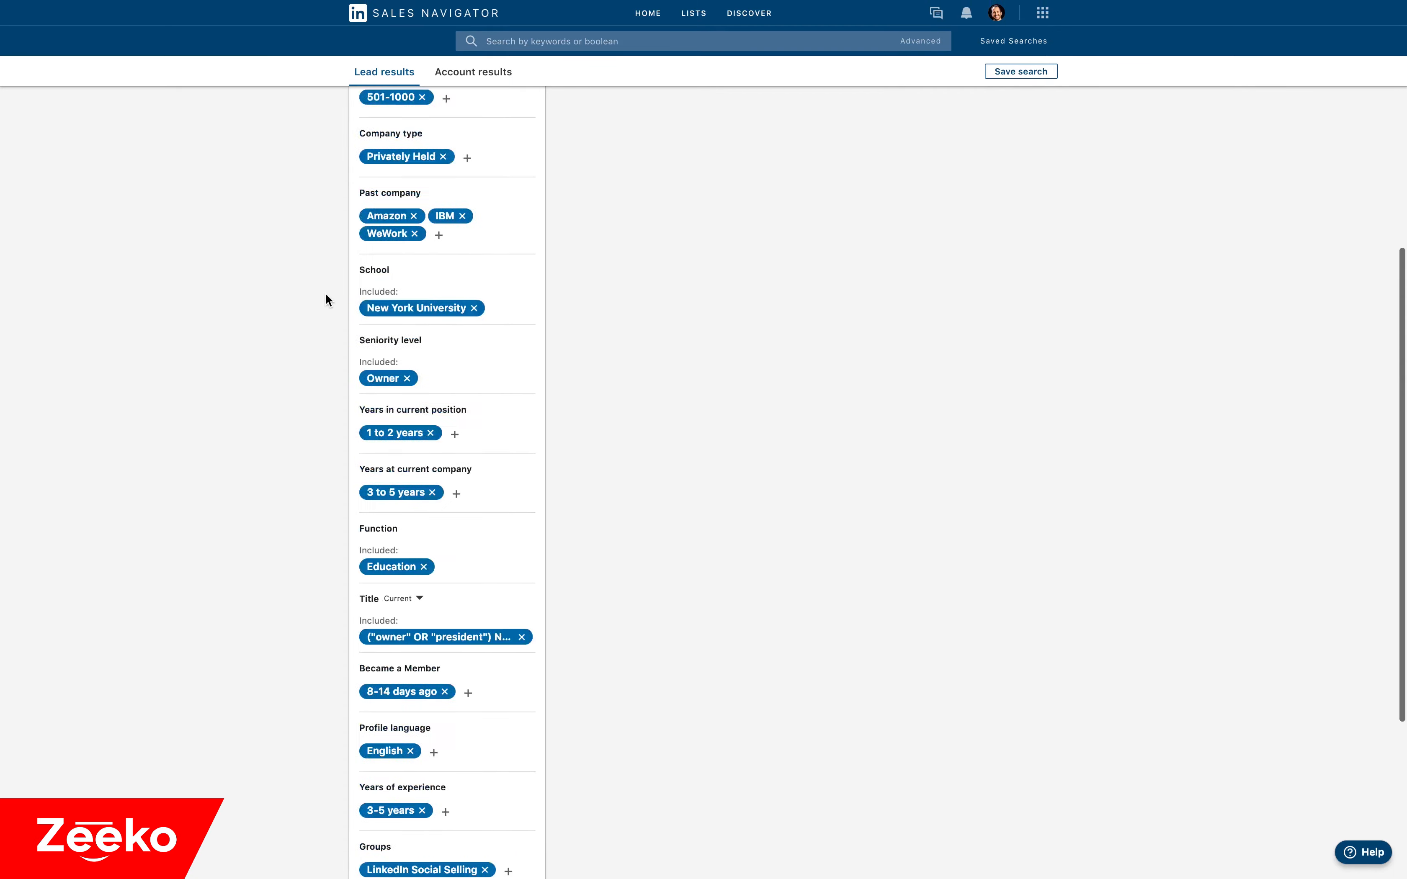
scroll(326, 300, down, 6)
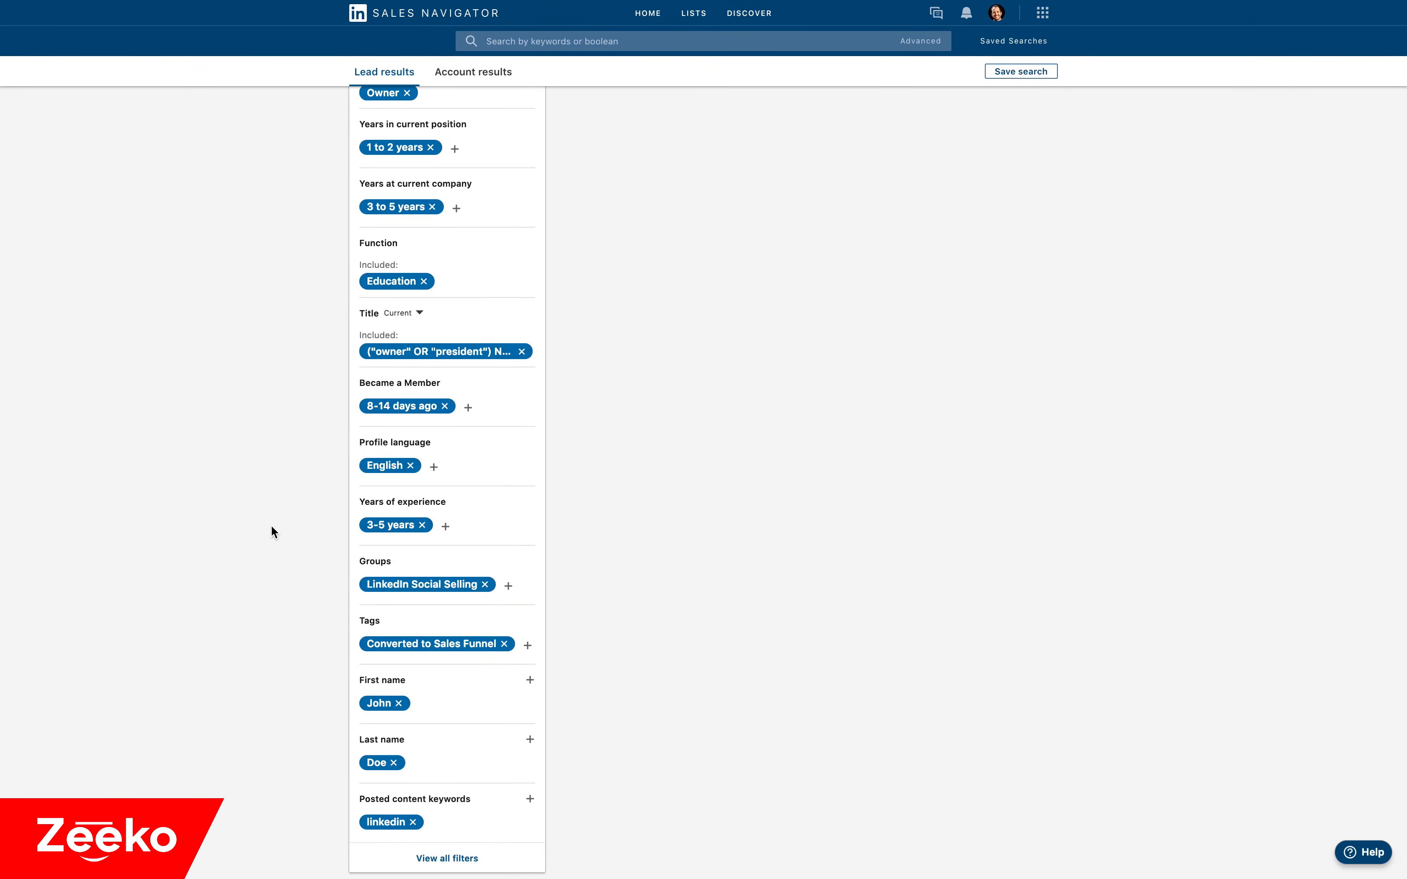
scroll(271, 531, up, 10)
scroll(272, 528, up, 1)
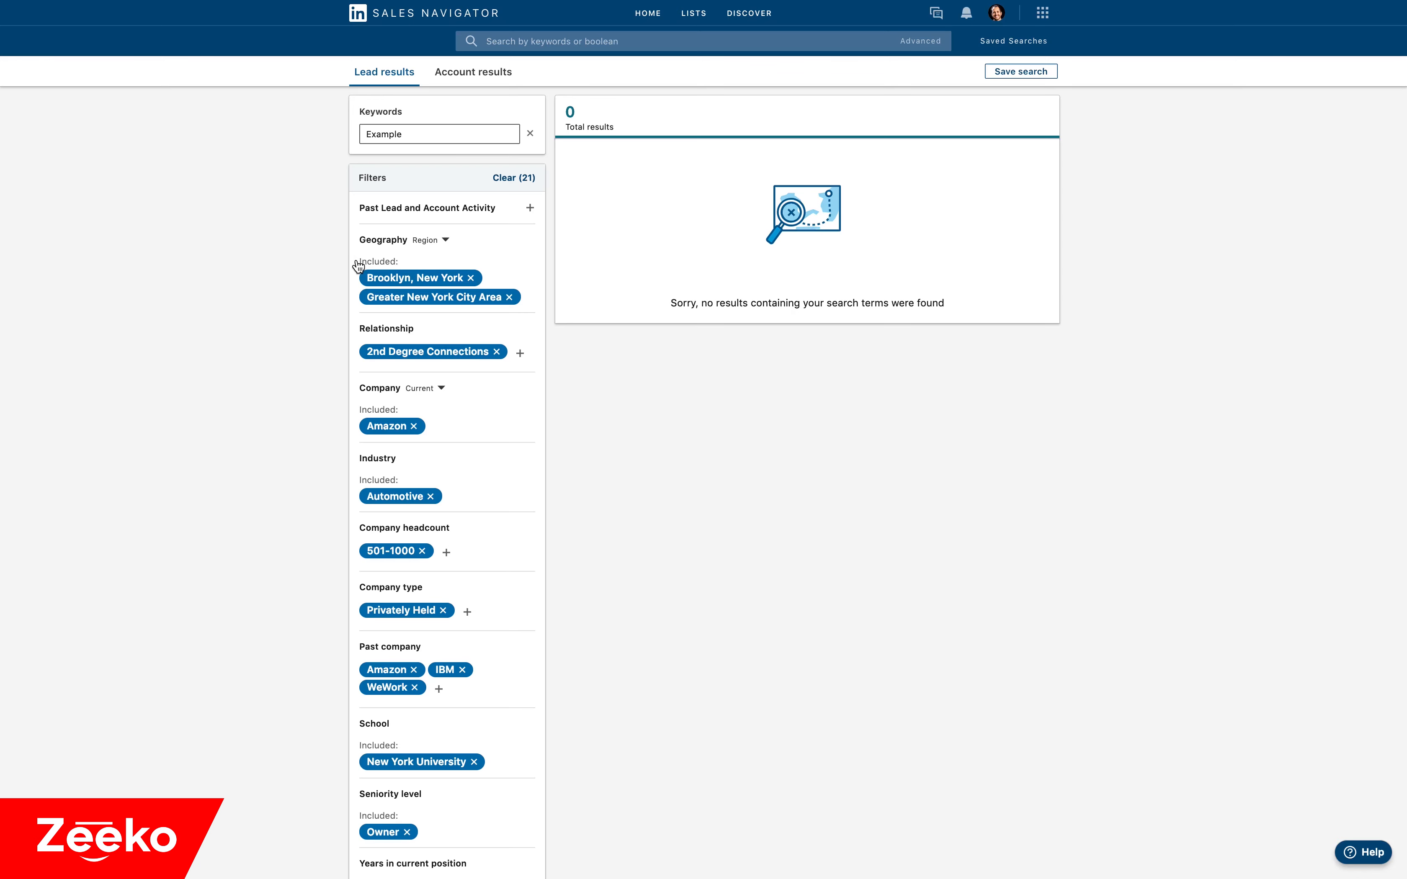
click(430, 245)
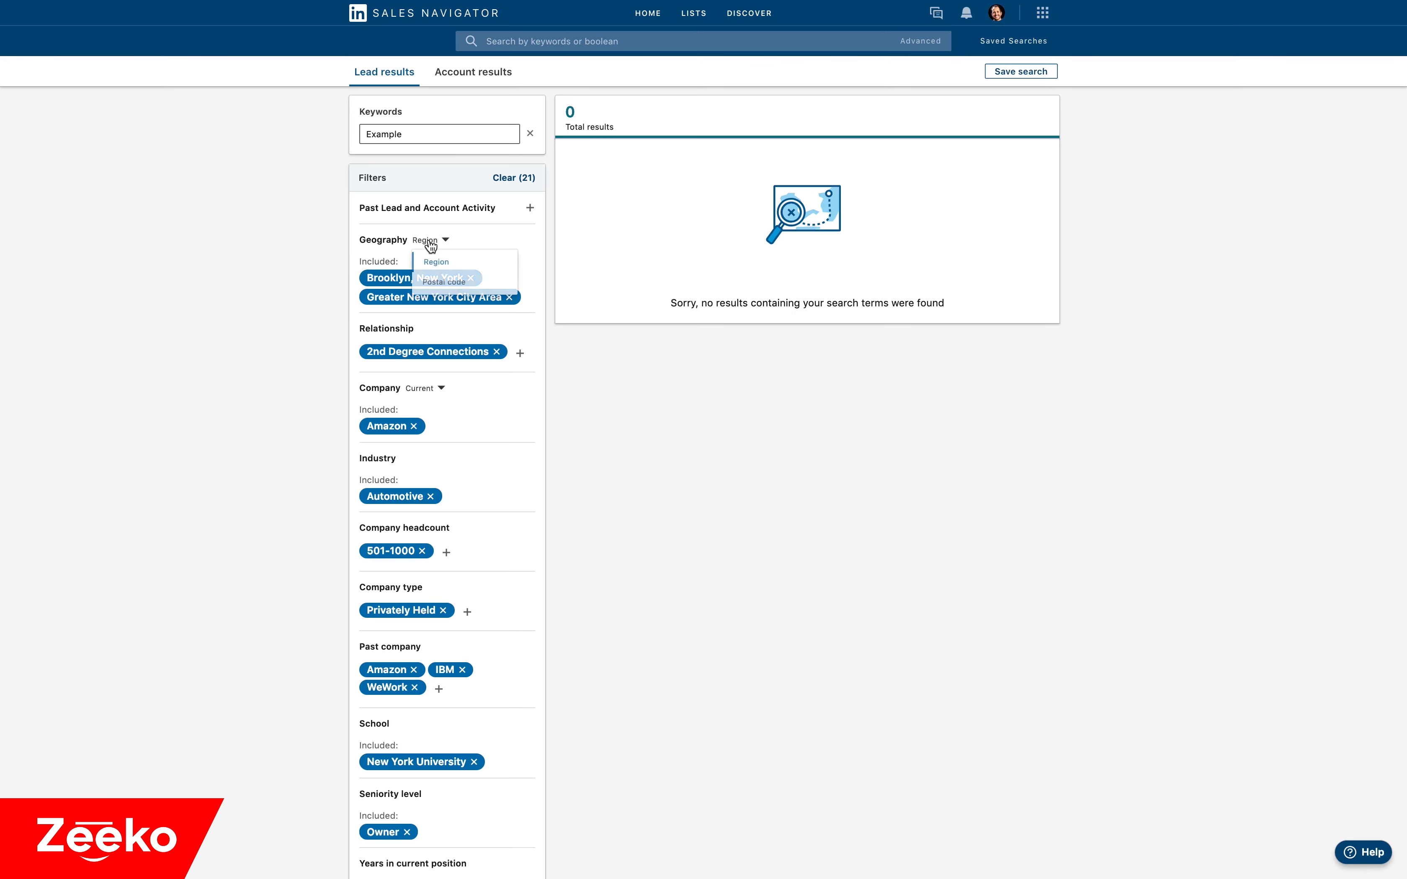
click(324, 278)
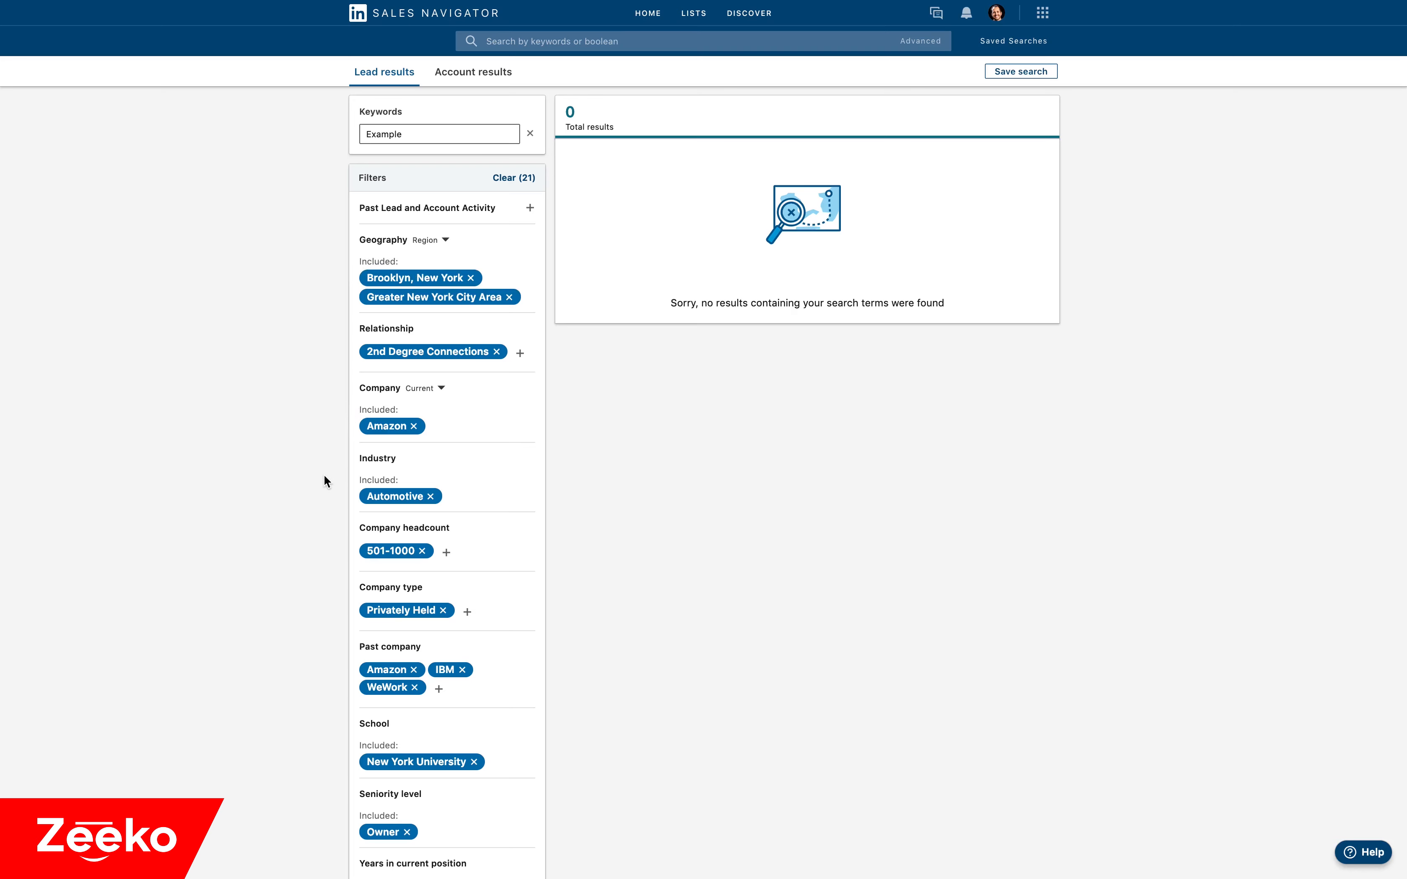
scroll(323, 474, down, 5)
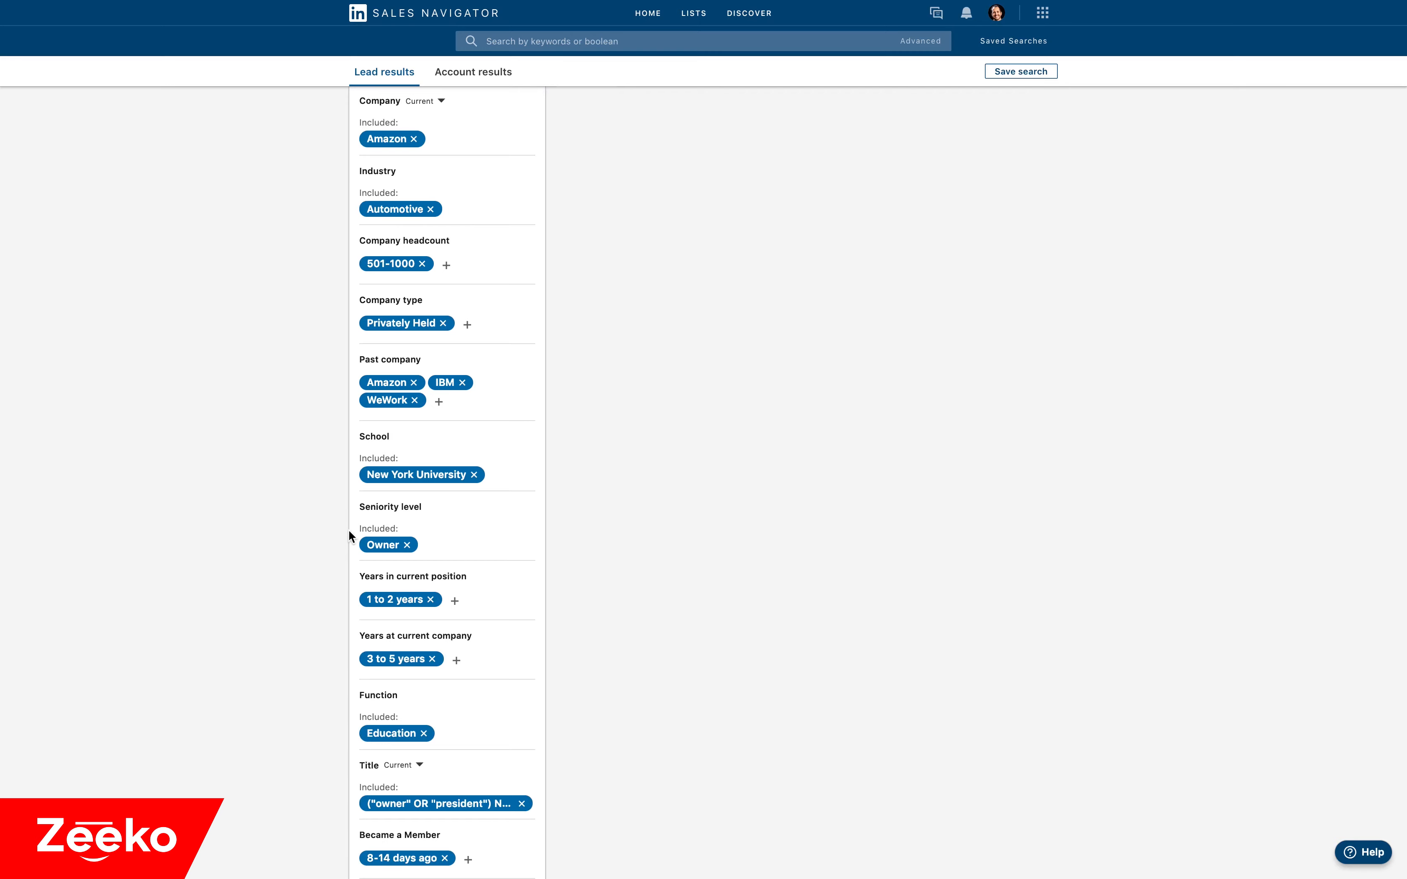
scroll(348, 530, down, 2)
scroll(326, 578, down, 2)
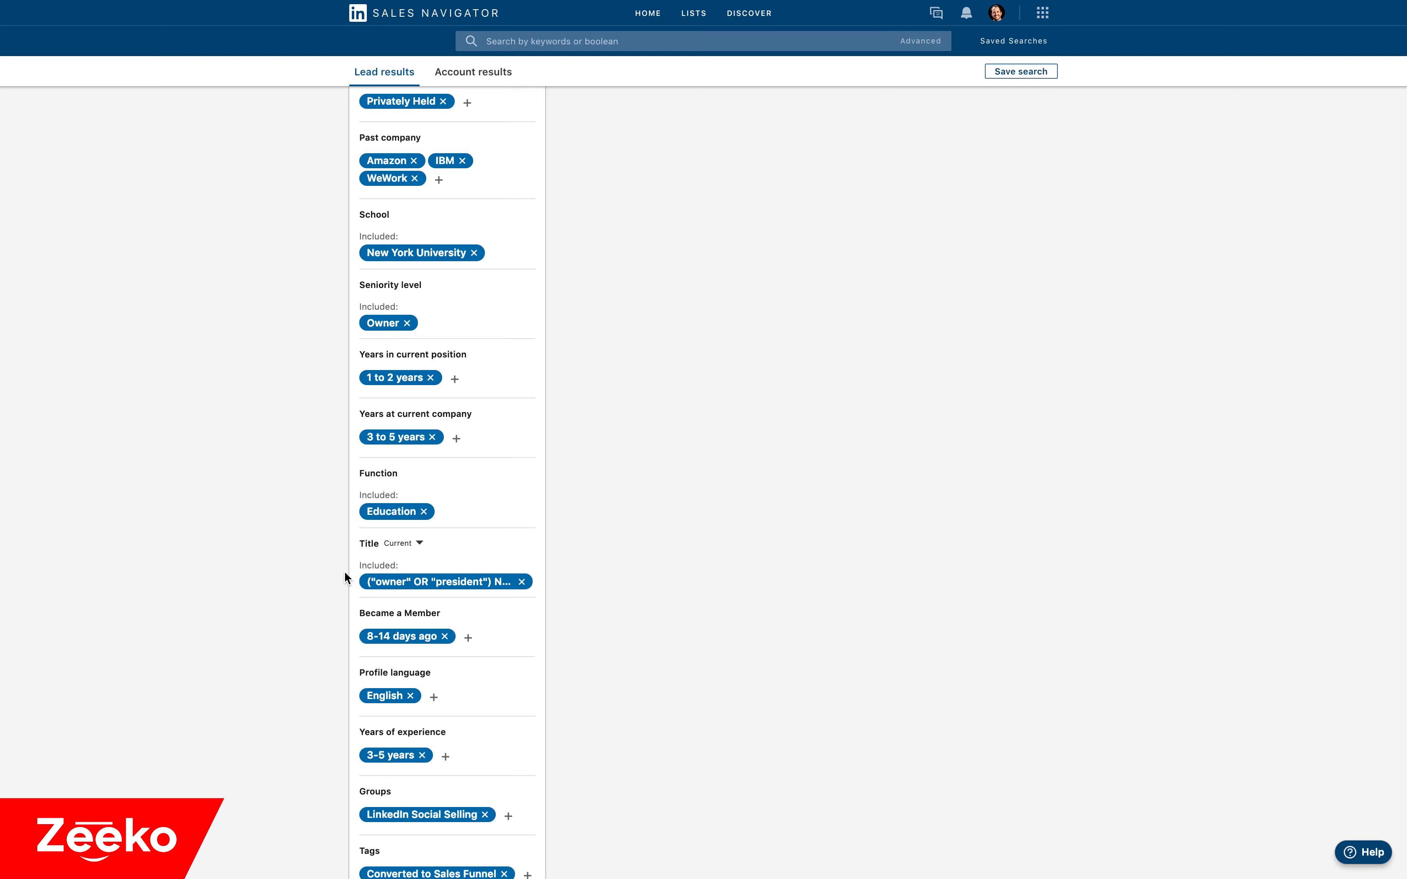
scroll(344, 570, down, 1)
scroll(337, 513, up, 10)
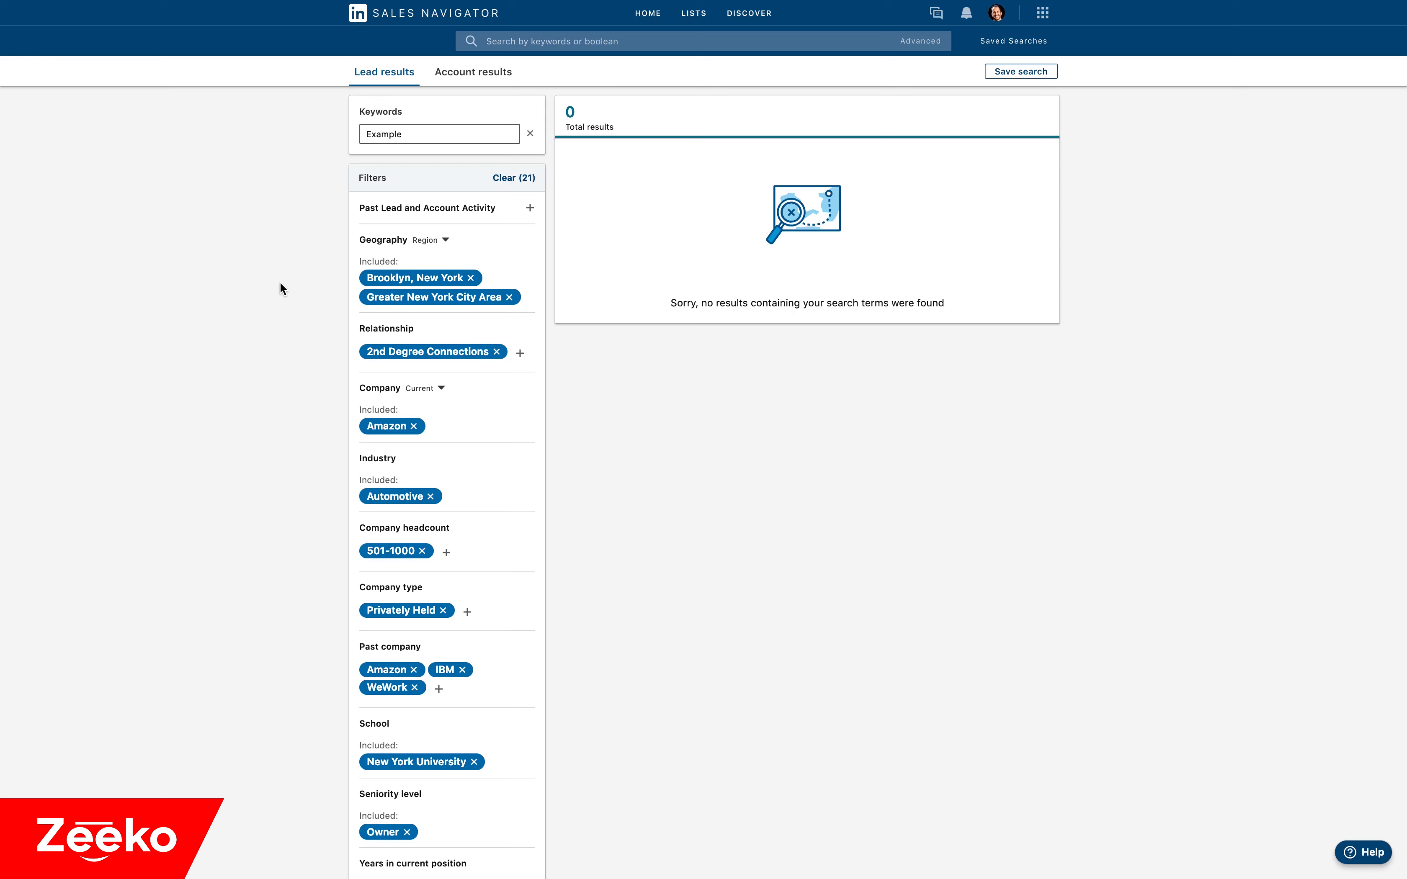
Switch Brooklyn, New York from included to excluded in the Geography filter.
mouse_move(426, 281)
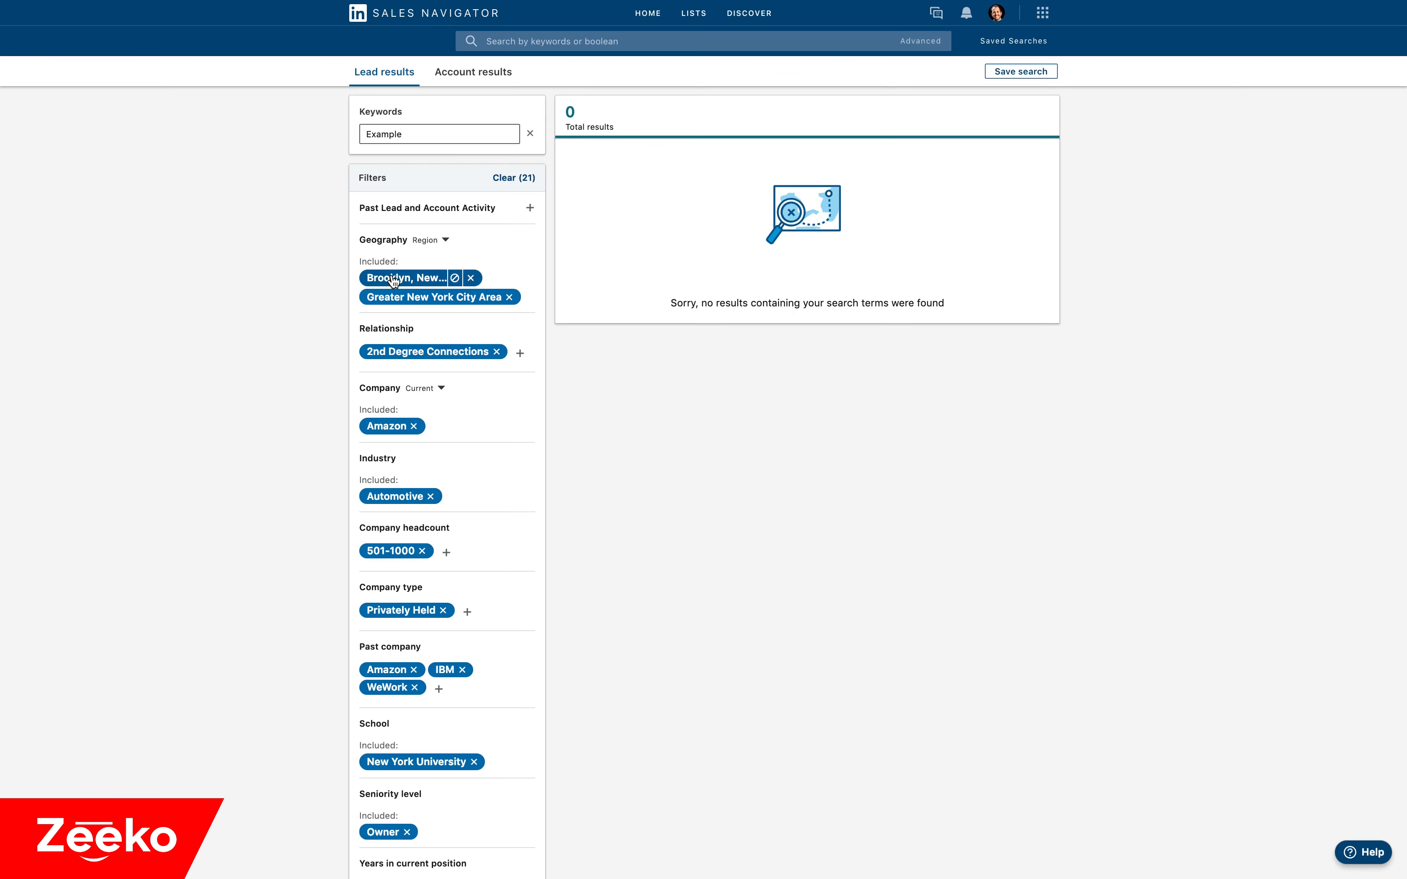
click(455, 278)
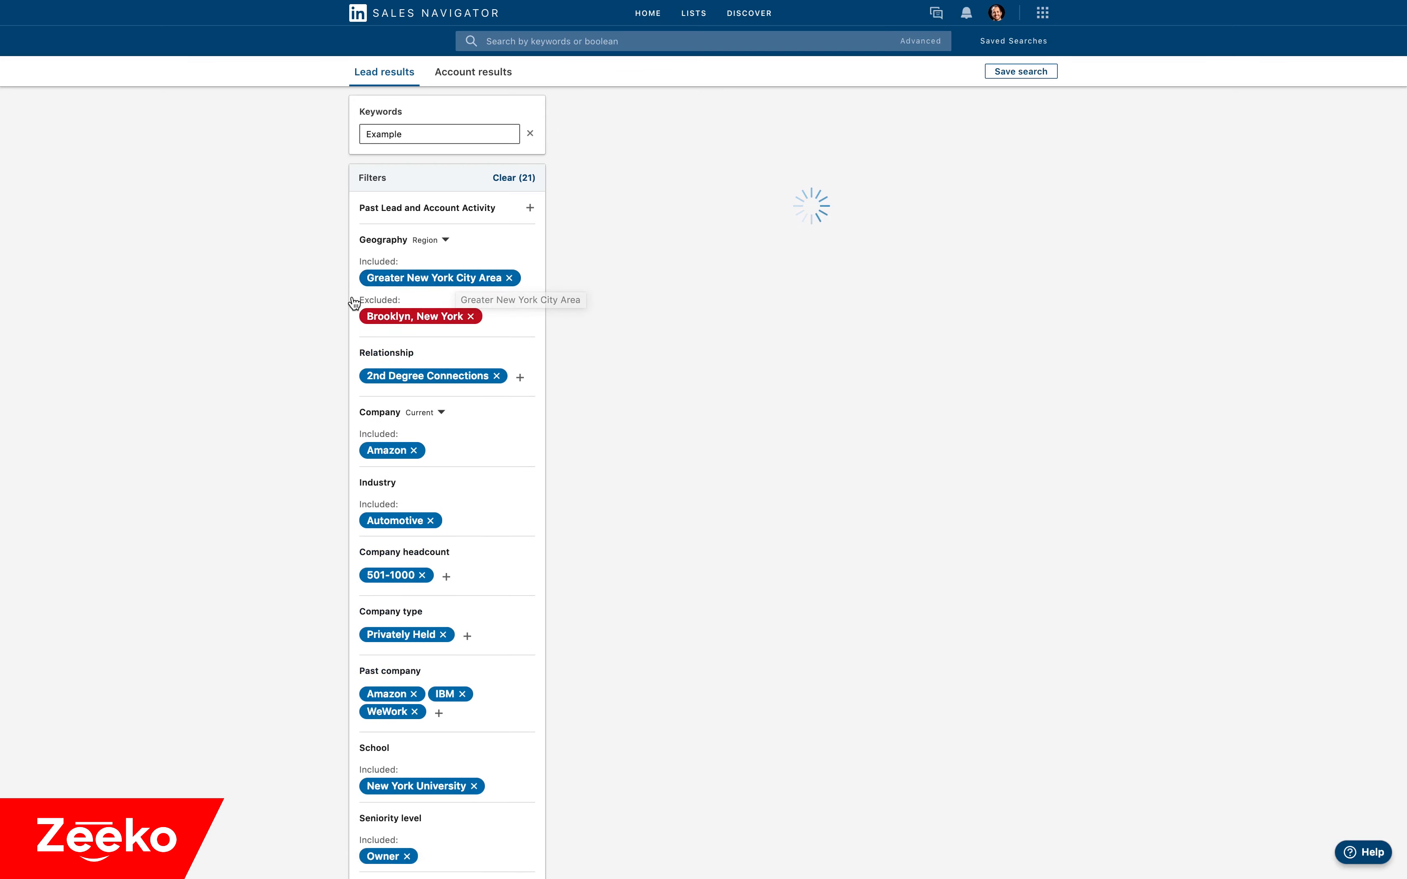
mouse_move(376, 316)
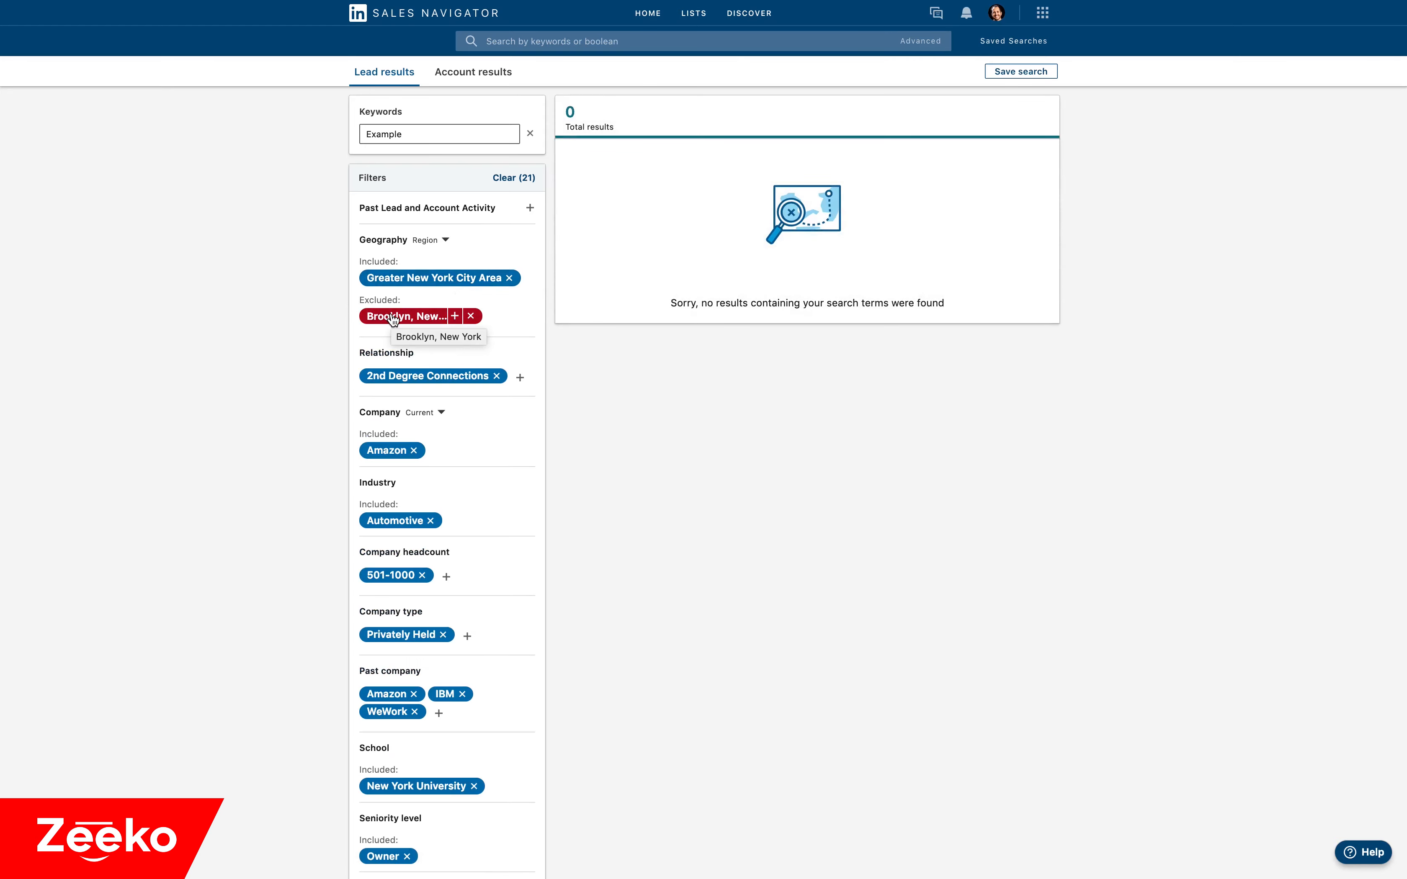
Exclude Amazon as current company and the Automotive industry from the lead search.
click(399, 452)
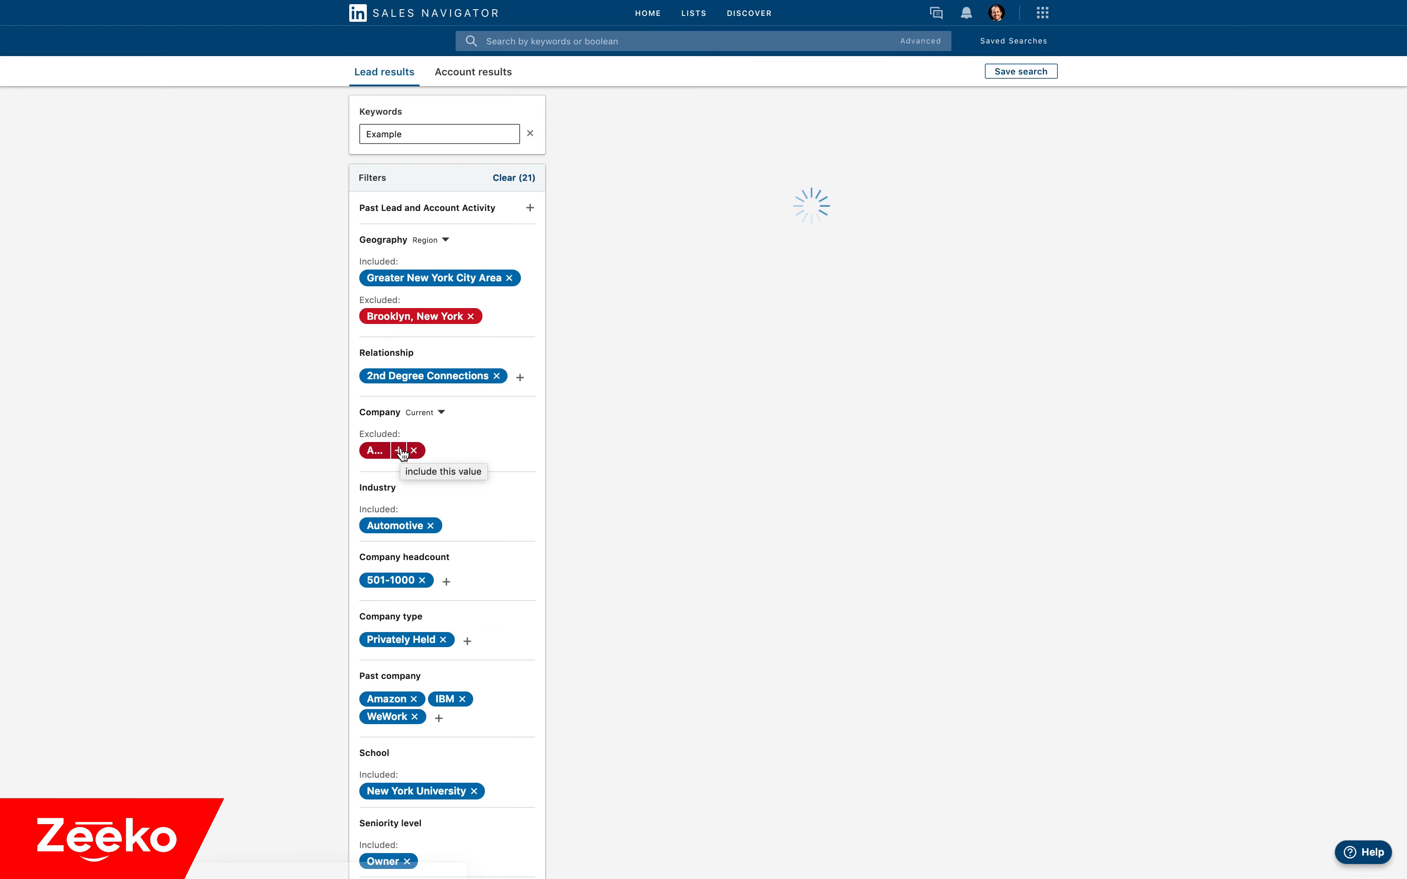
scroll(402, 454, down, 3)
mouse_move(415, 353)
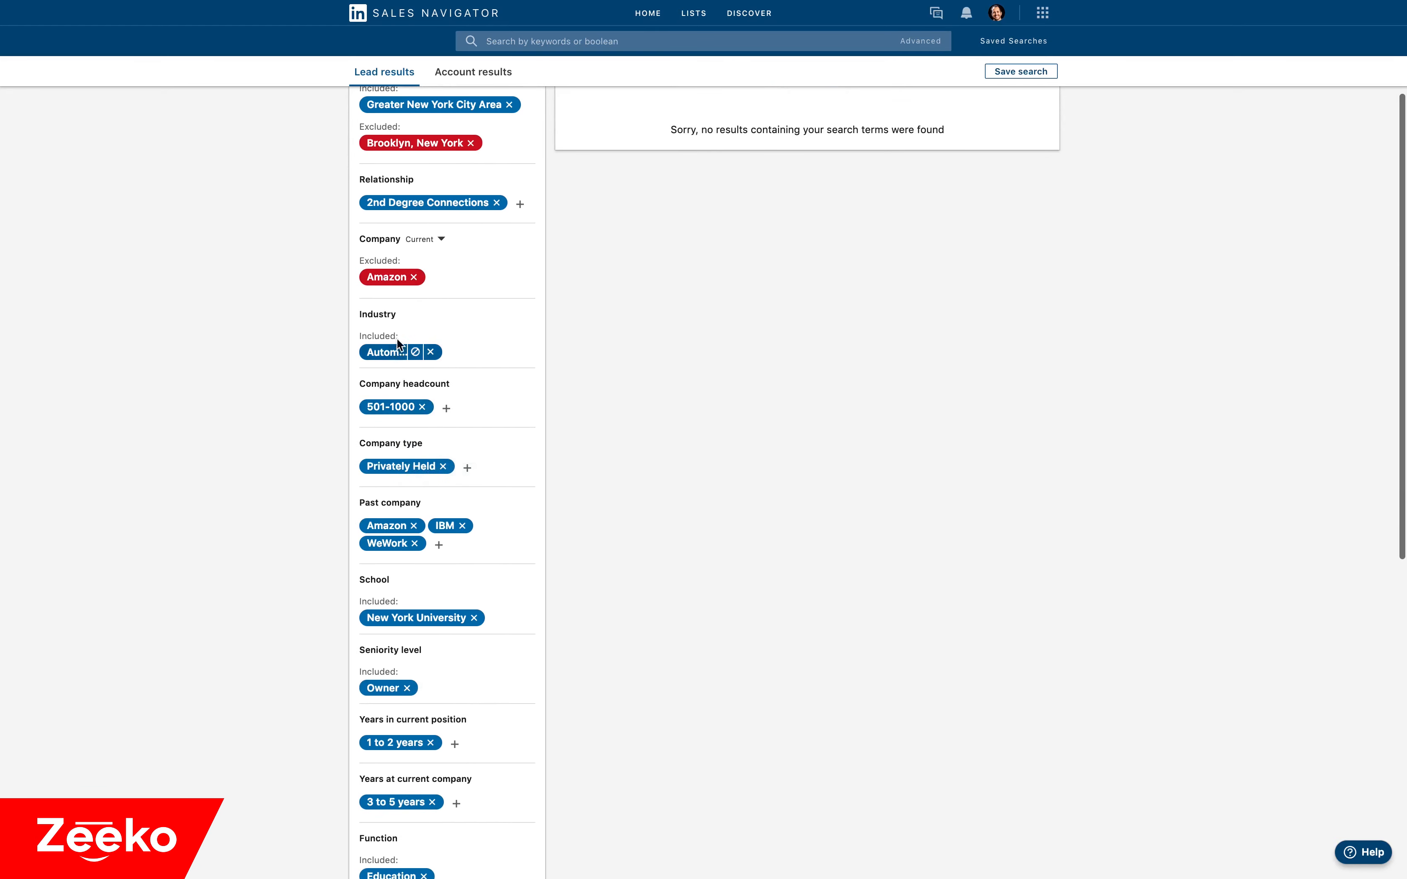
click(415, 353)
scroll(416, 354, down, 5)
scroll(418, 356, down, 4)
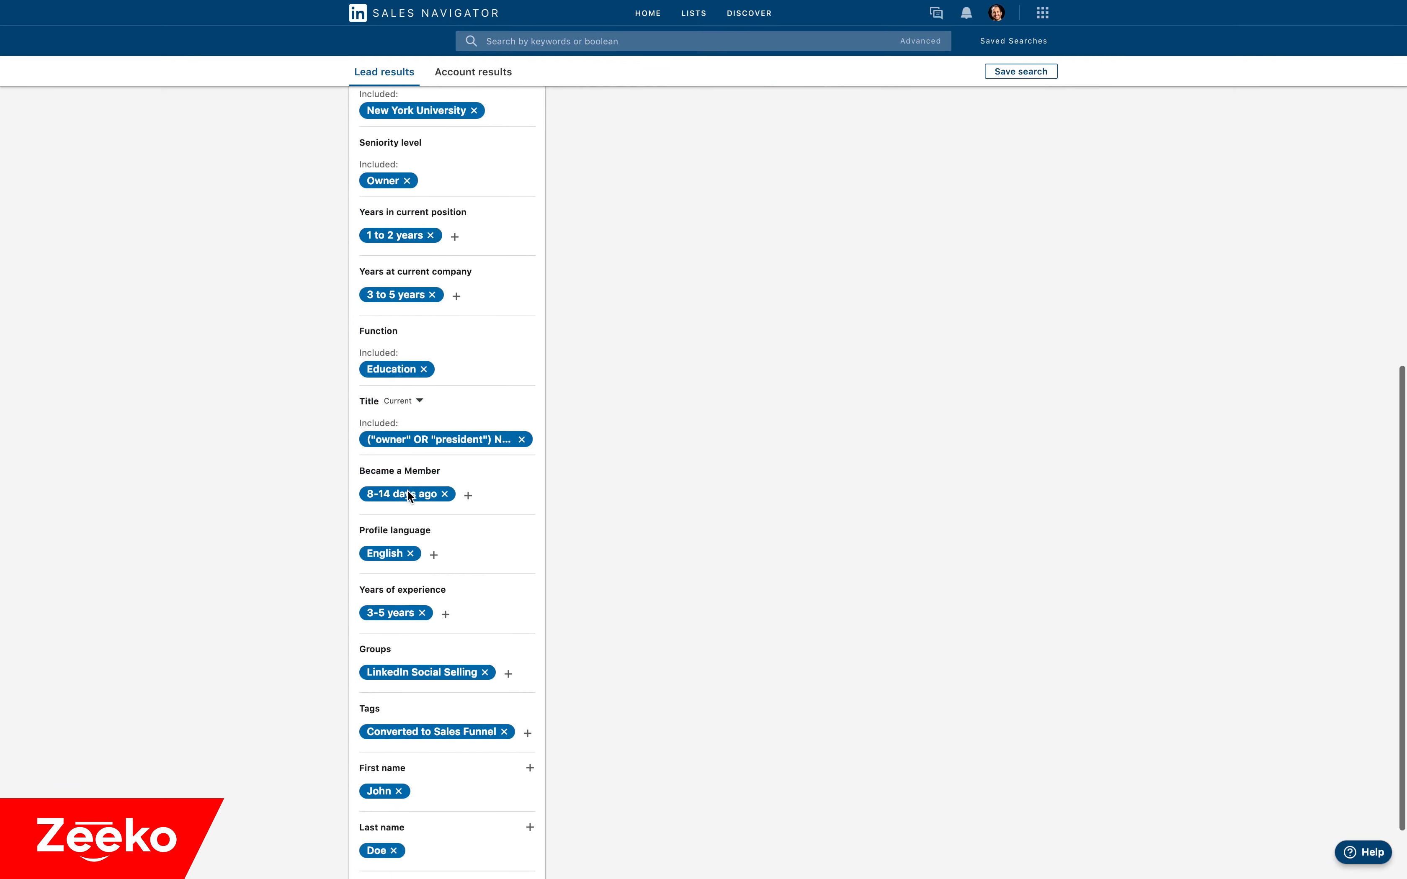
scroll(407, 495, up, 1)
scroll(376, 375, up, 10)
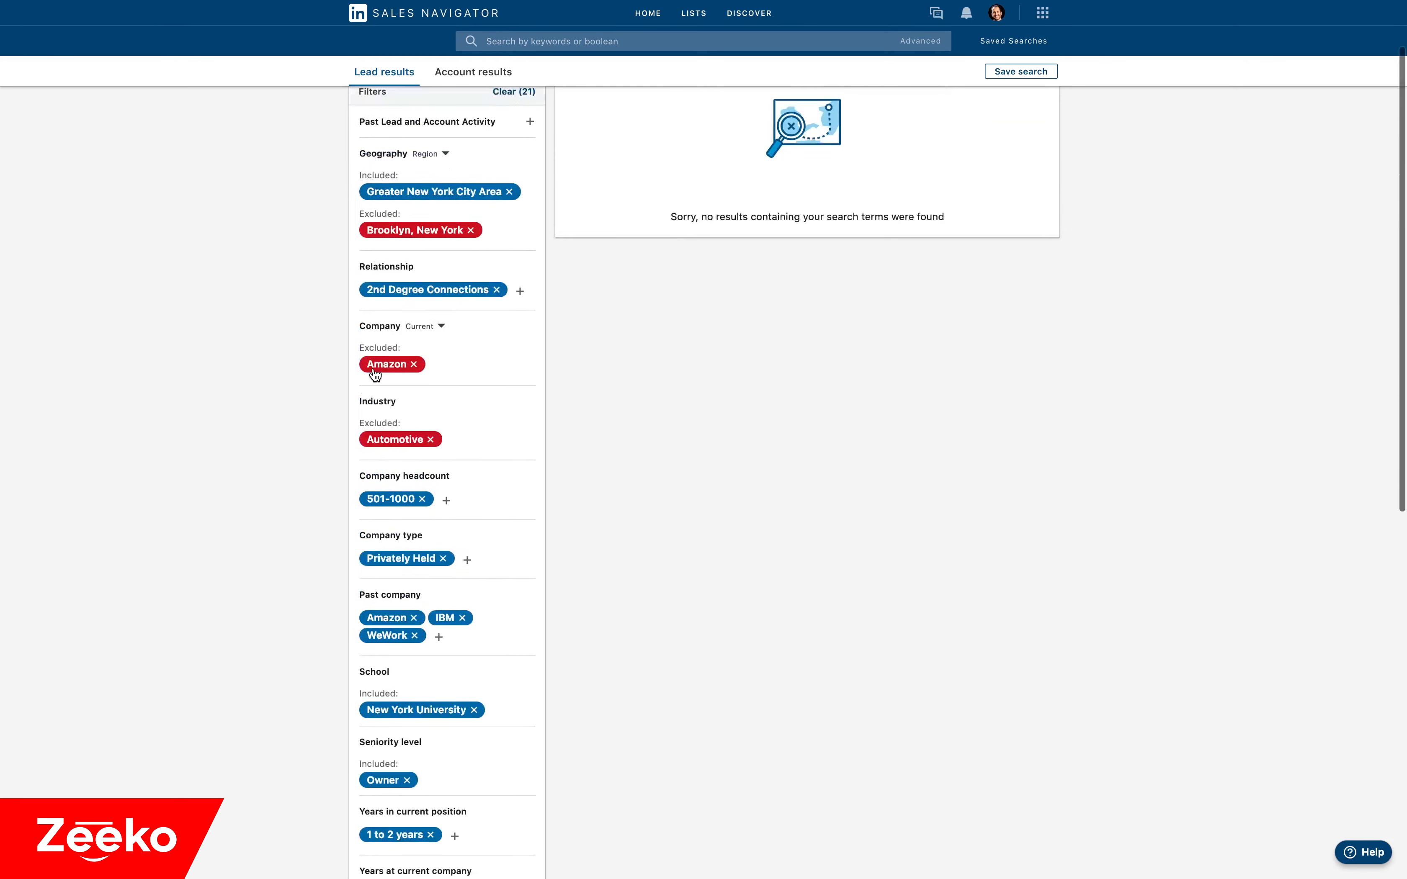
scroll(375, 375, up, 2)
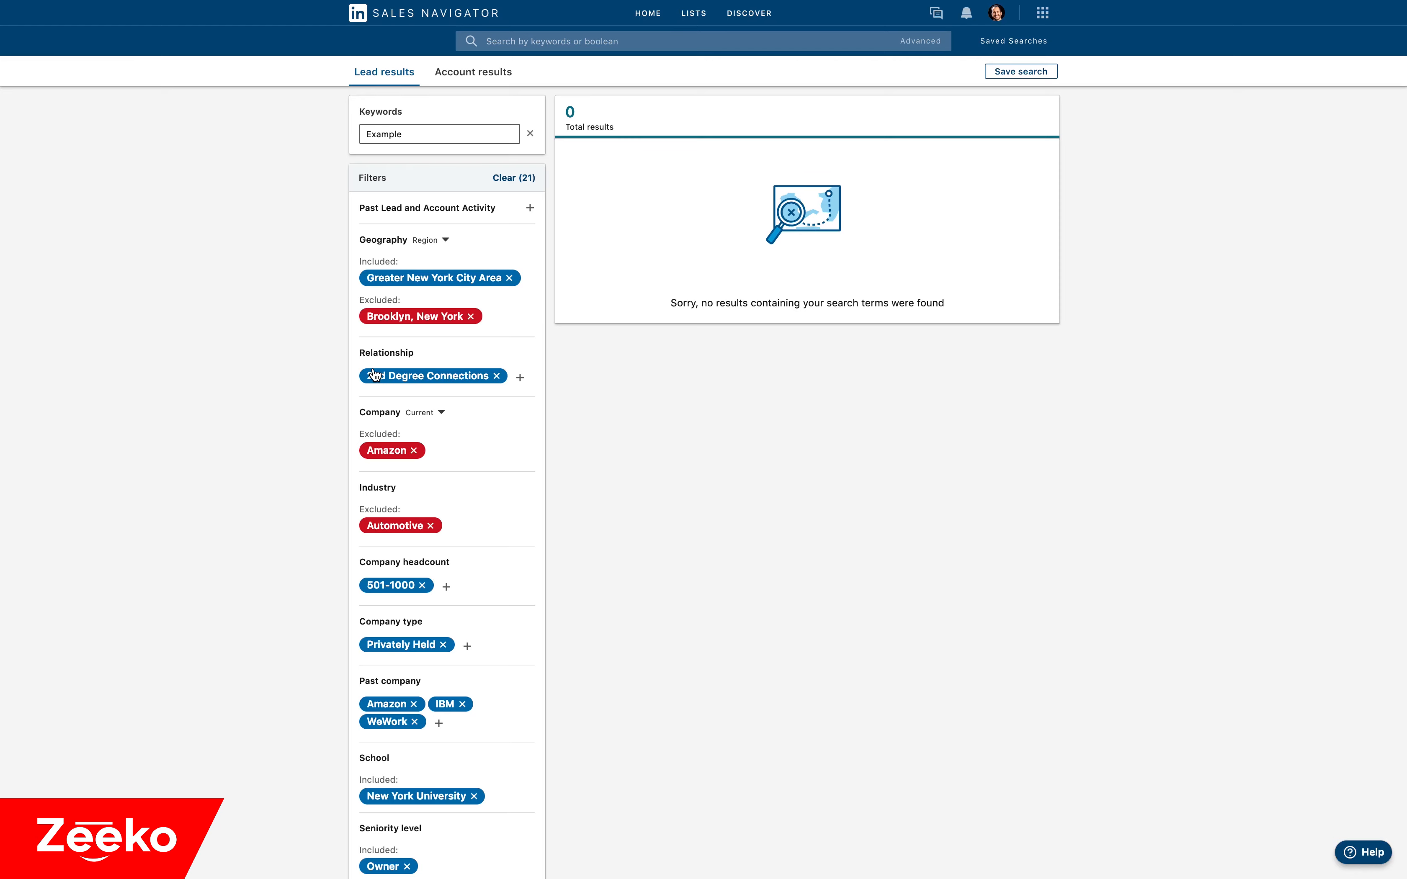
Remove Brooklyn, New York and Greater New York City Area from the Geography filter.
click(471, 316)
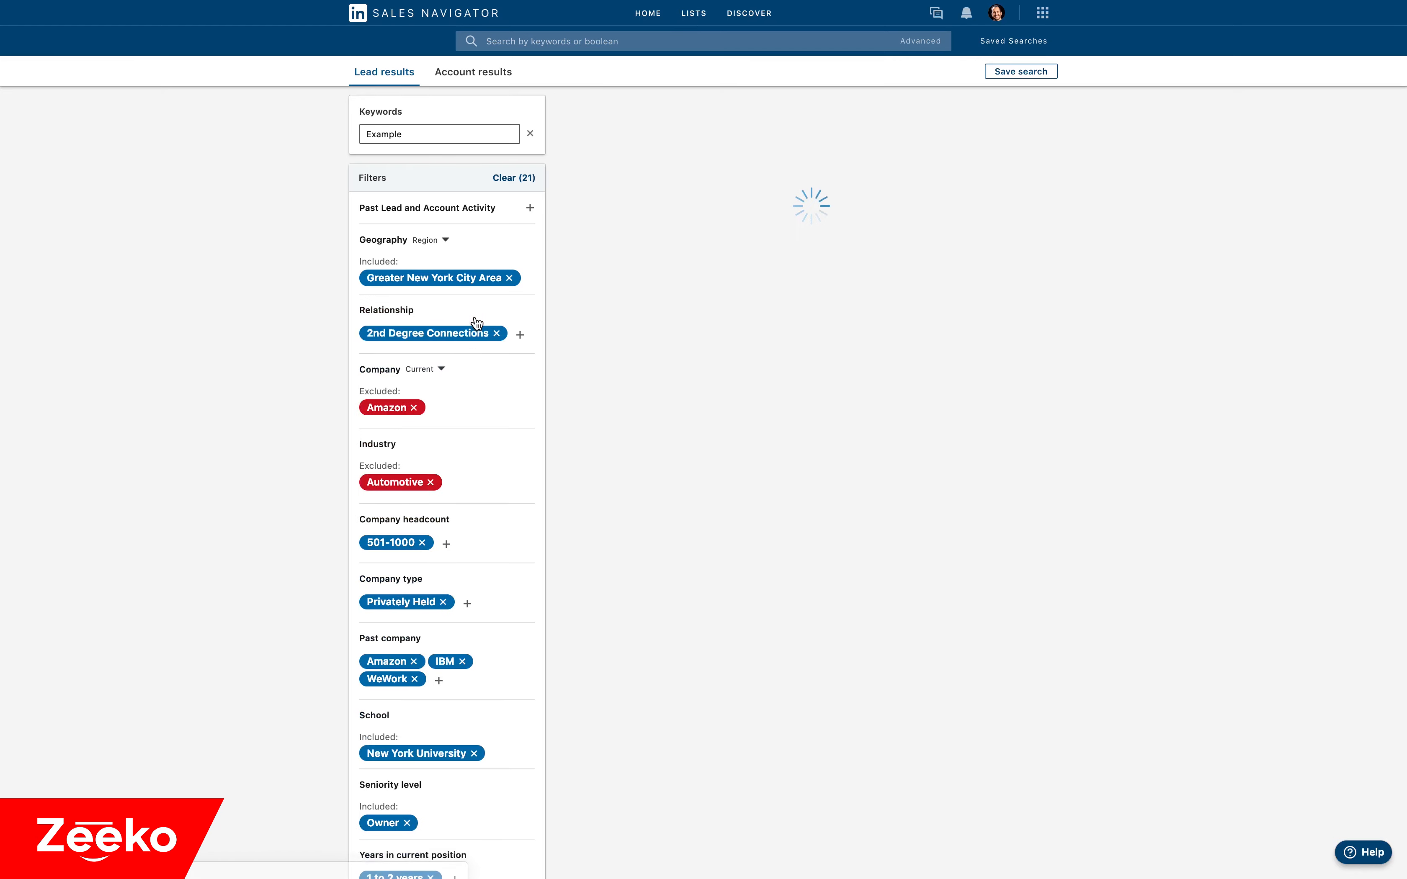
click(509, 278)
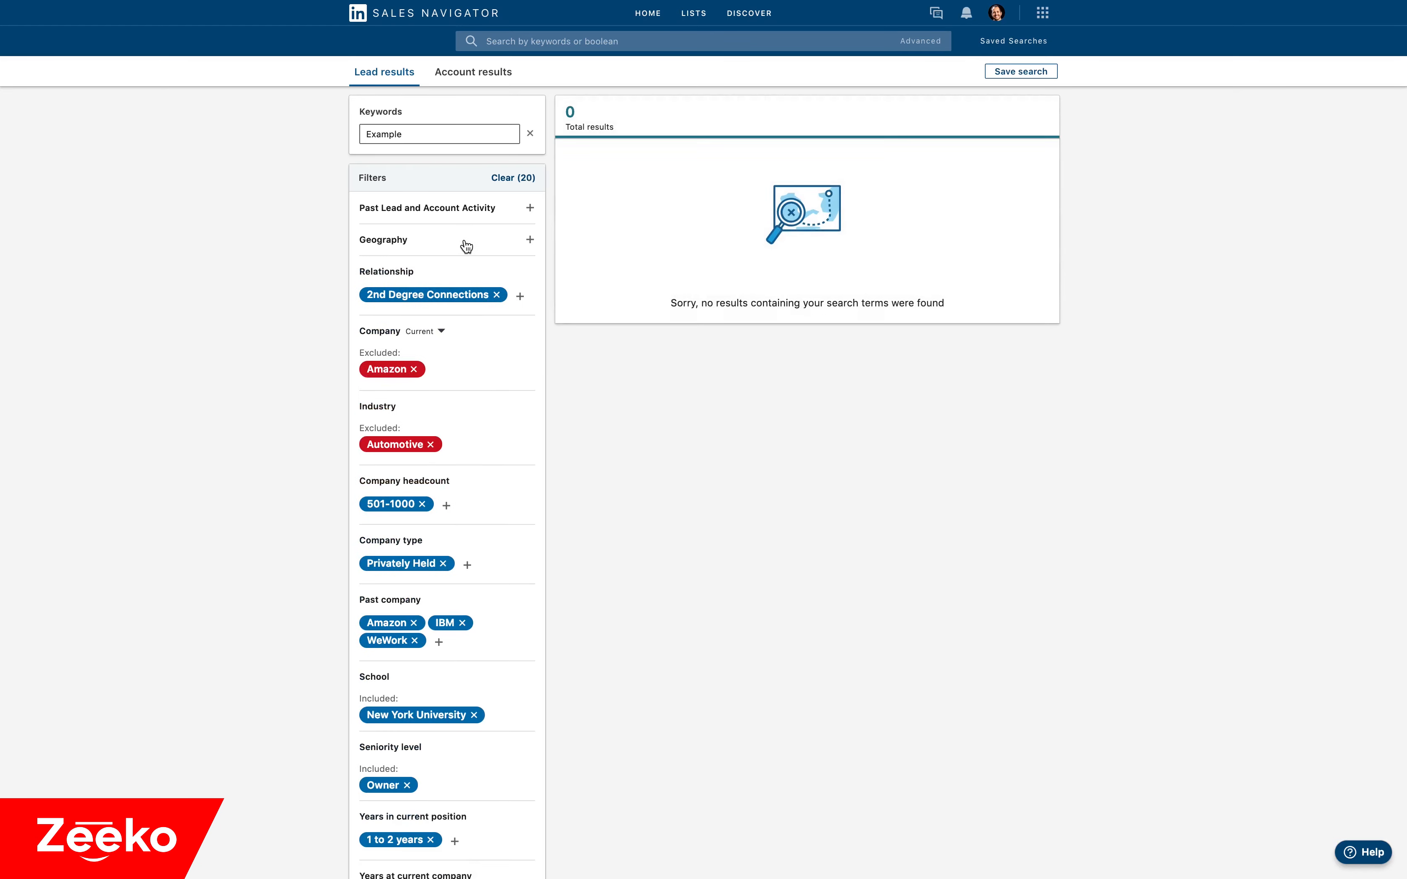
Add Miami/Fort Lauderdale Area to the Geography filter, switch it to excluded, and remove it again.
click(467, 244)
text(miami)
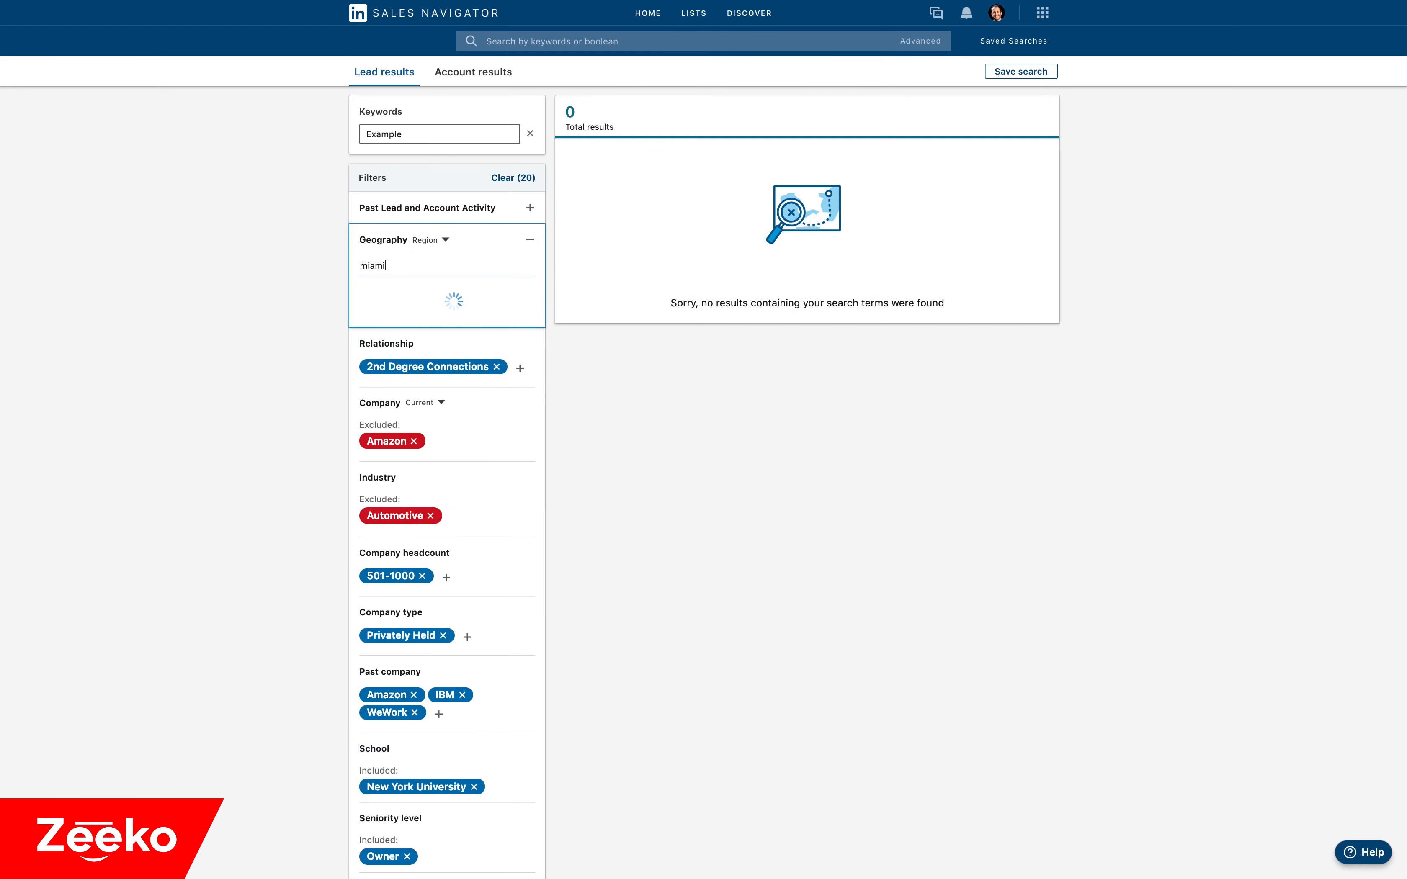
click(378, 293)
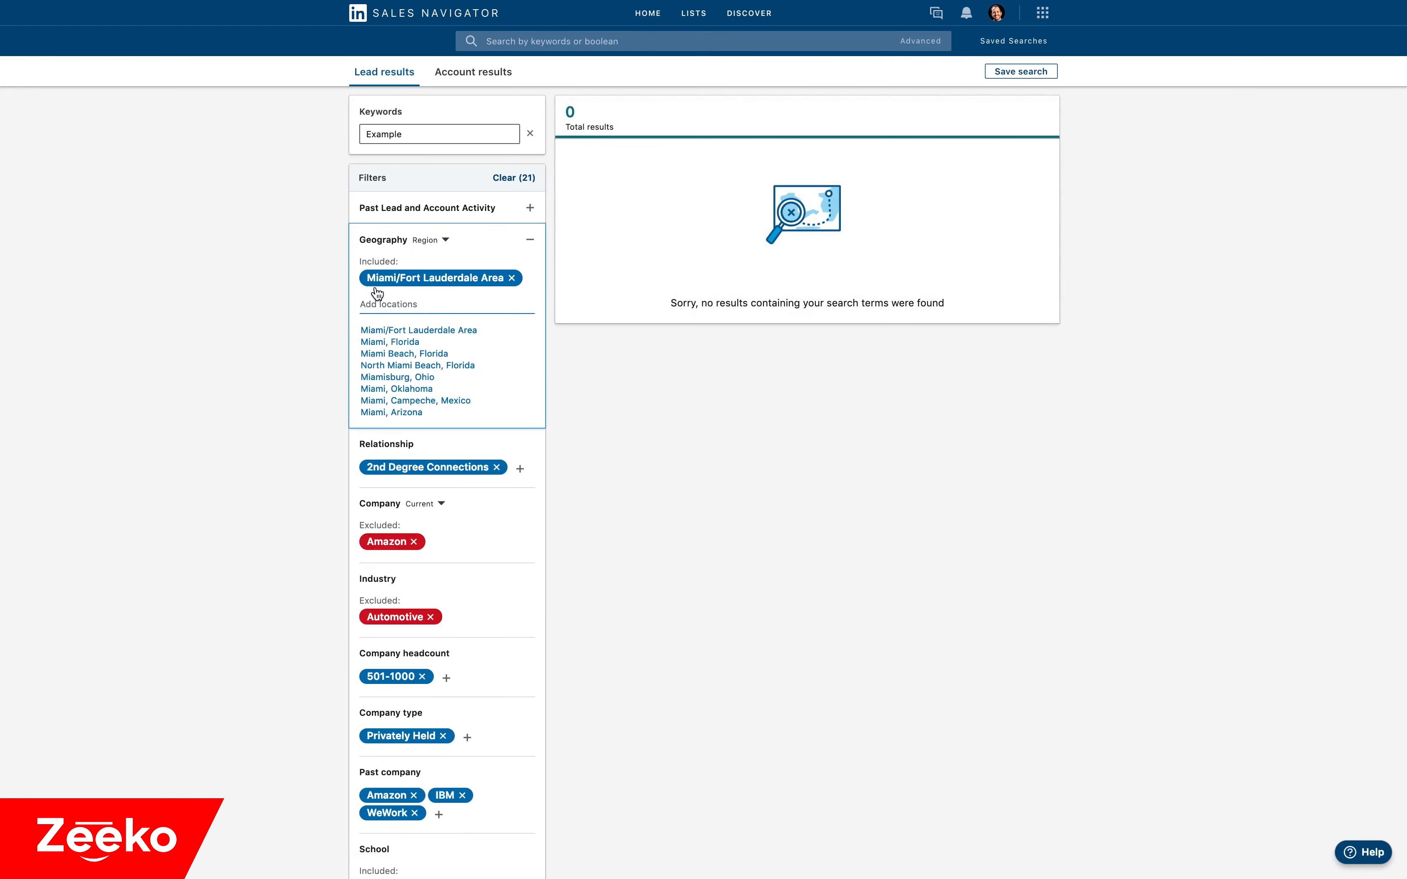
mouse_move(372, 279)
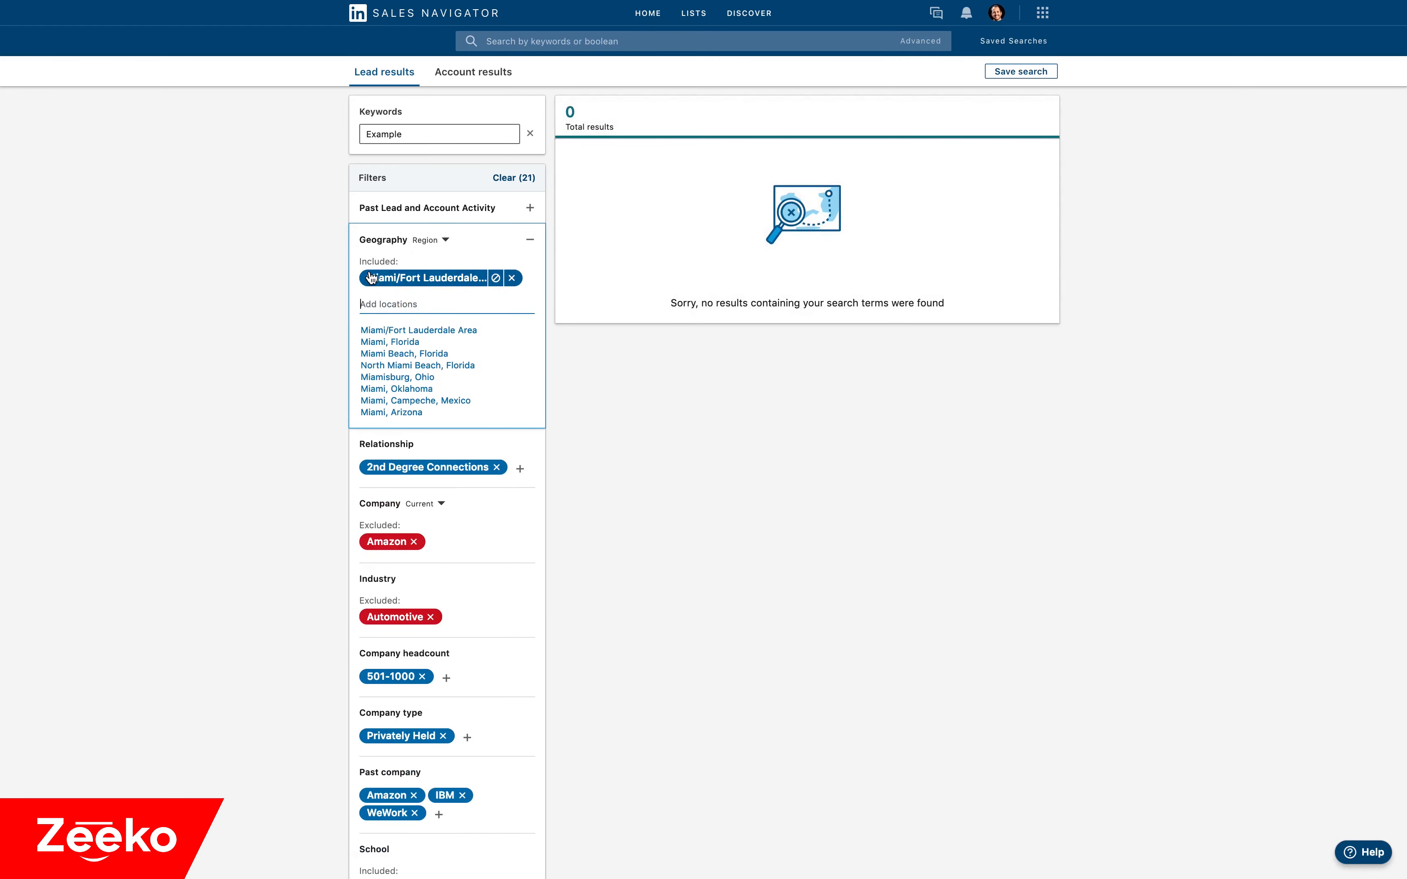
click(496, 278)
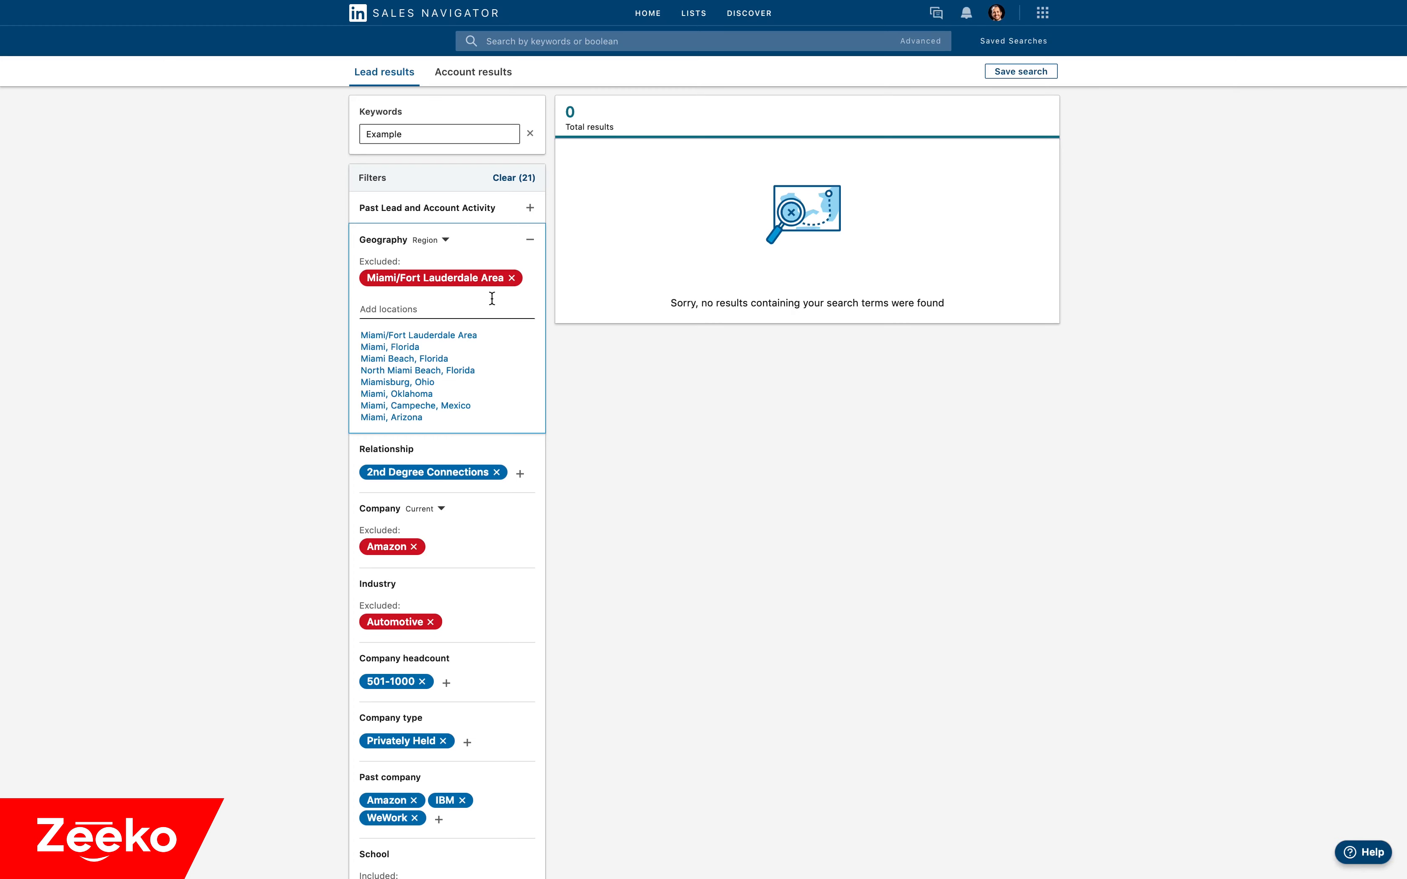
mouse_move(512, 281)
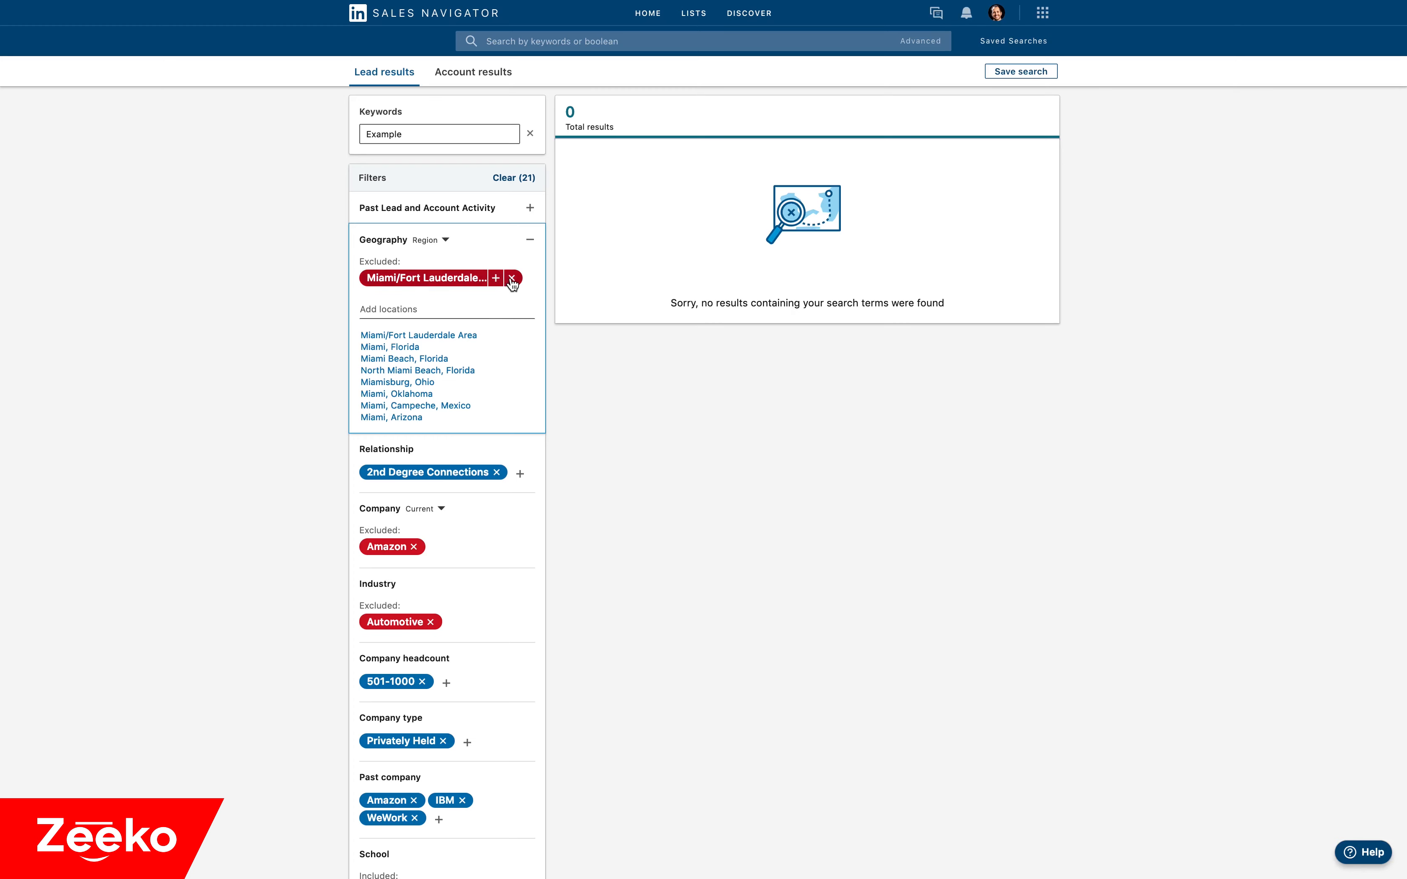
click(511, 280)
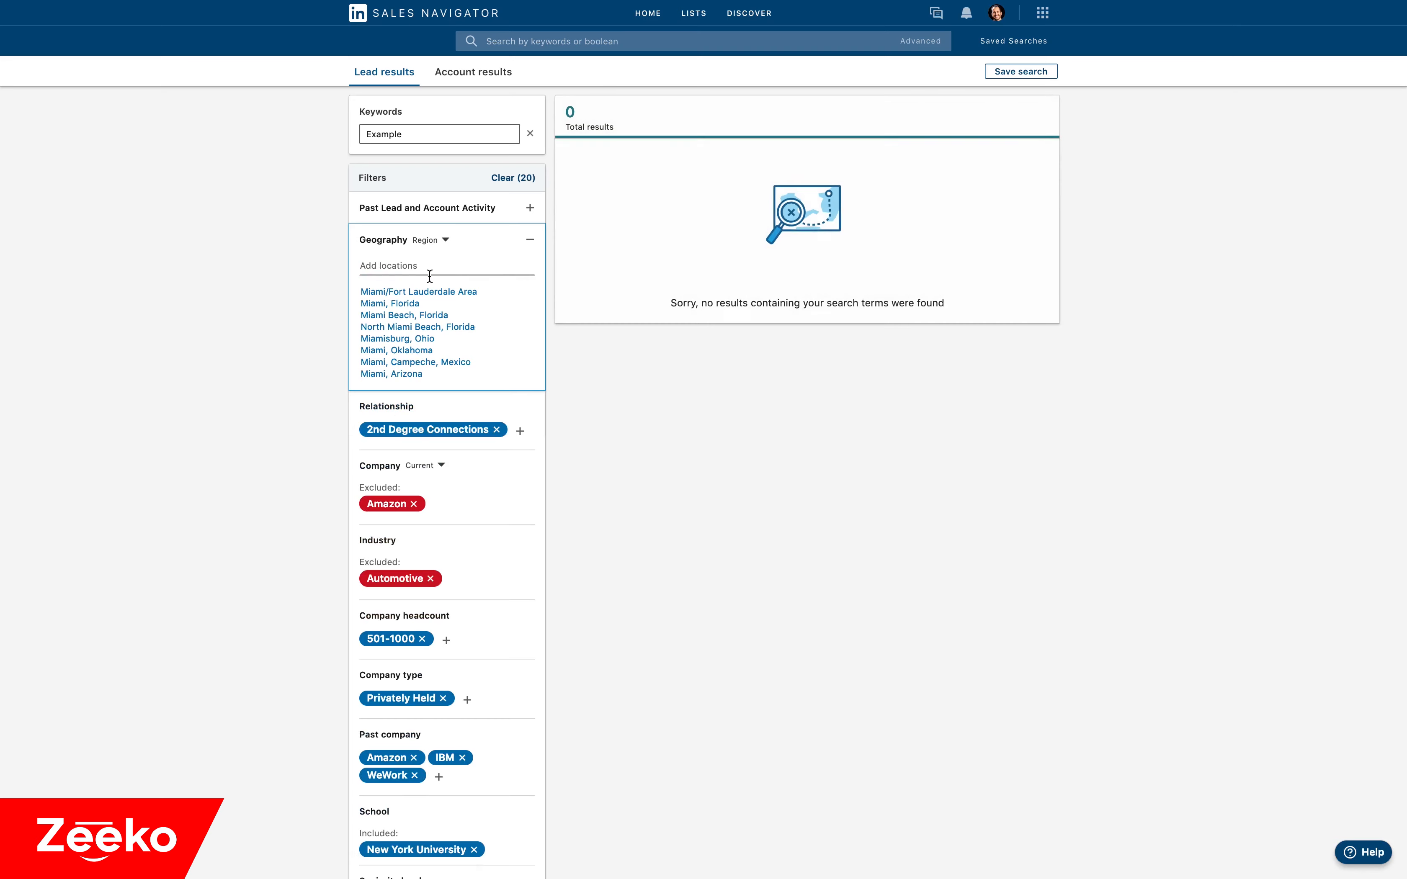
Include Greater New York City Area in the Geography filter and add Brooklyn, New York as an excluded location.
text(new)
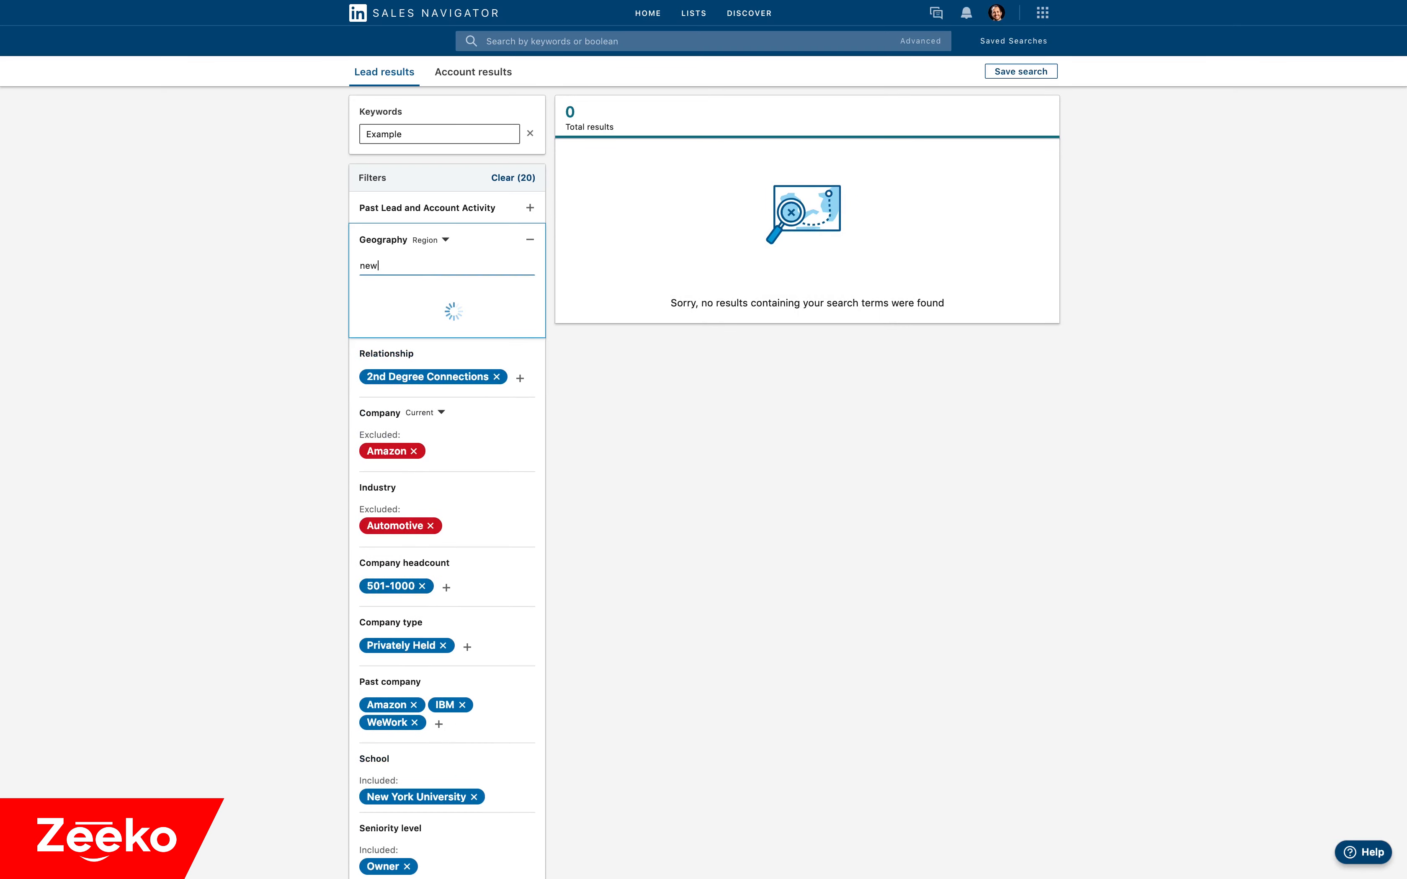
click(410, 296)
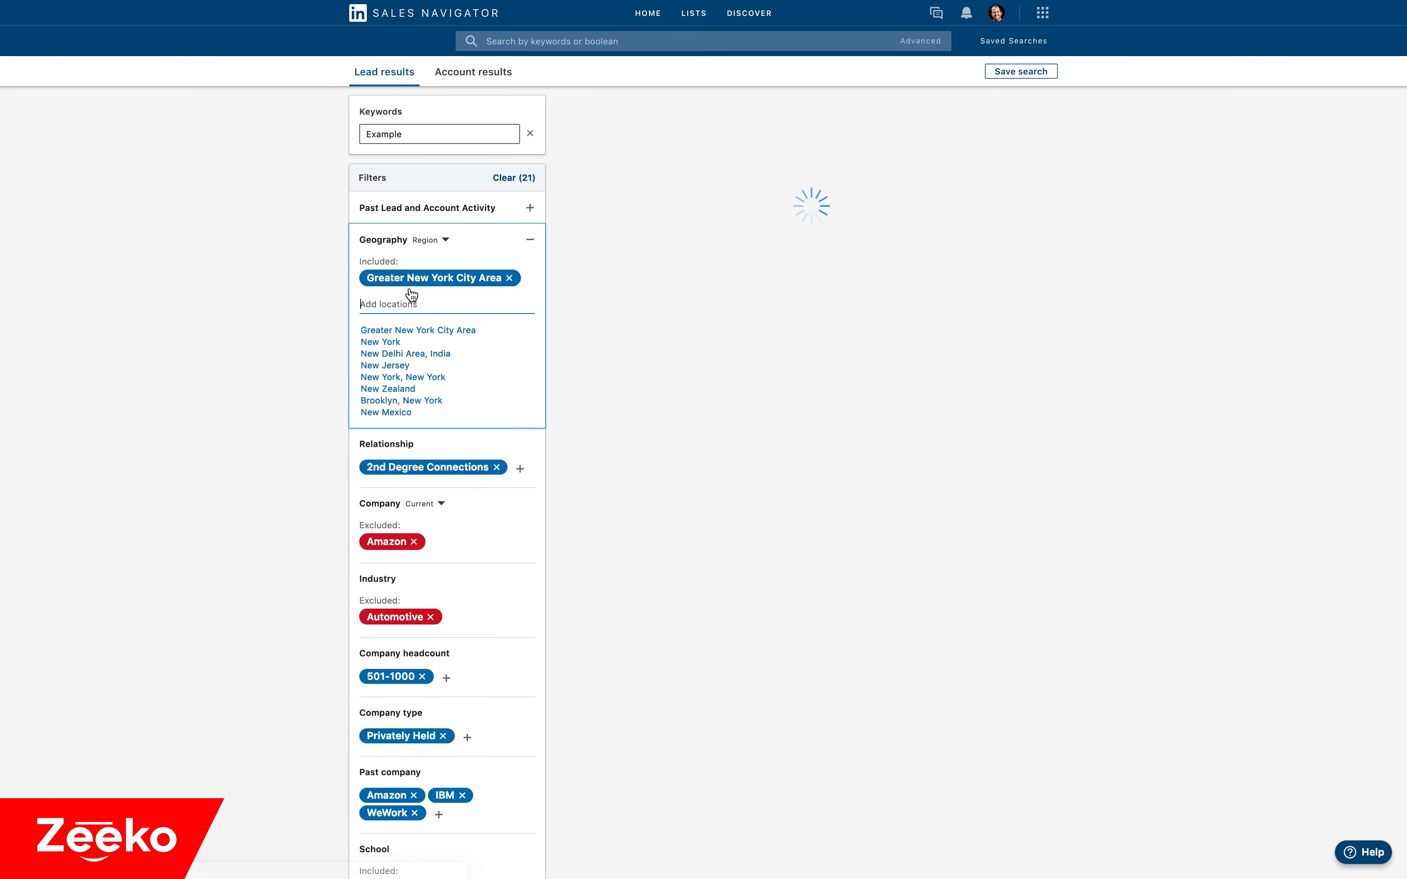
text(brook)
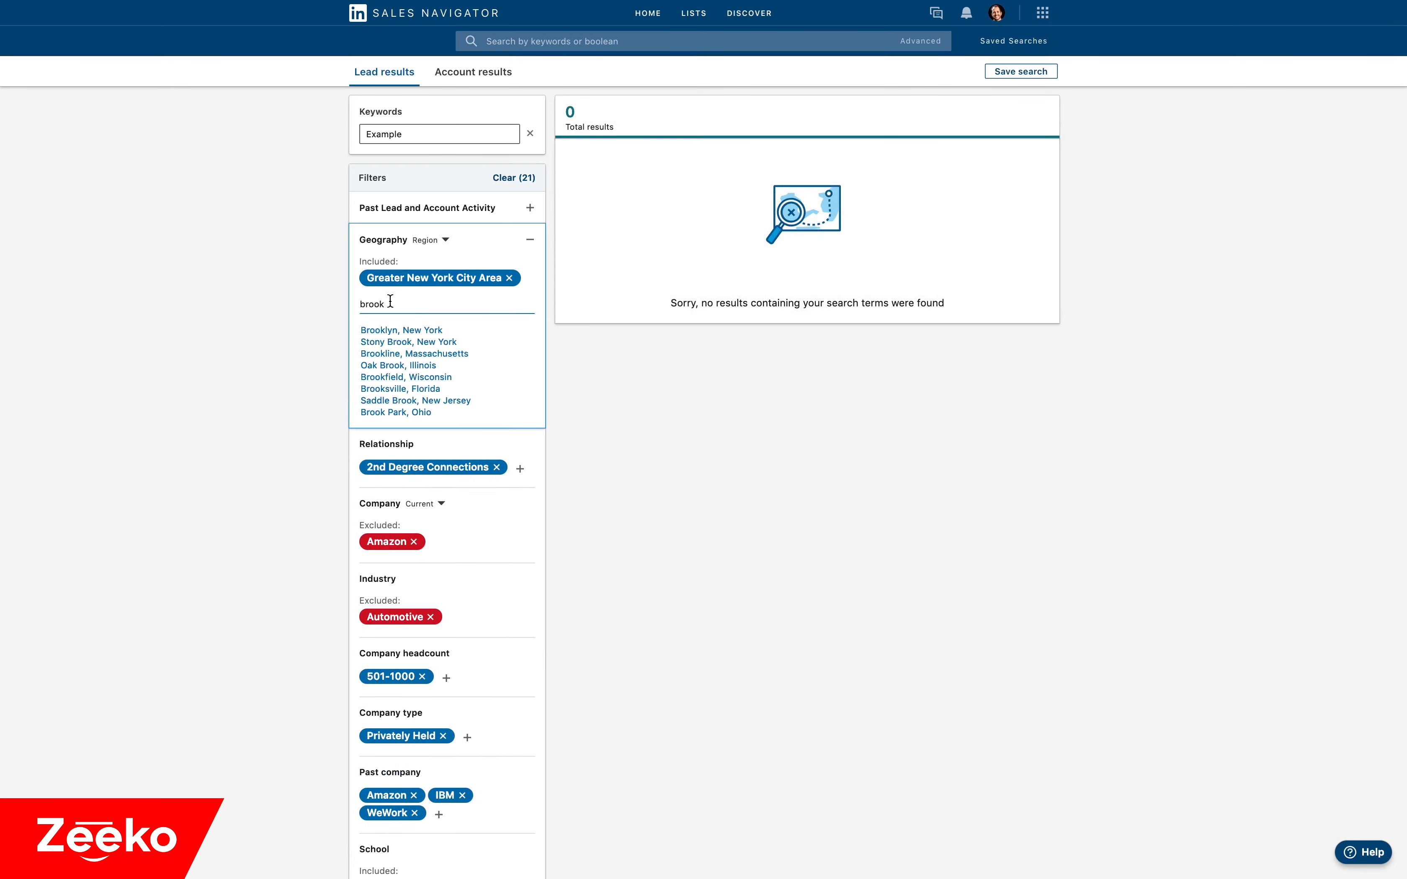
click(375, 330)
mouse_move(397, 301)
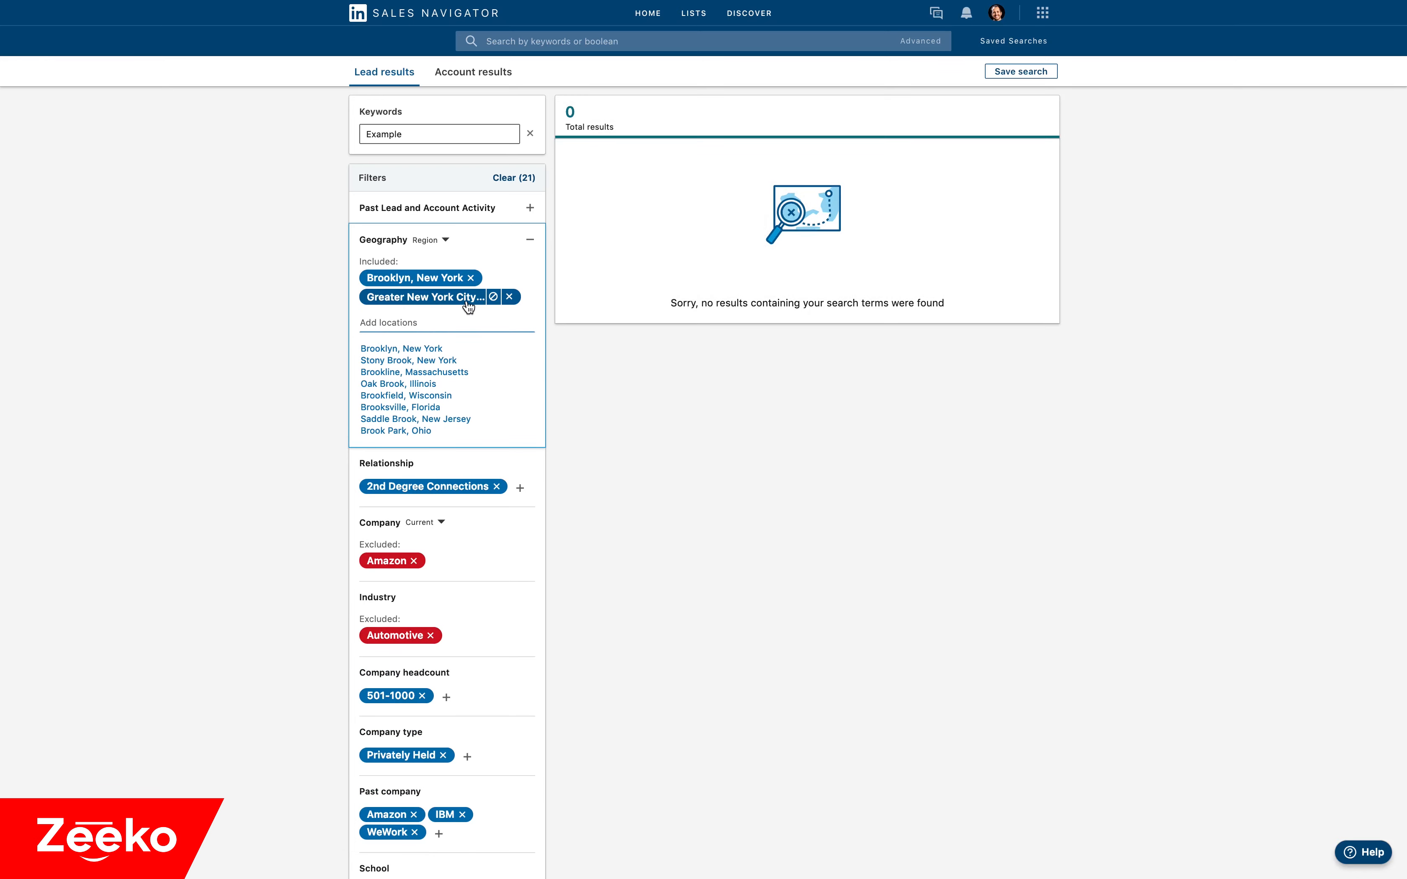
click(455, 279)
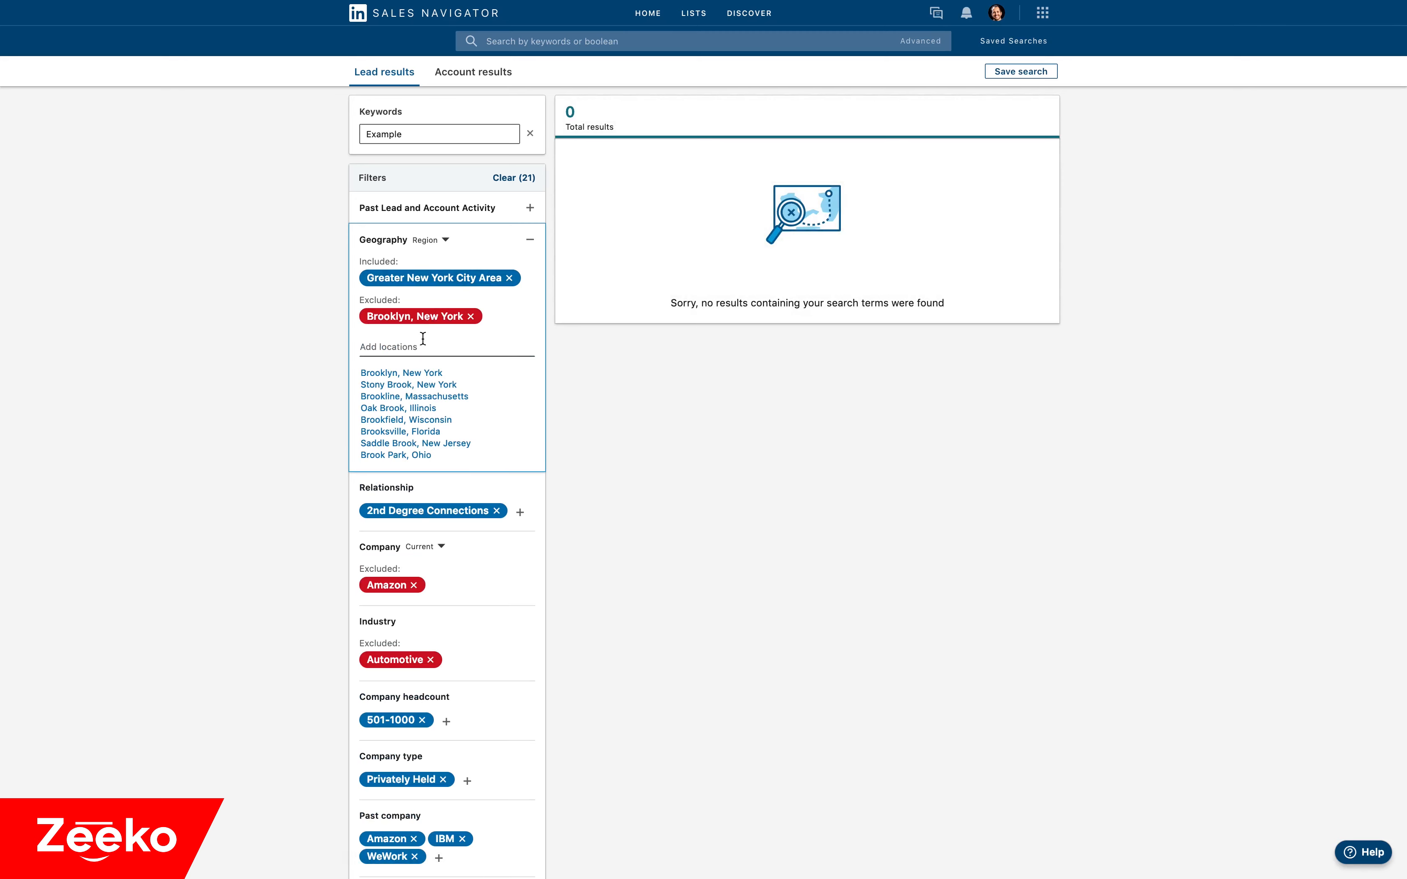
click(328, 346)
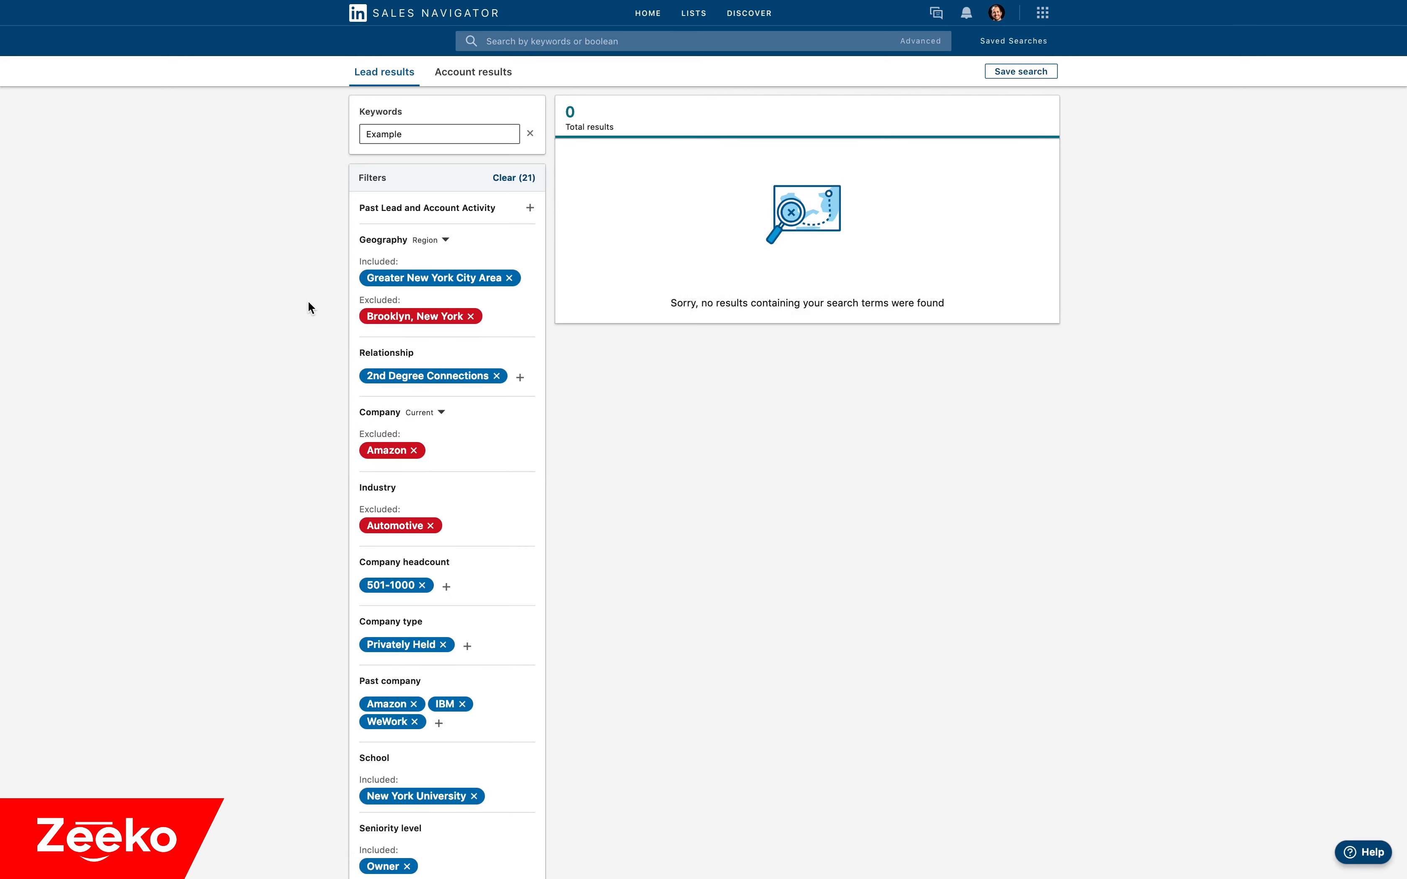
Remove the excluded company Amazon from the current Company filter.
scroll(308, 300, down, 3)
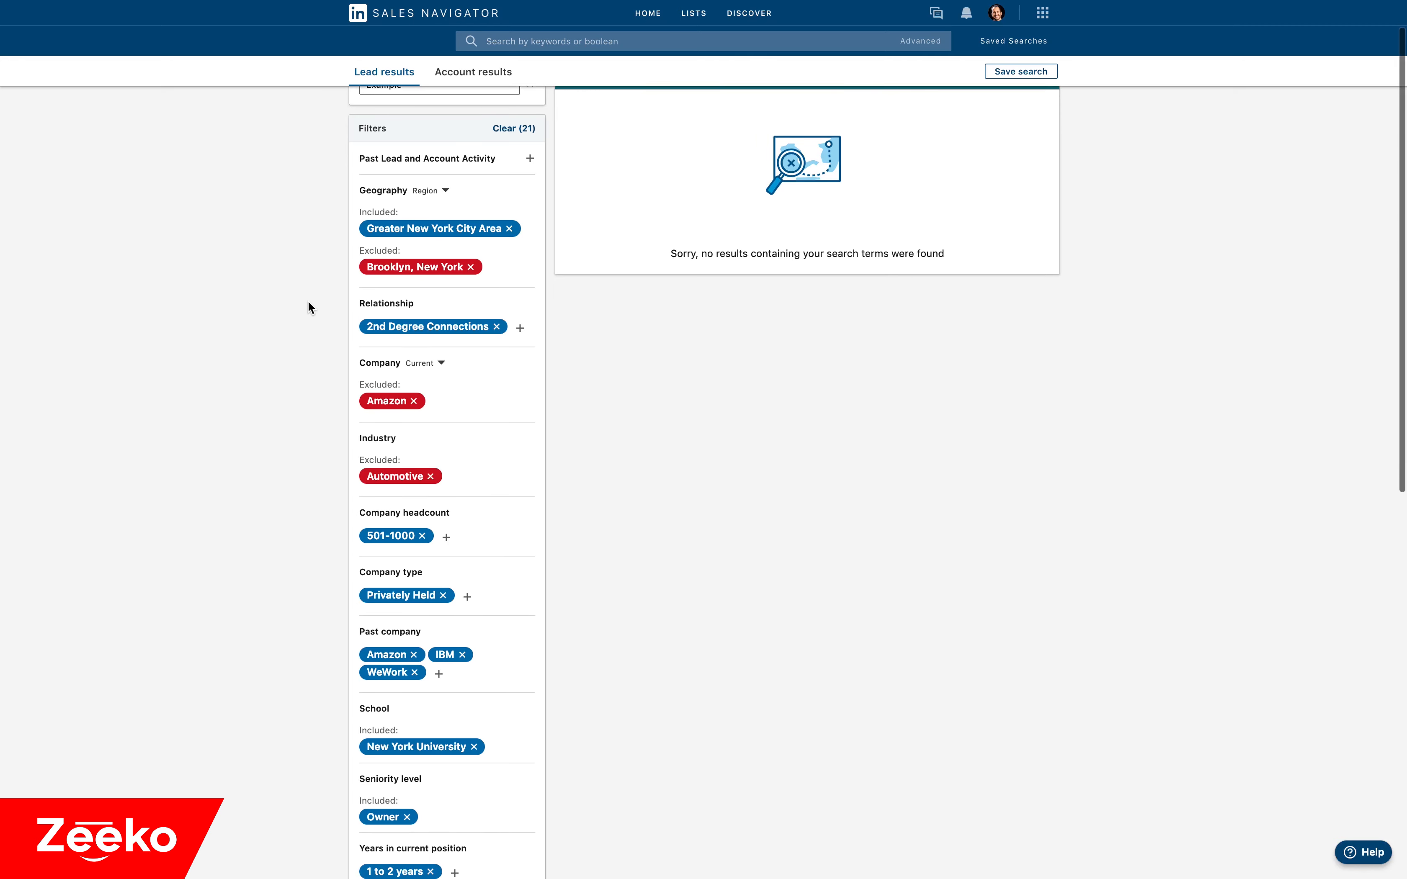
mouse_move(416, 392)
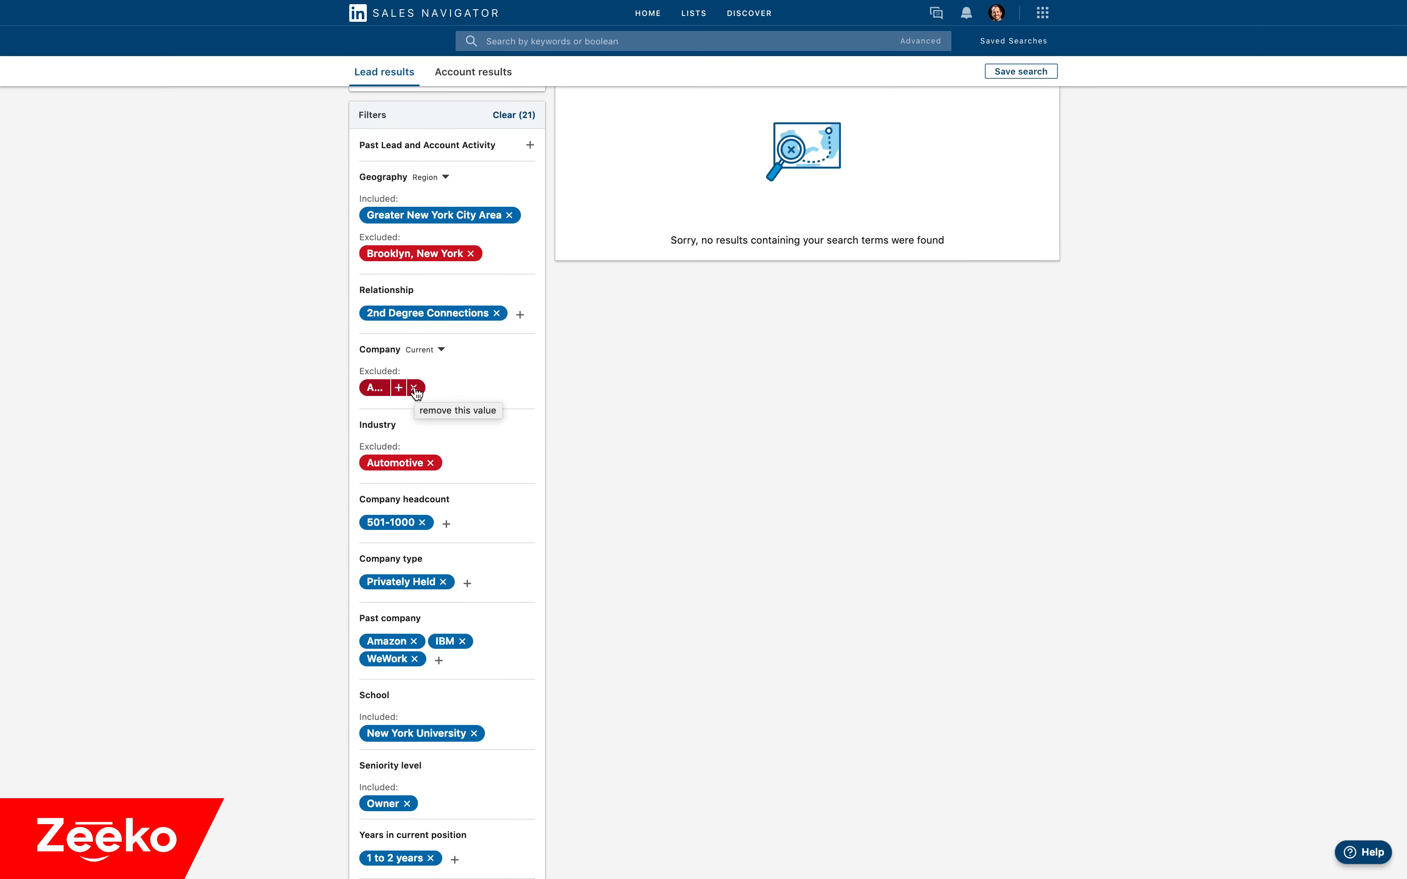
click(415, 388)
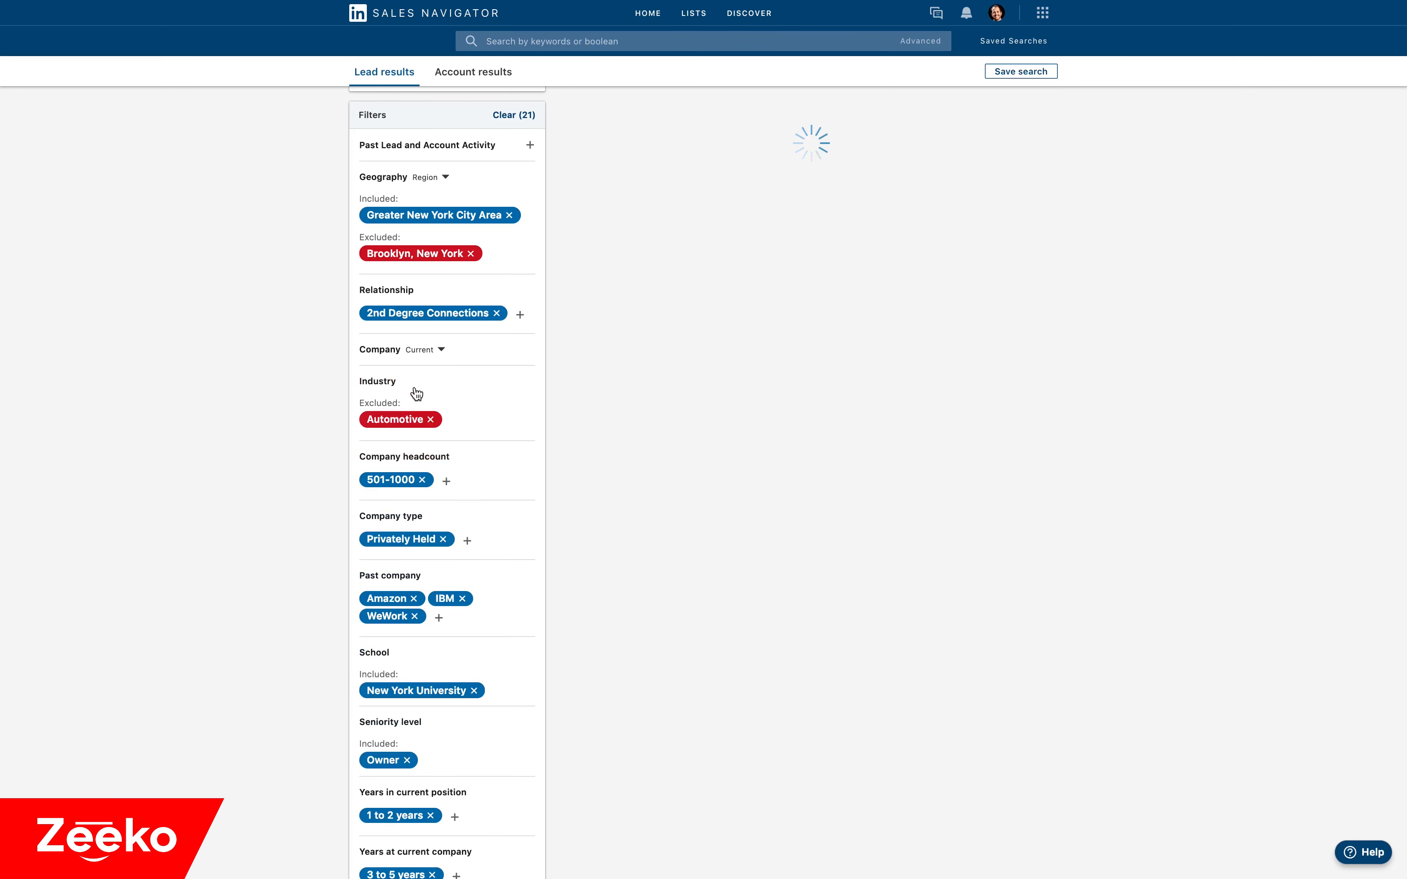
Add WeWork to the current Company filter and switch it to excluded.
click(489, 356)
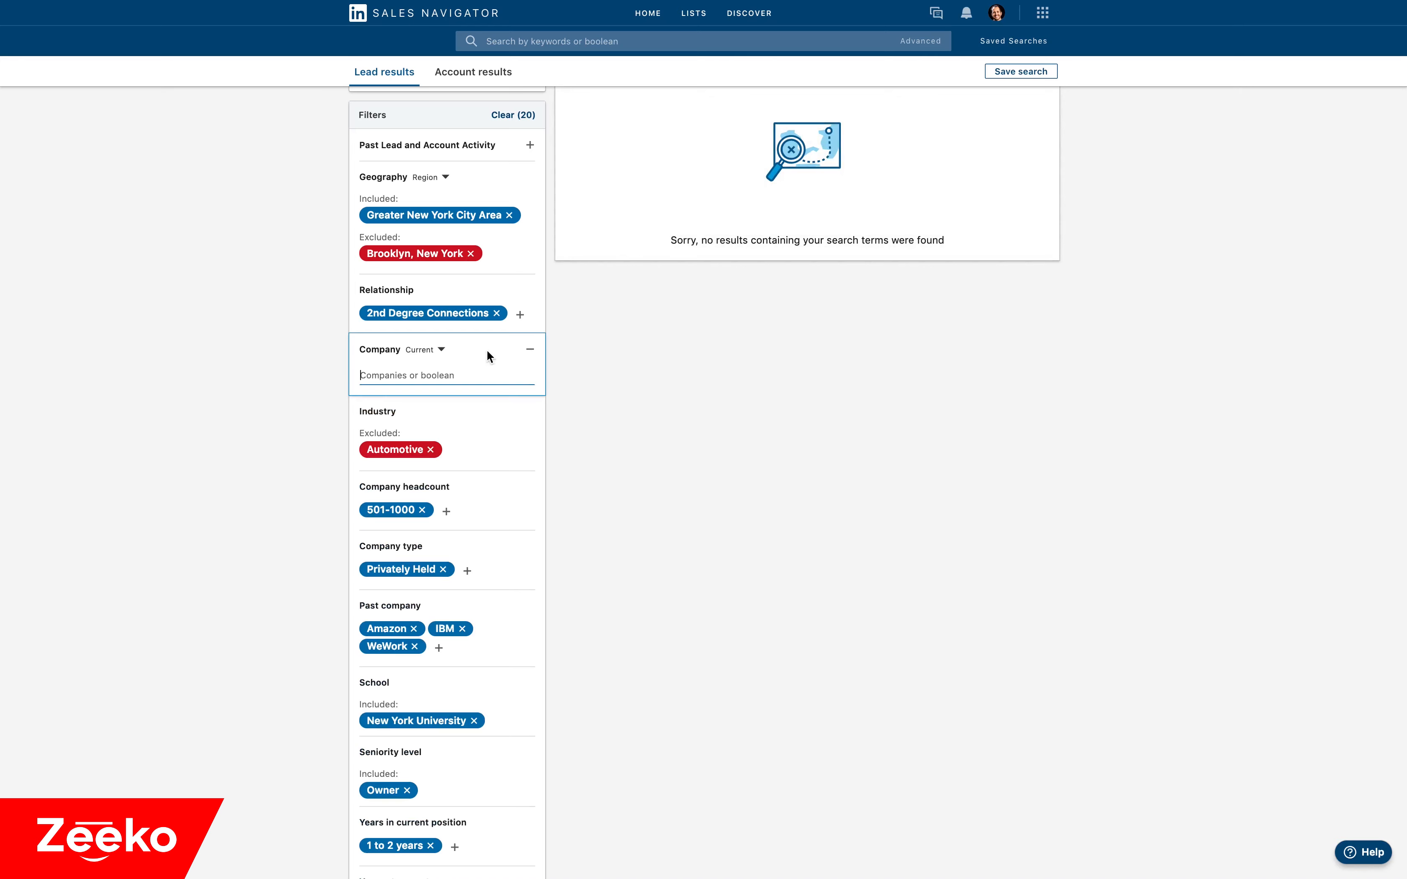
scroll(456, 368, up, 1)
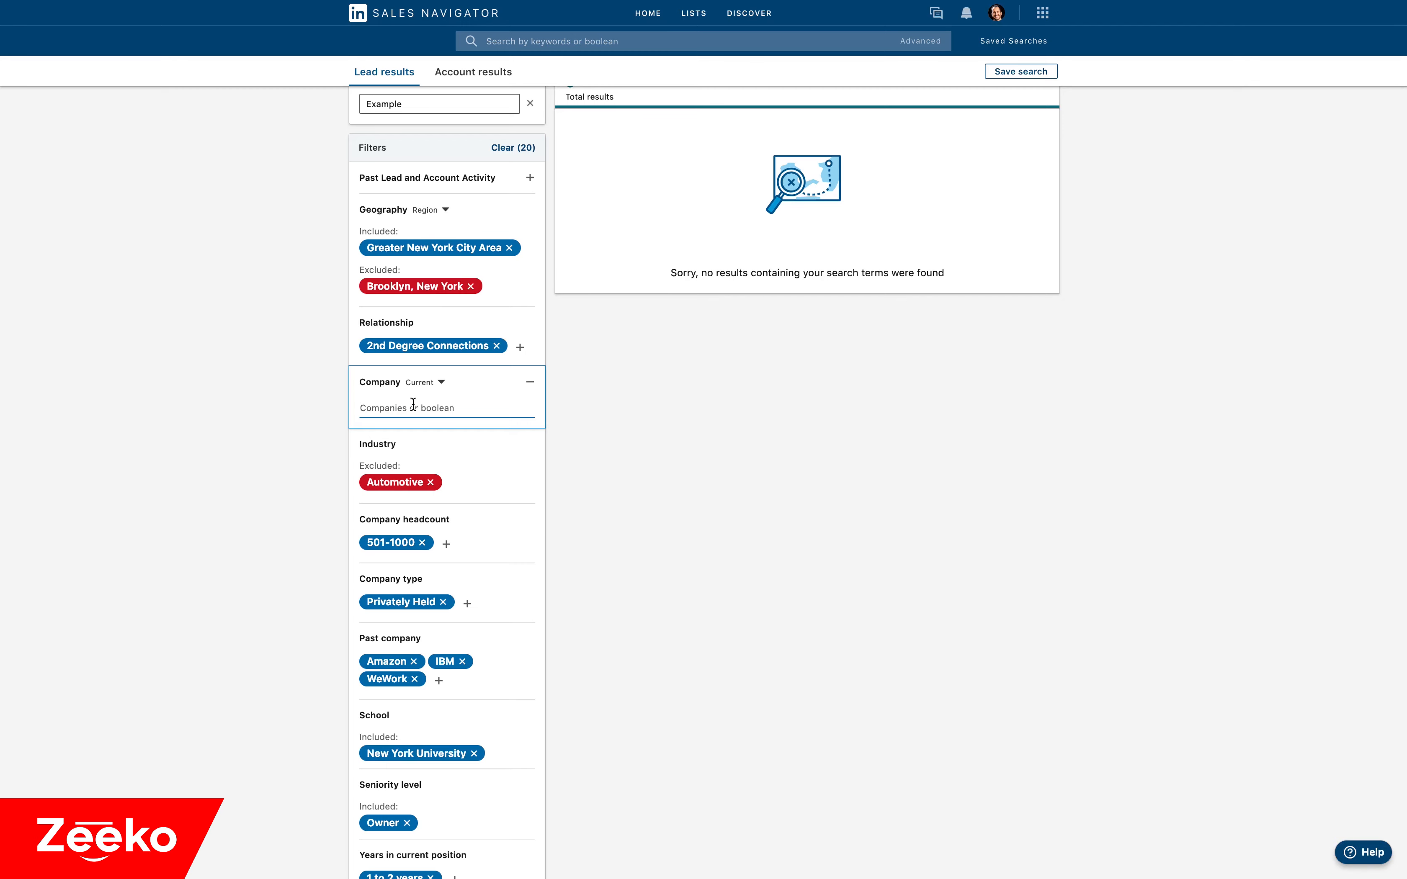
text(WeWork)
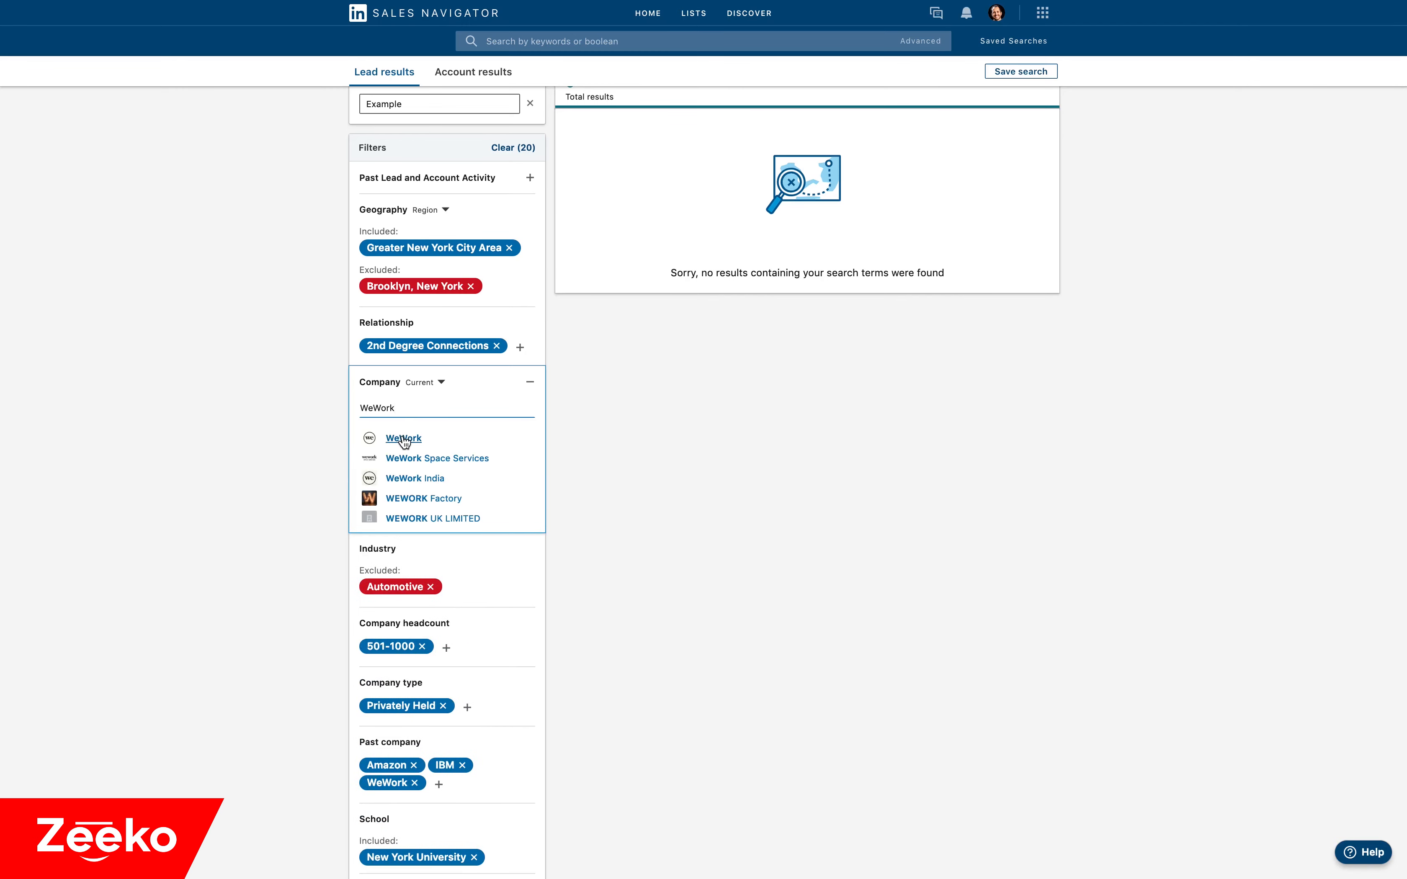
click(403, 439)
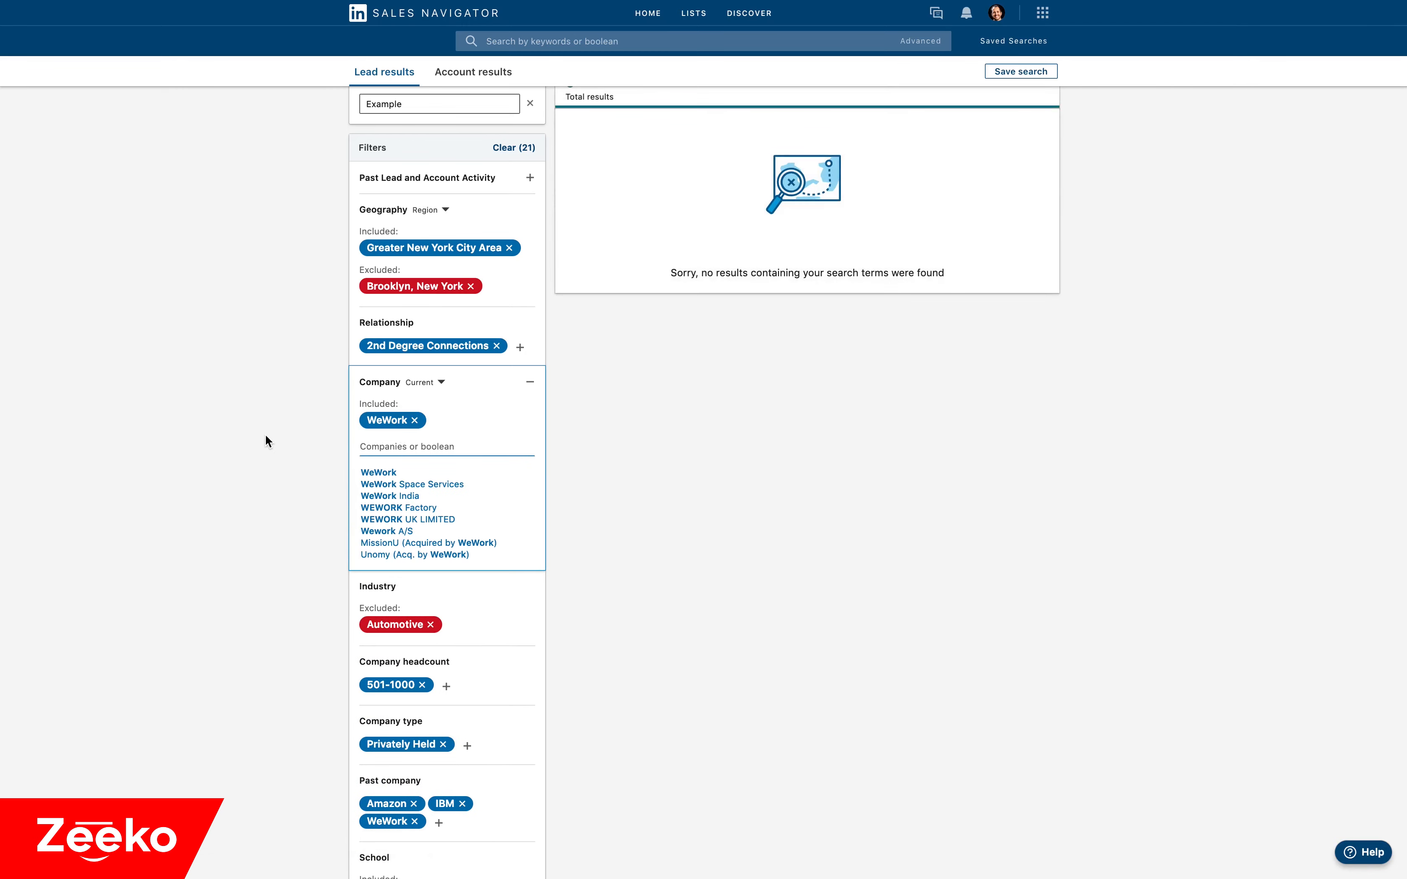
mouse_move(400, 425)
click(399, 421)
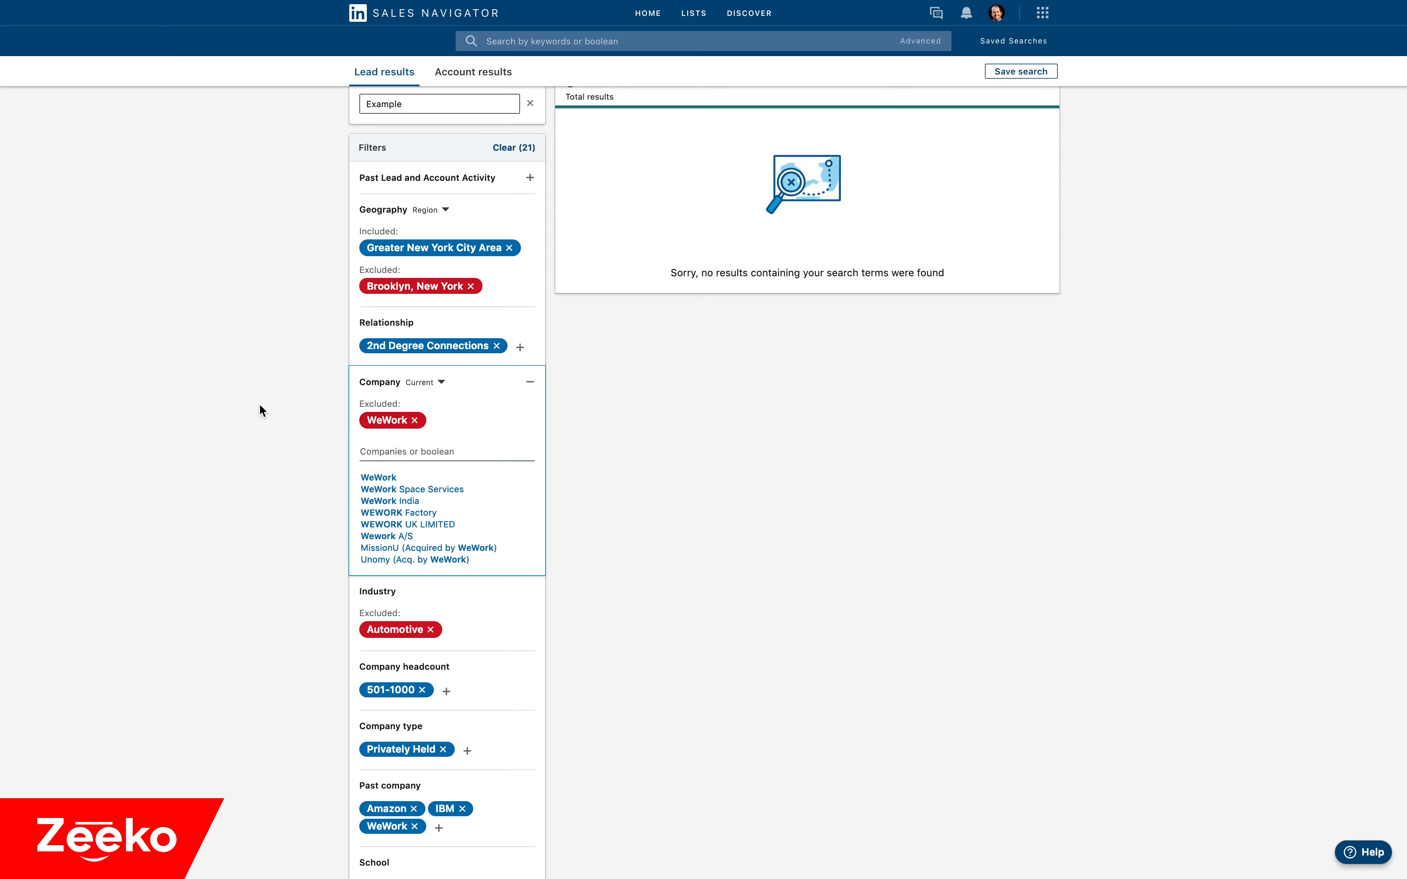
Remove Automotive from the Industry filter and open that filter's list of industries.
scroll(259, 405, down, 5)
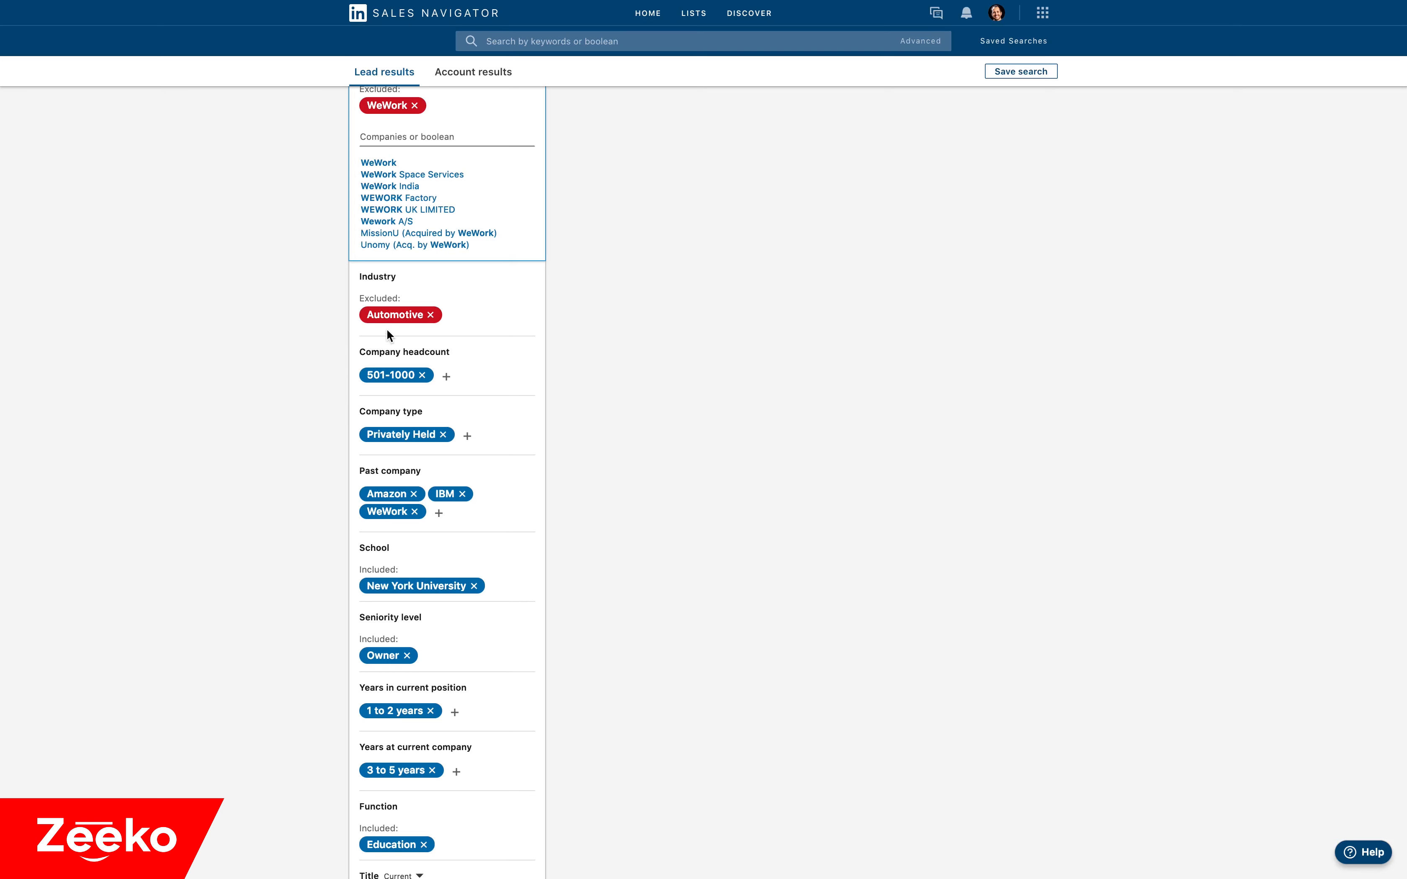
click(430, 319)
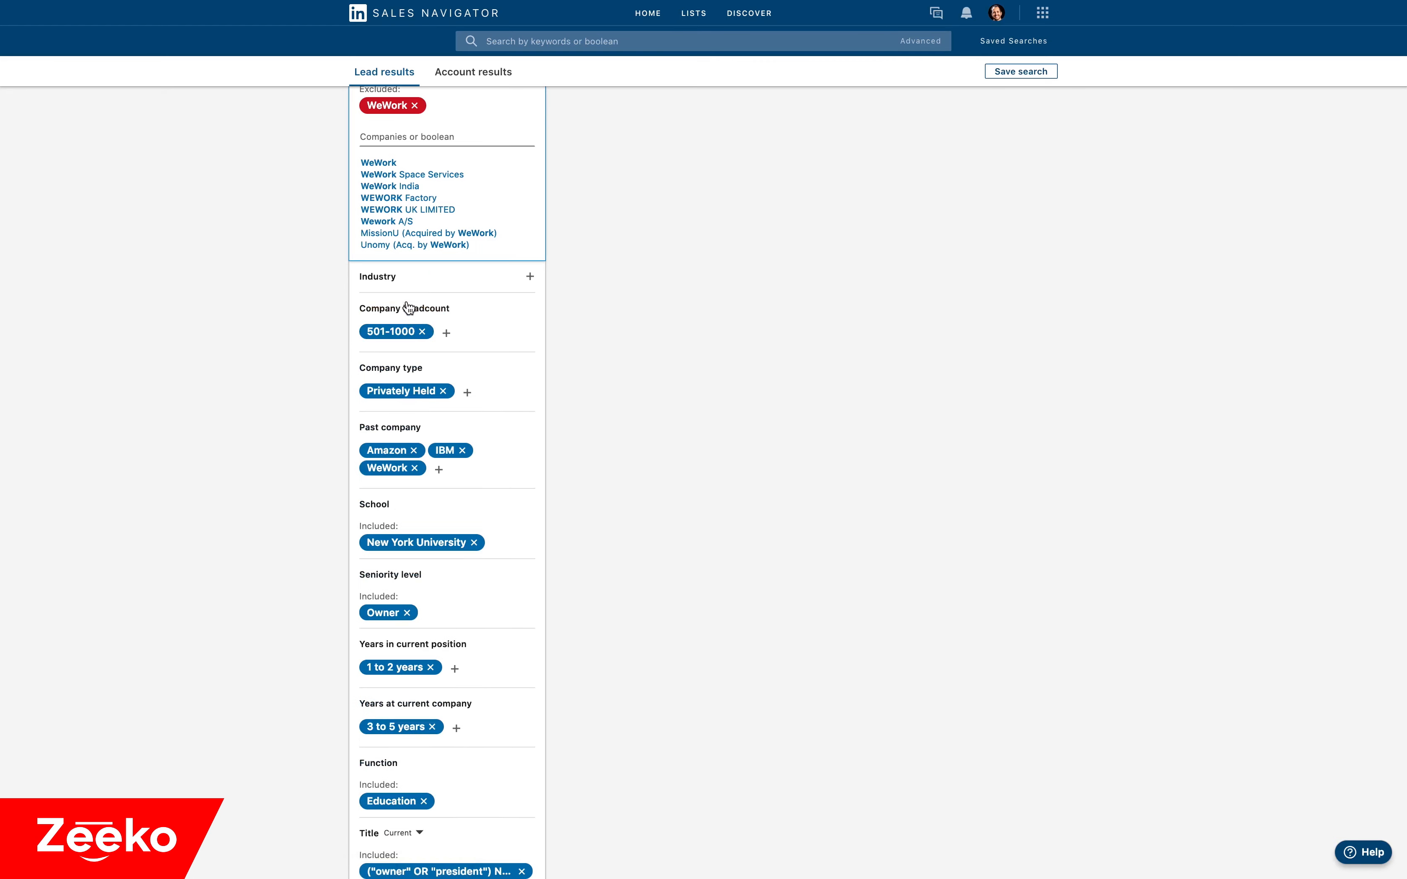
click(396, 284)
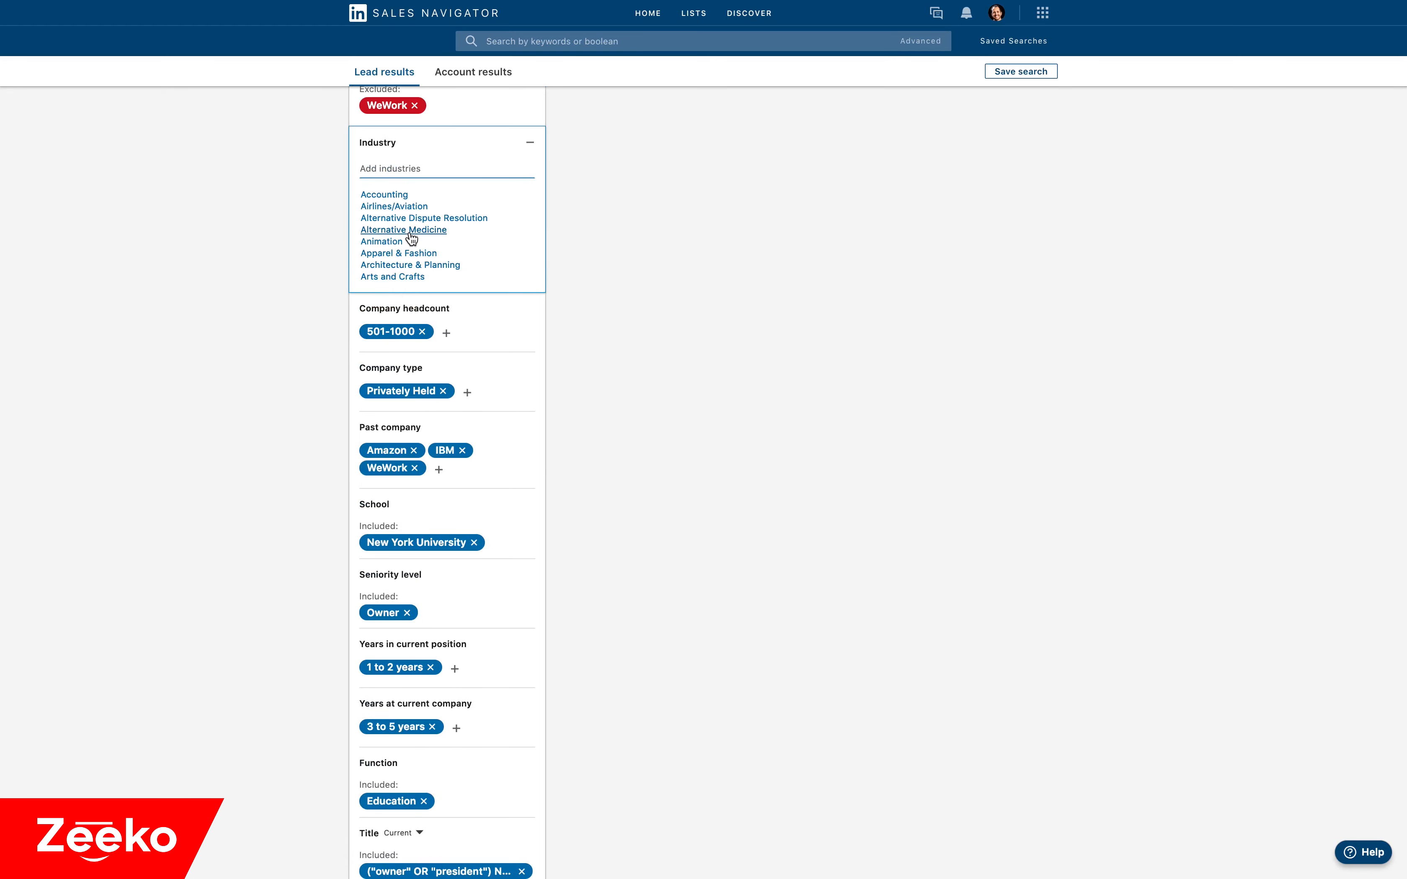
Look through the industries offered in the Industry filter.
scroll(407, 227, down, 4)
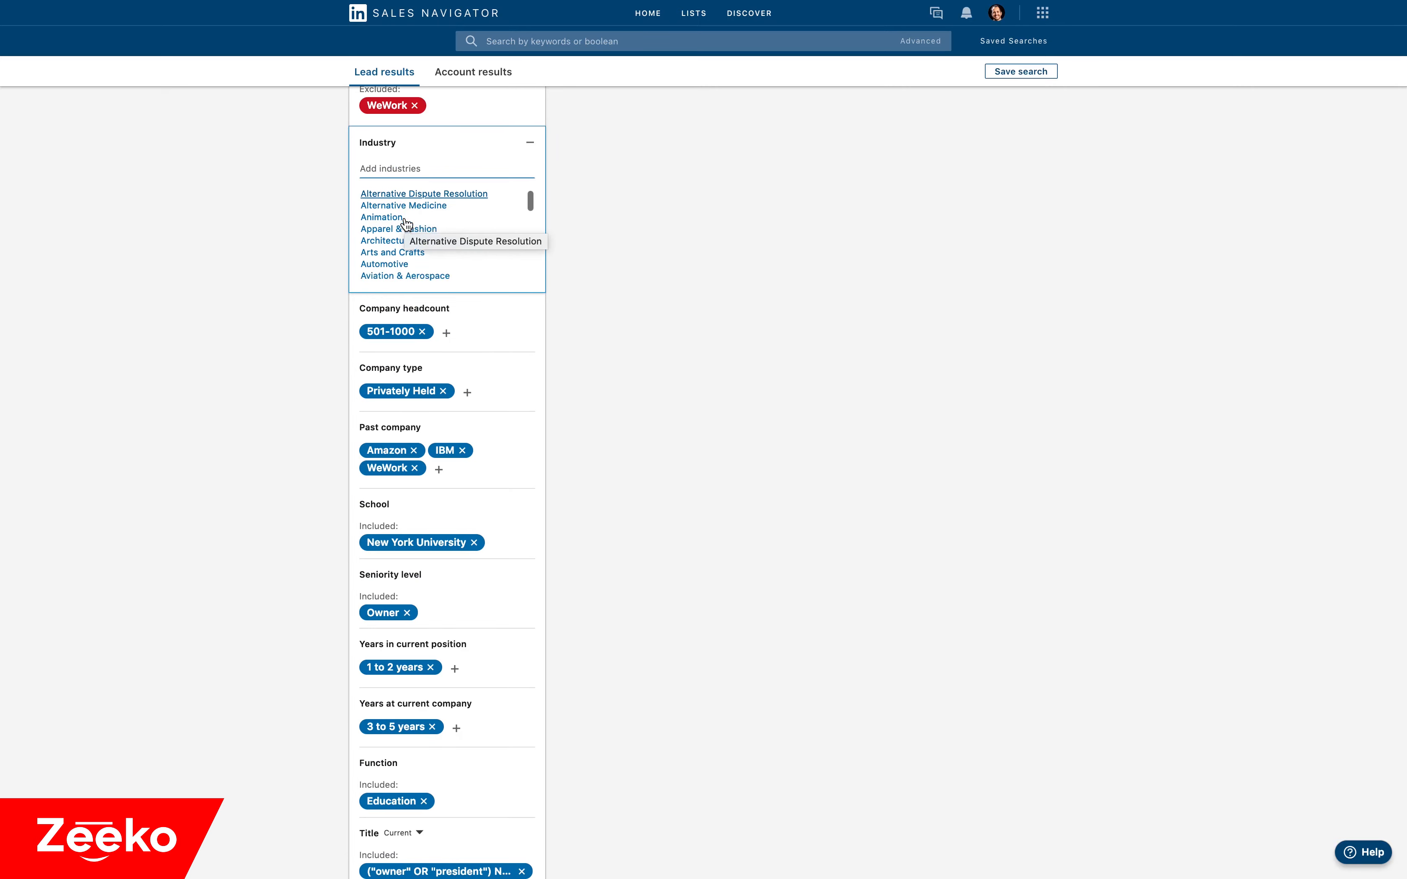
scroll(405, 224, down, 10)
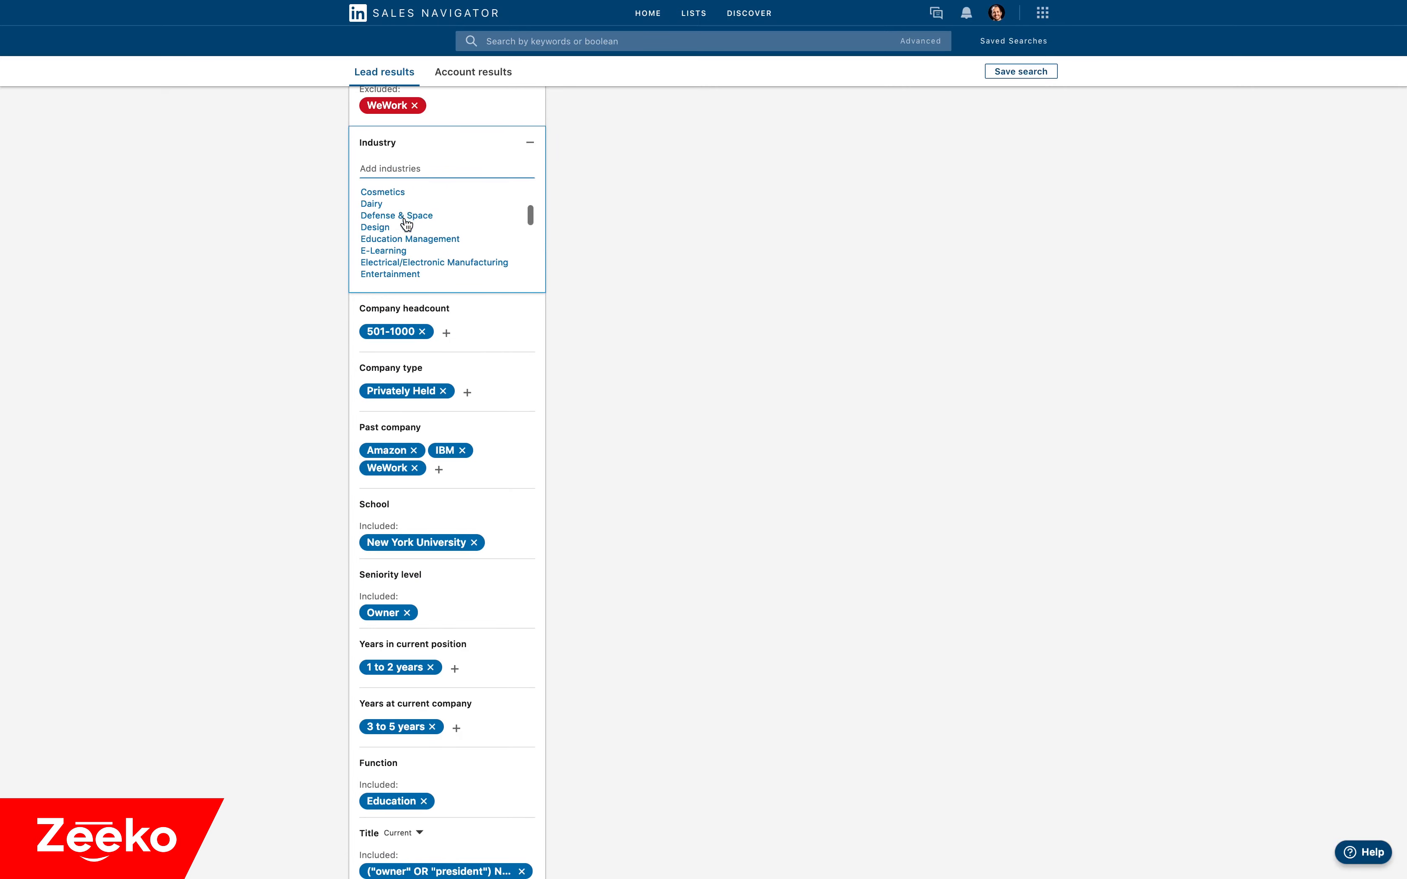
scroll(405, 223, down, 10)
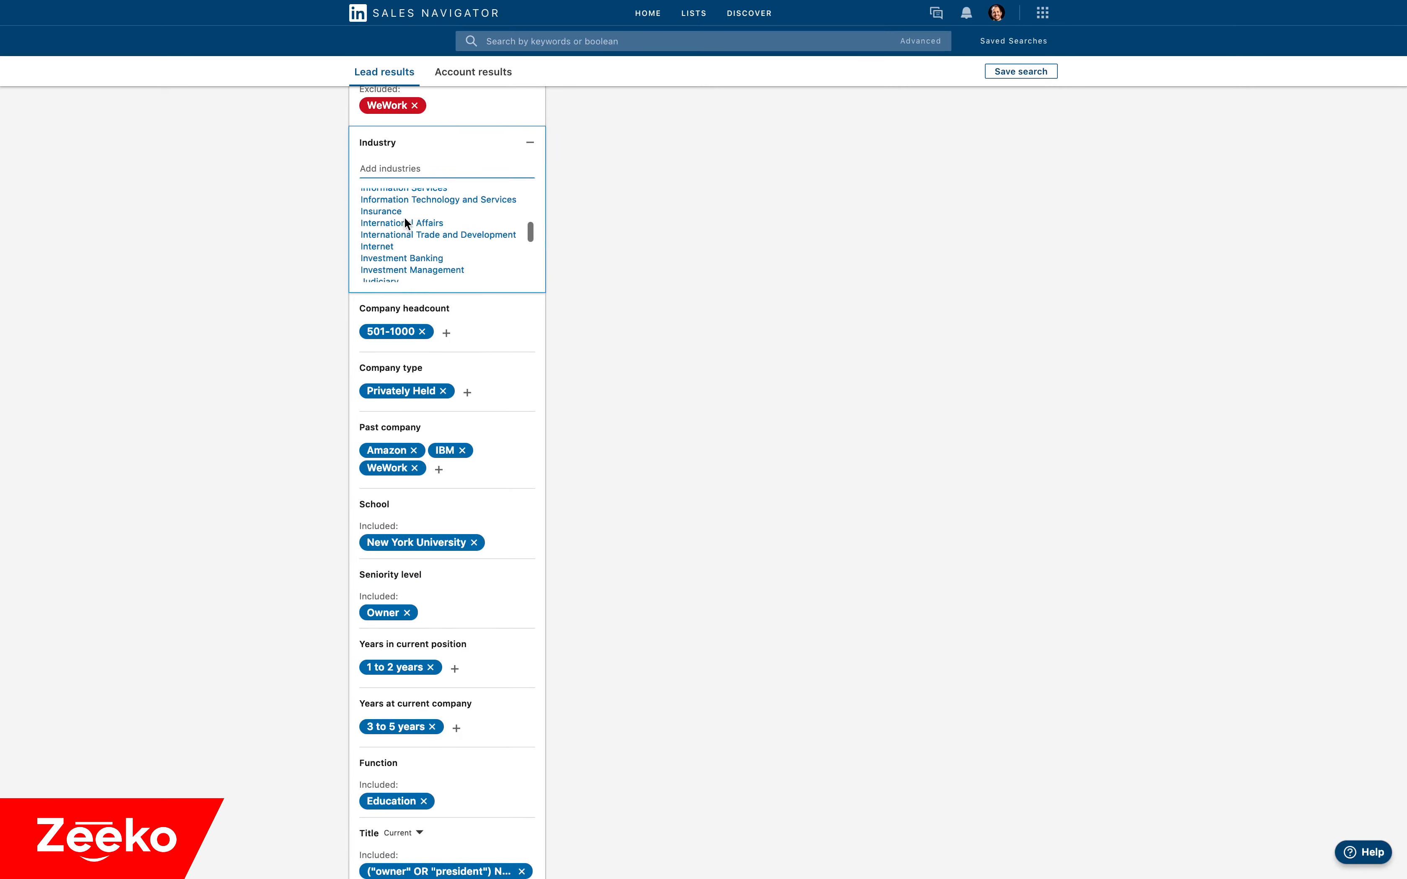
scroll(405, 223, down, 5)
scroll(404, 223, up, 15)
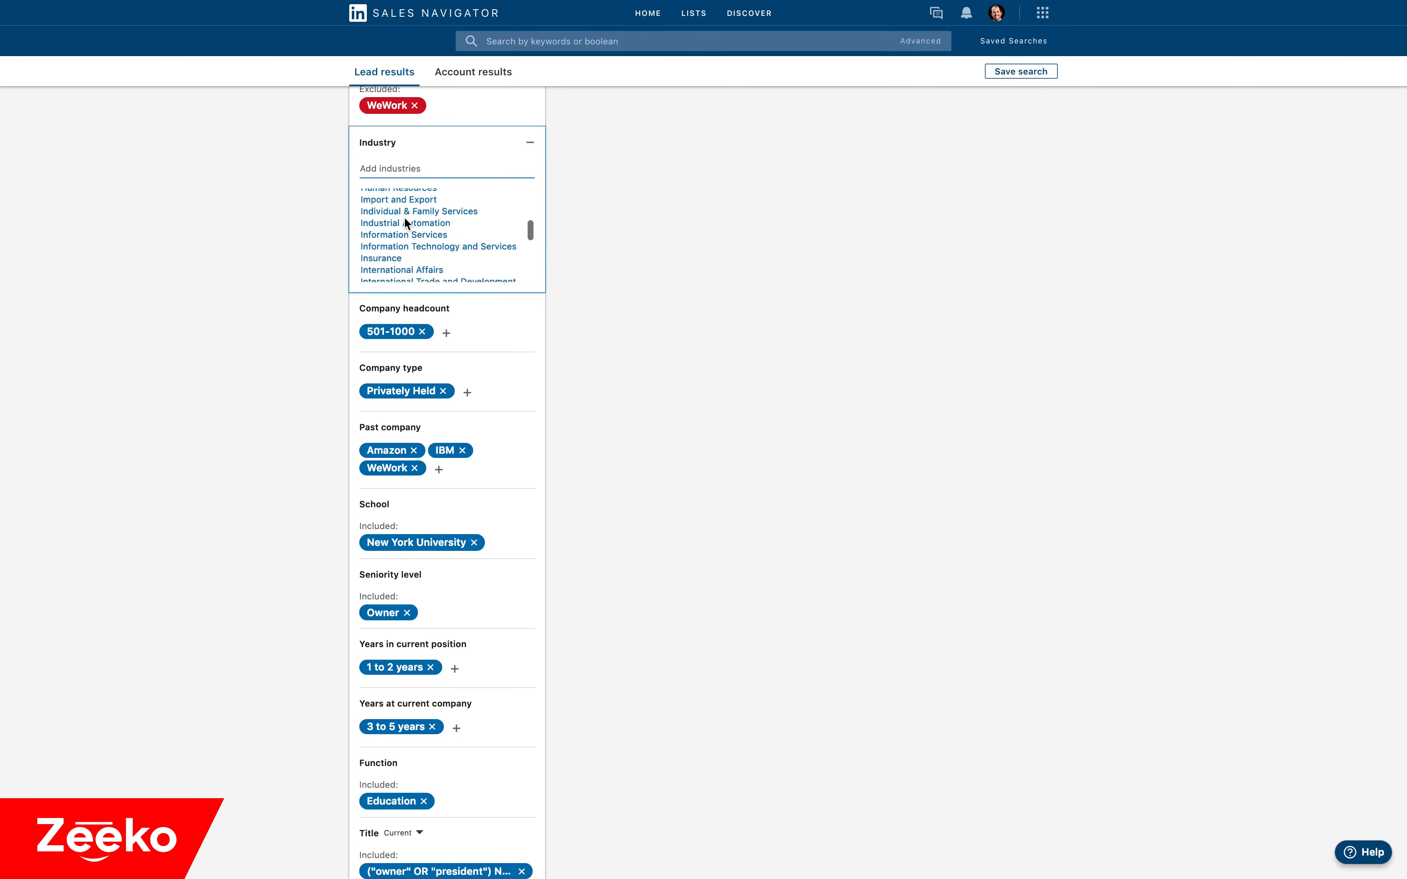
scroll(401, 225, down, 5)
scroll(399, 227, down, 10)
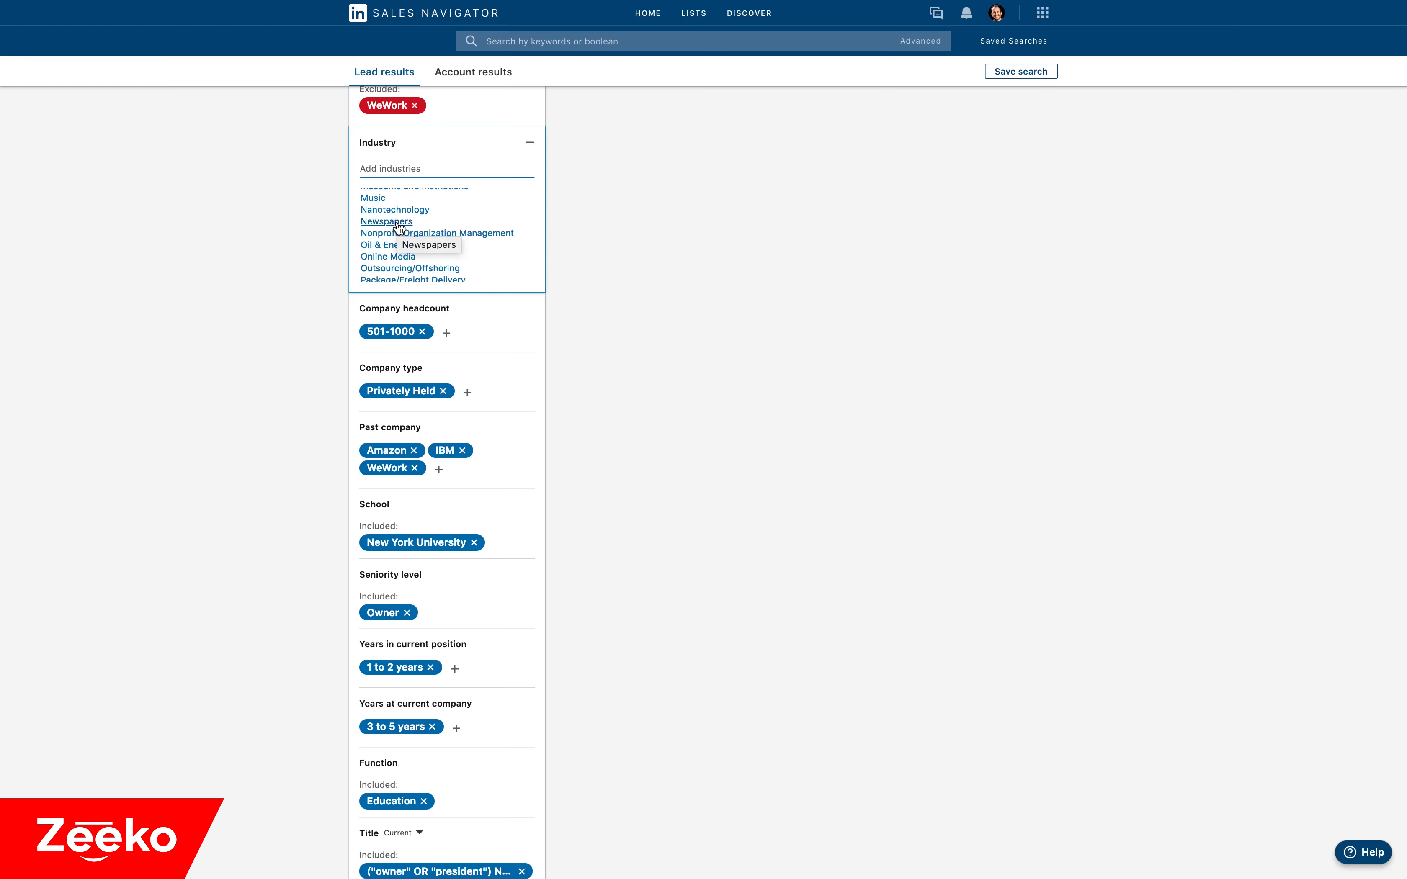
scroll(399, 227, up, 6)
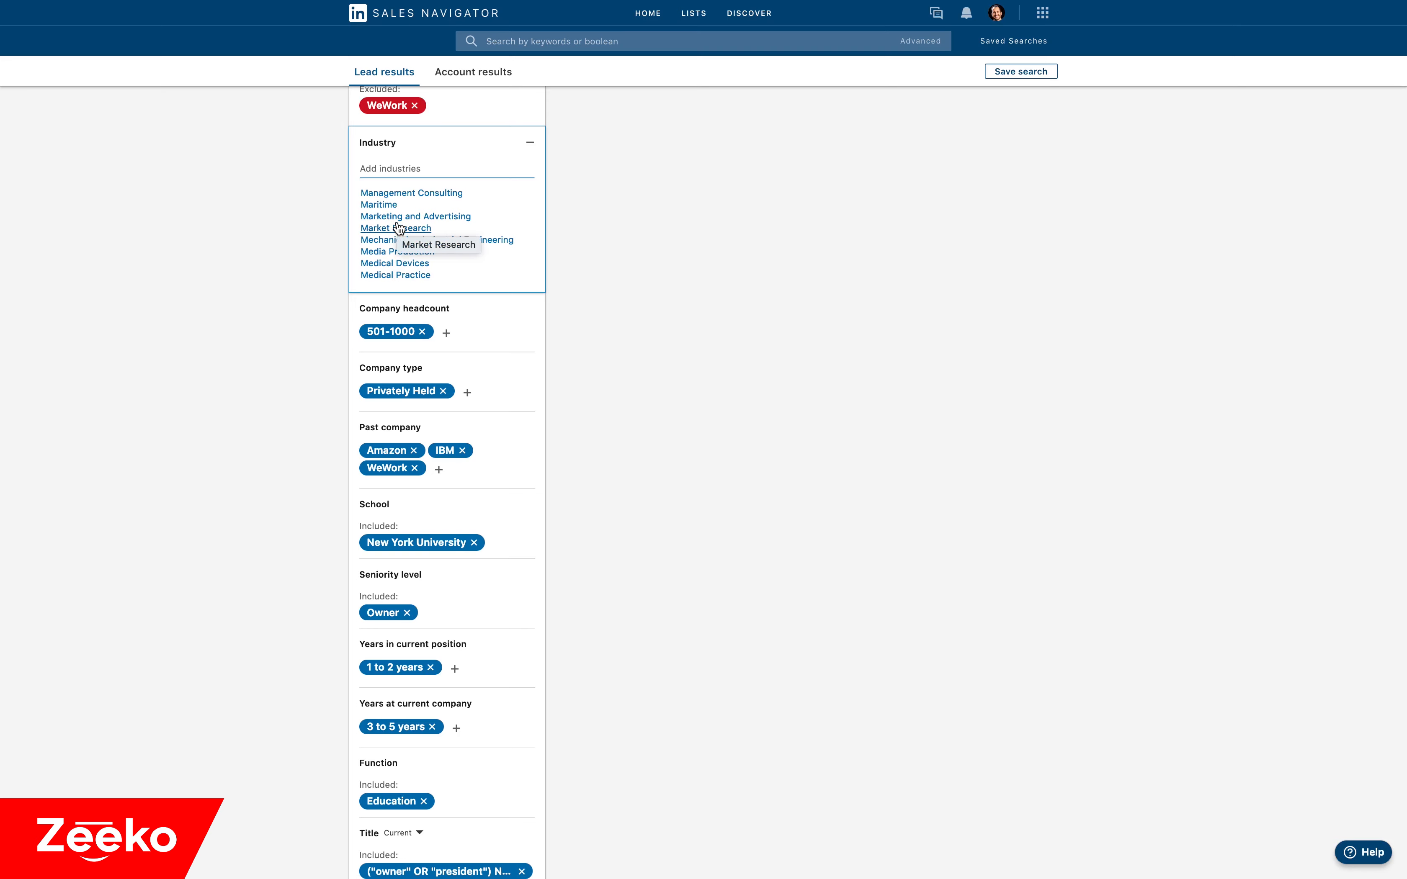
scroll(399, 226, up, 3)
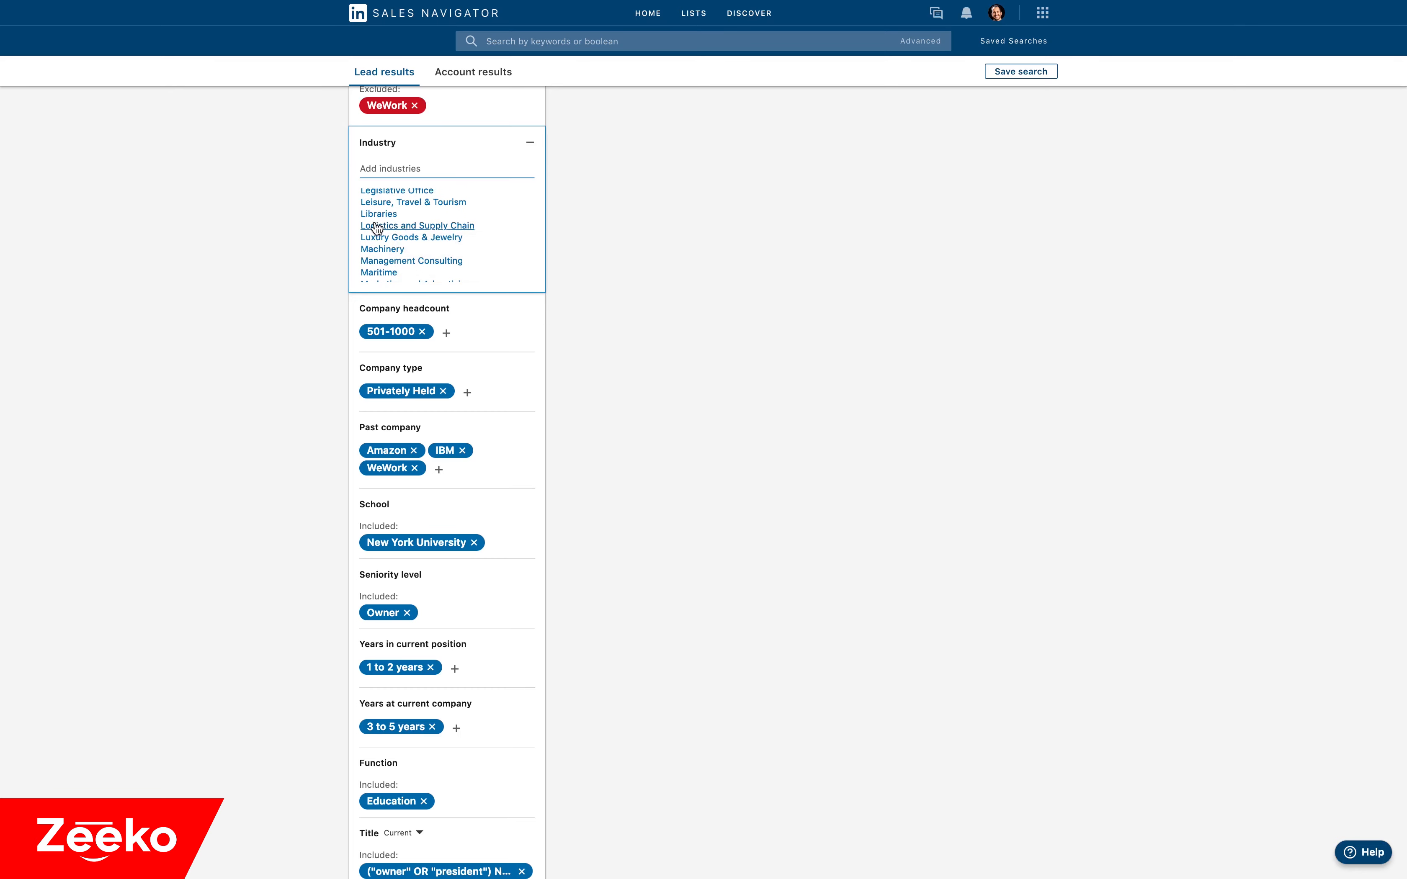
scroll(330, 218, up, 1)
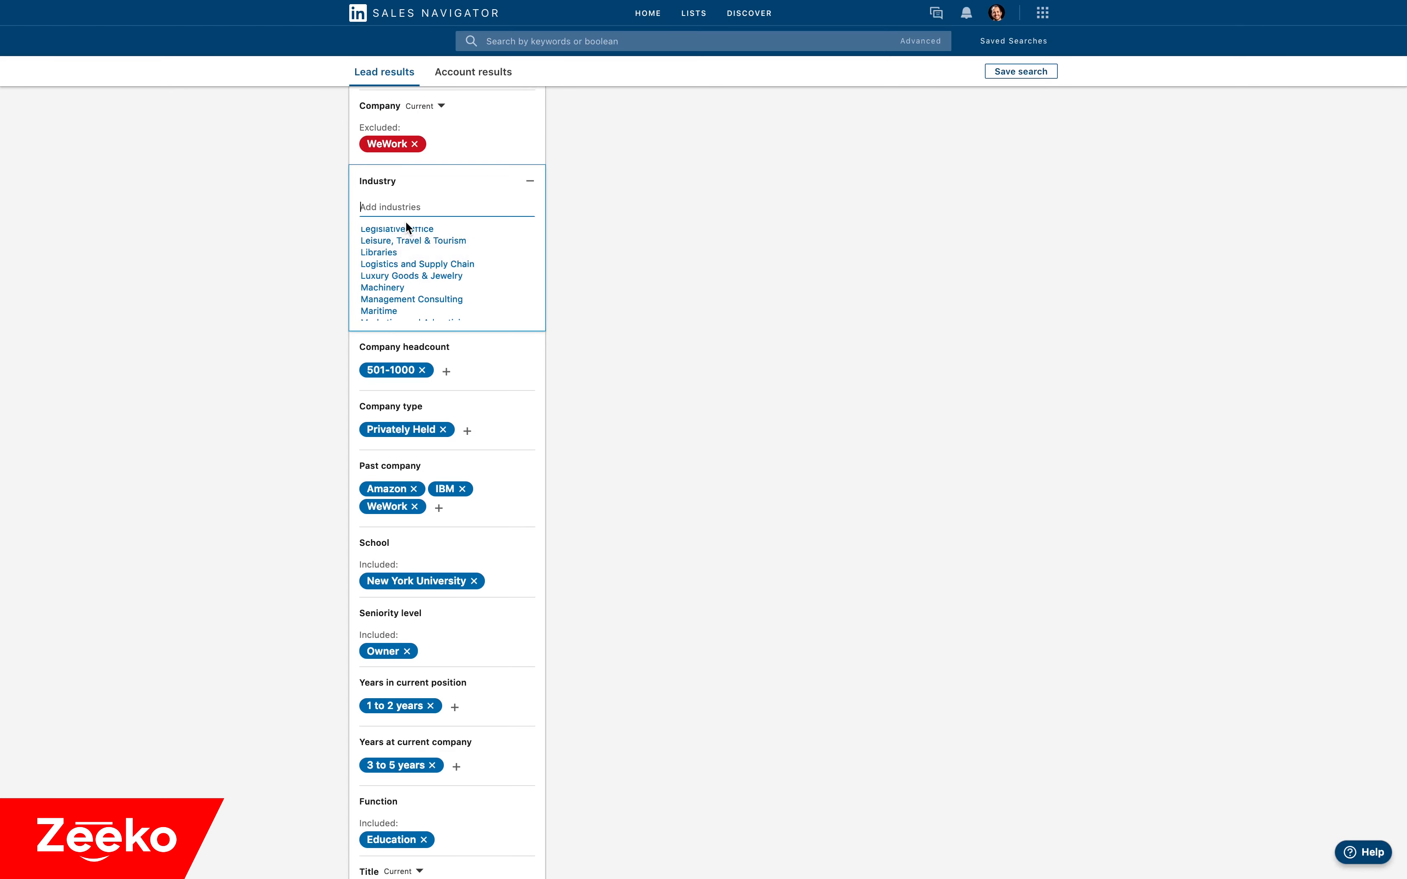
Find Legal Services by searching for "legal" in the Industry filter, add it and switch it to excluded.
text(I)
text(egal)
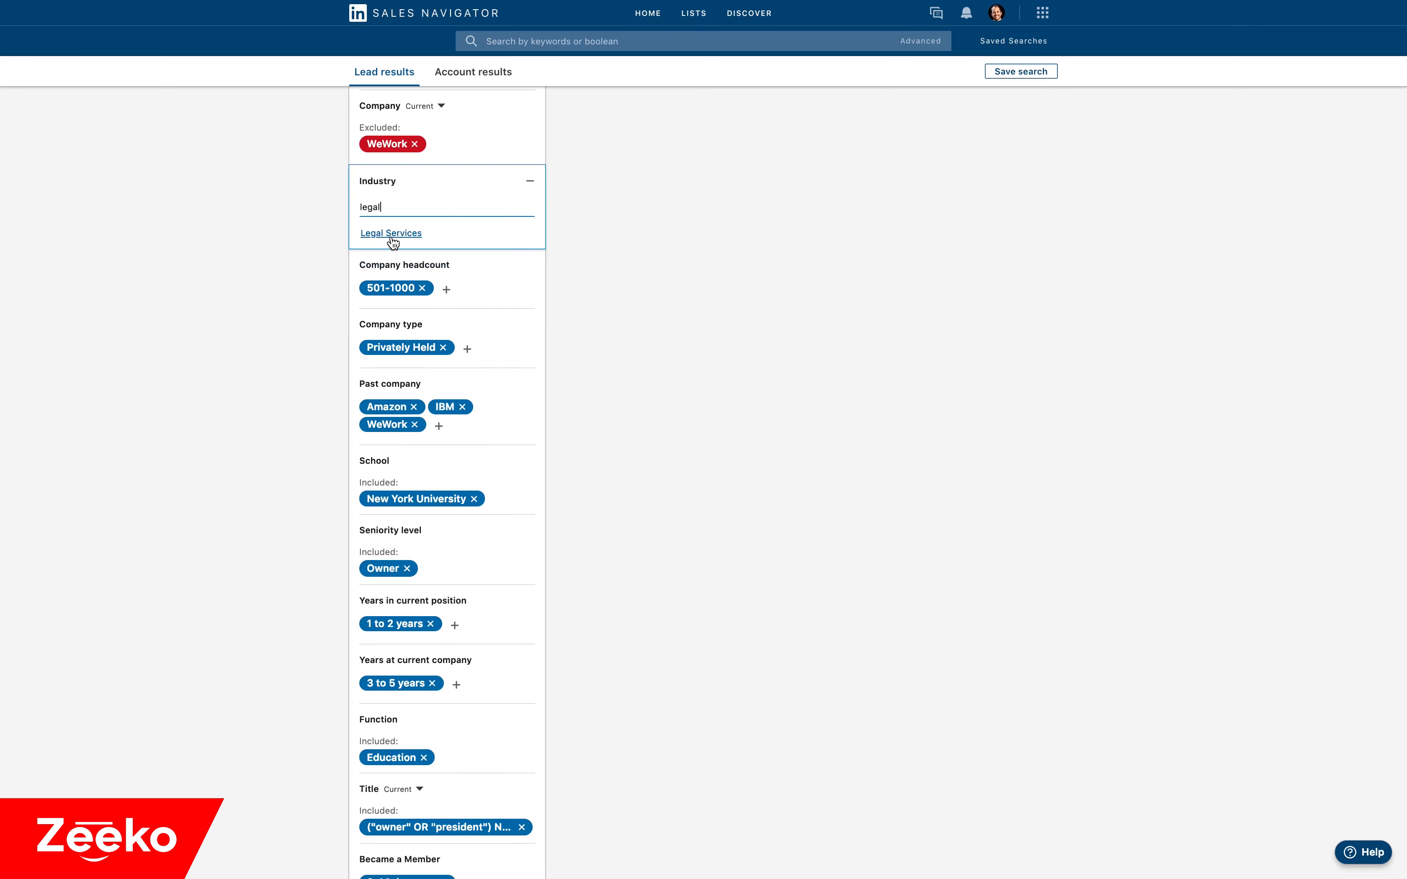
click(391, 235)
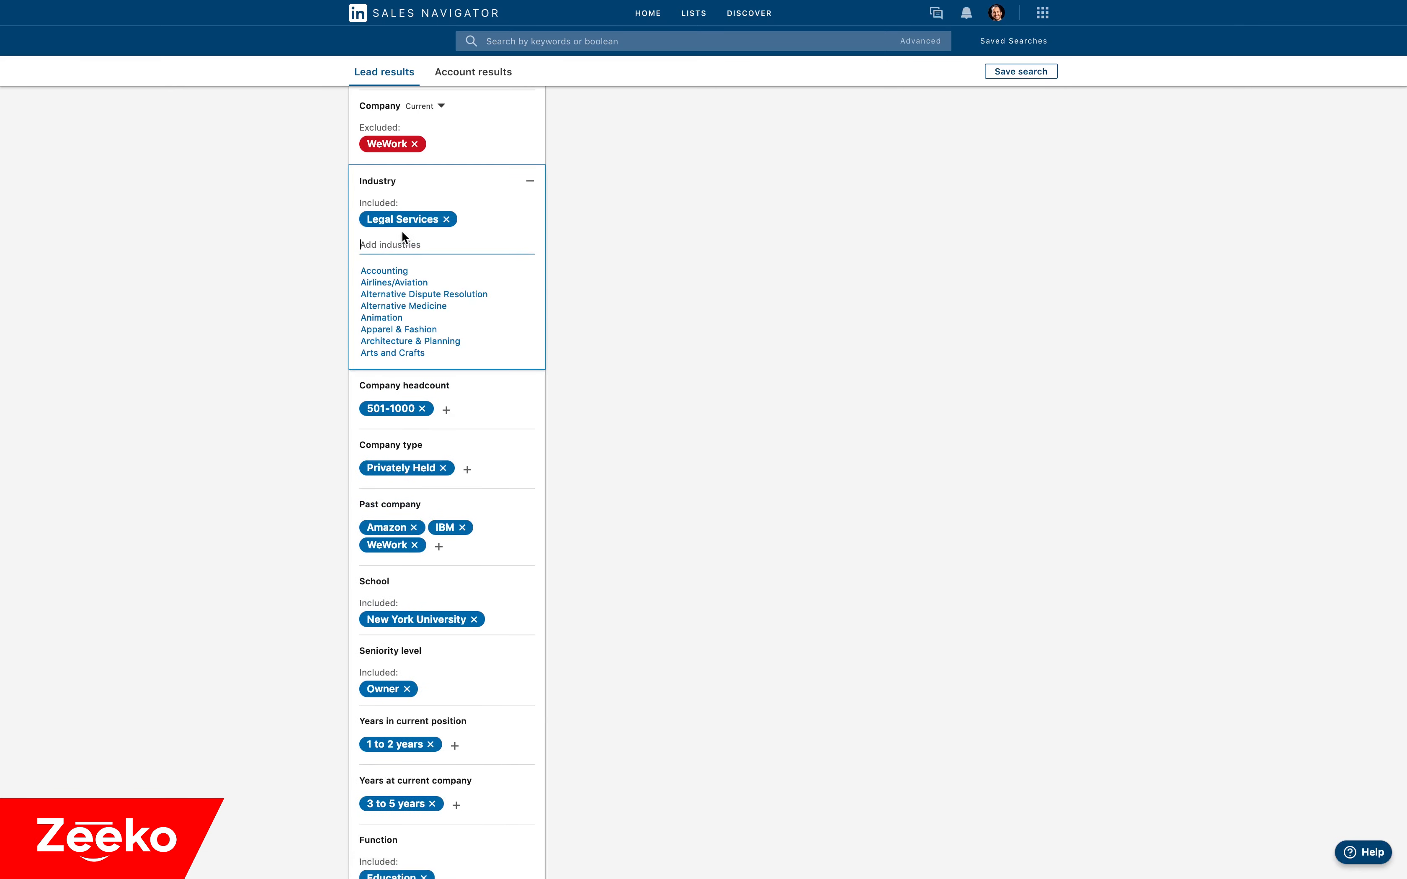
click(432, 219)
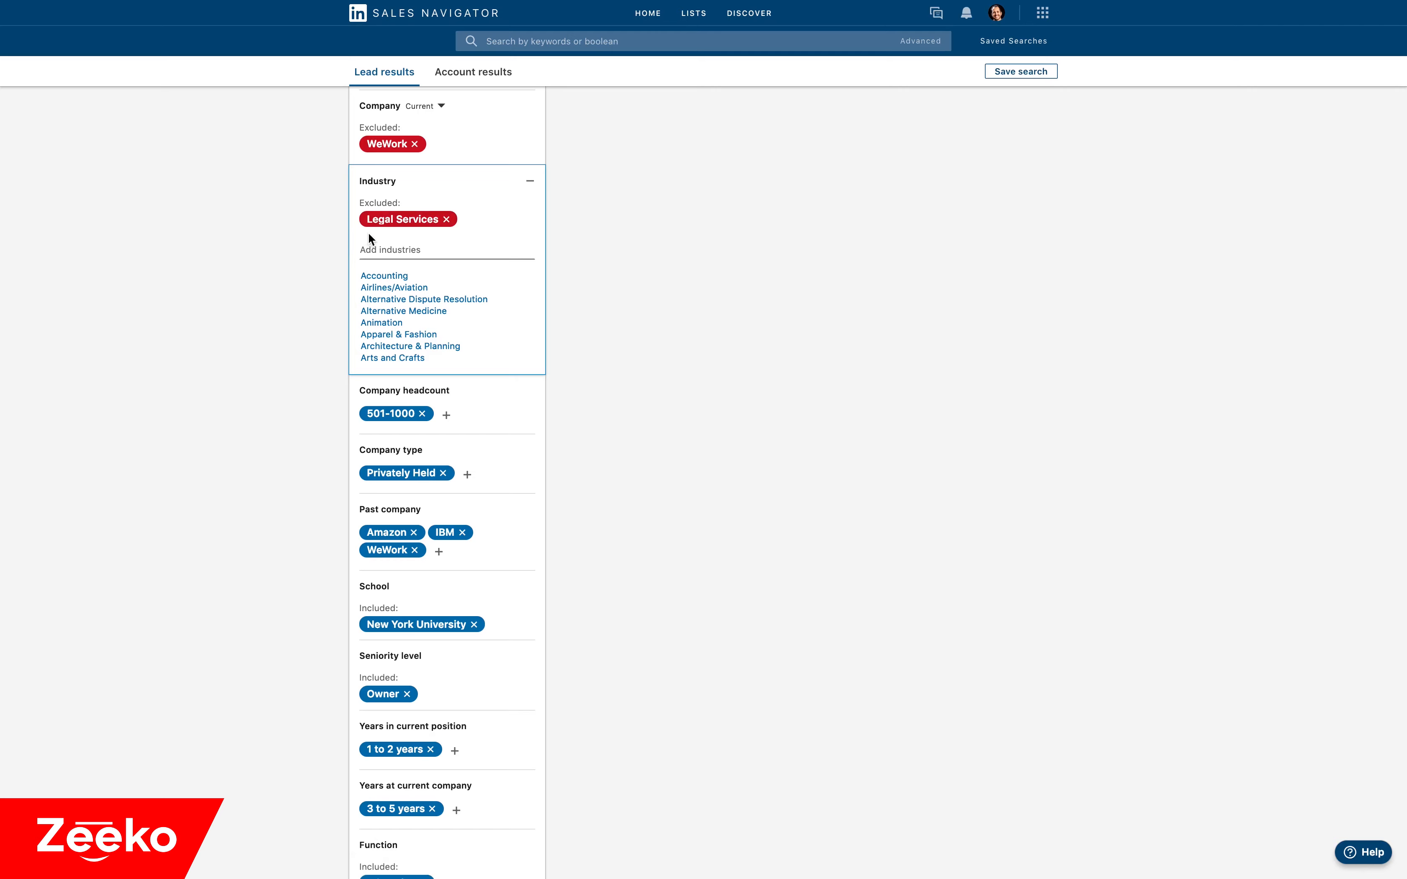
Add Training and Entry to the Seniority level filter and switch both to excluded.
scroll(368, 232, down, 4)
mouse_move(372, 467)
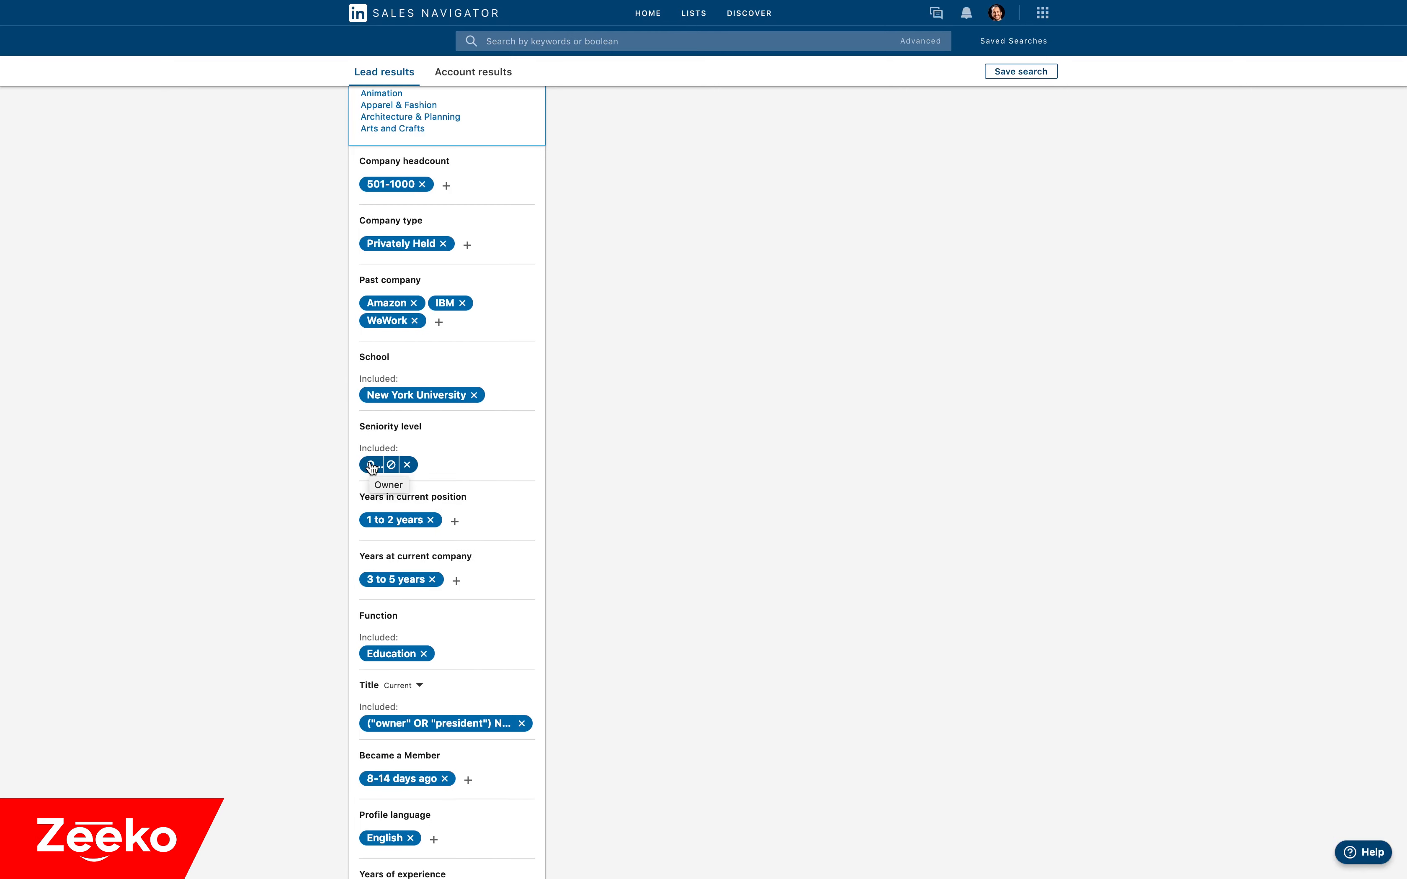
click(430, 465)
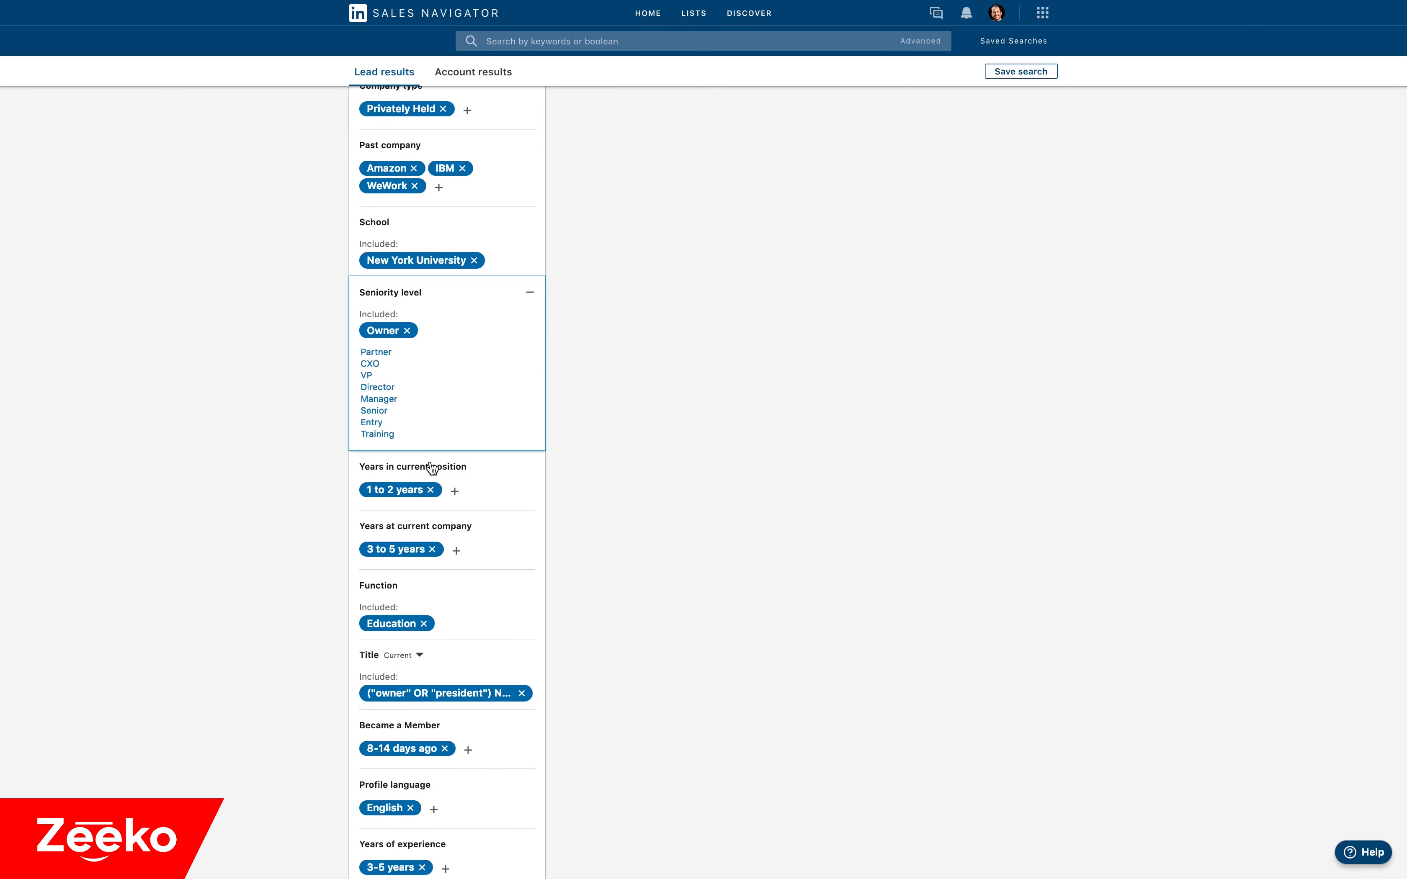
click(384, 435)
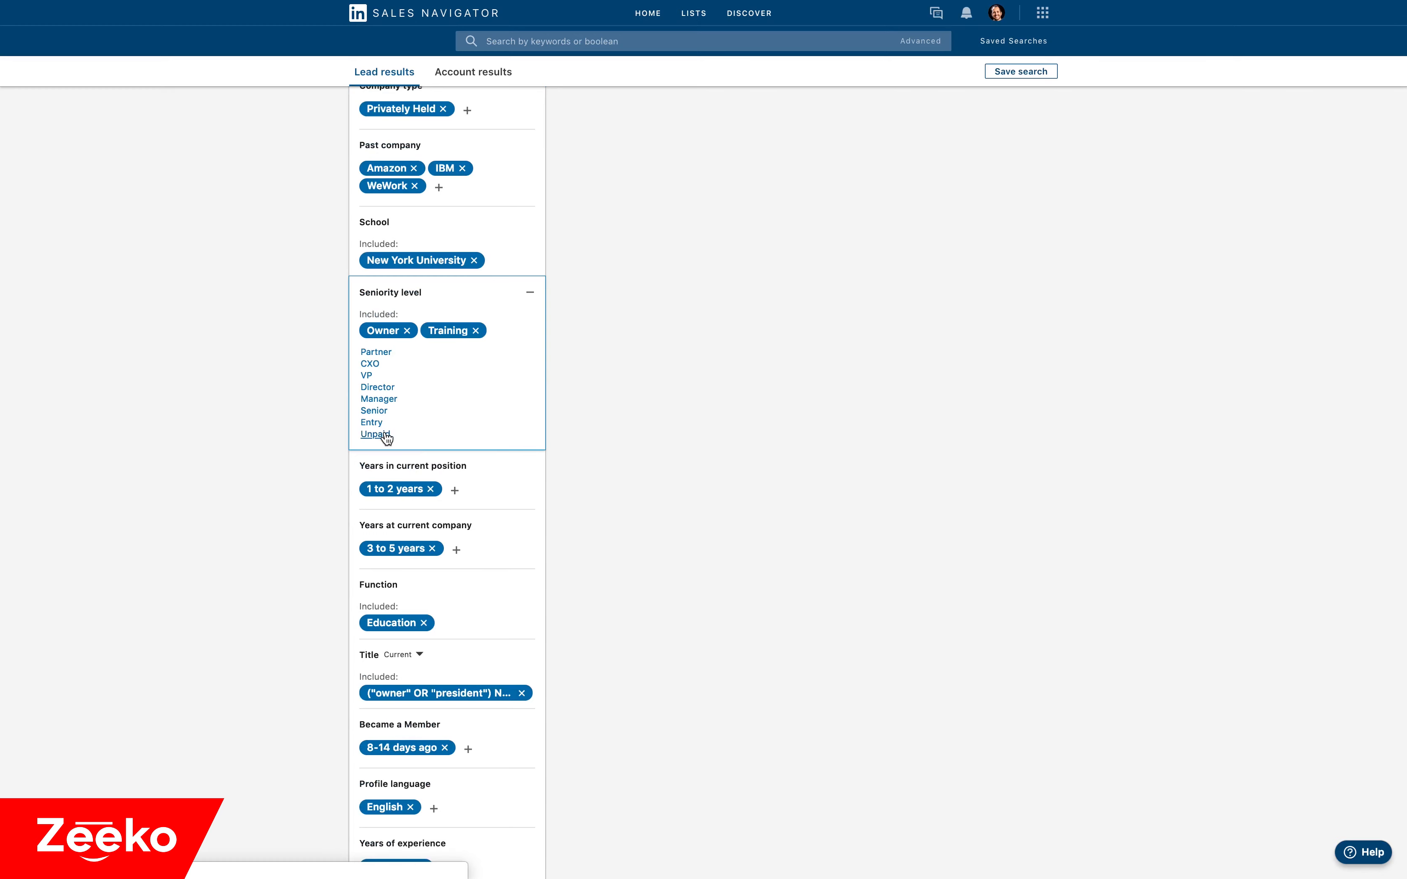
click(373, 423)
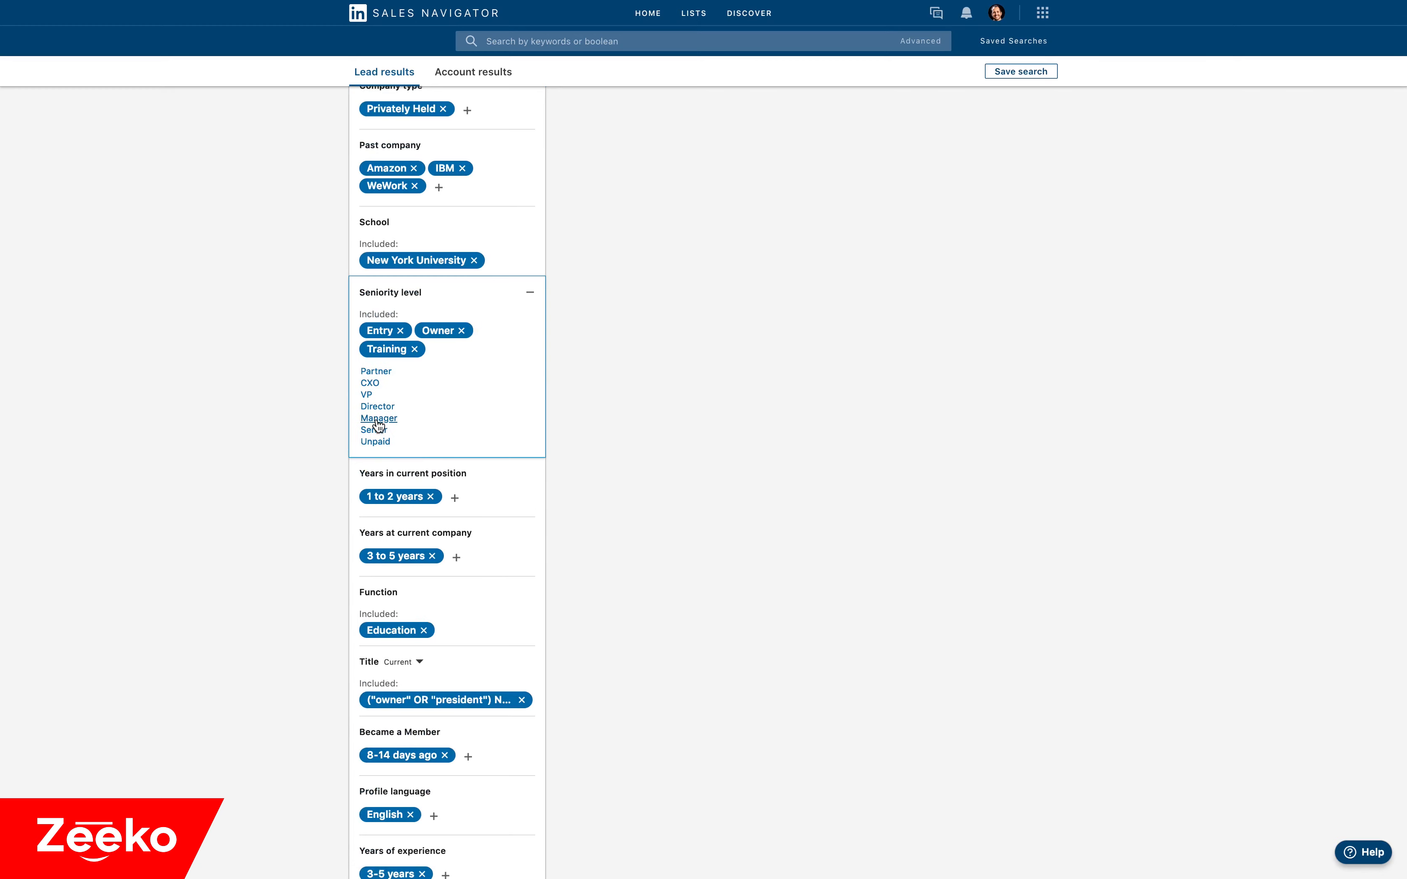
mouse_move(459, 344)
click(391, 330)
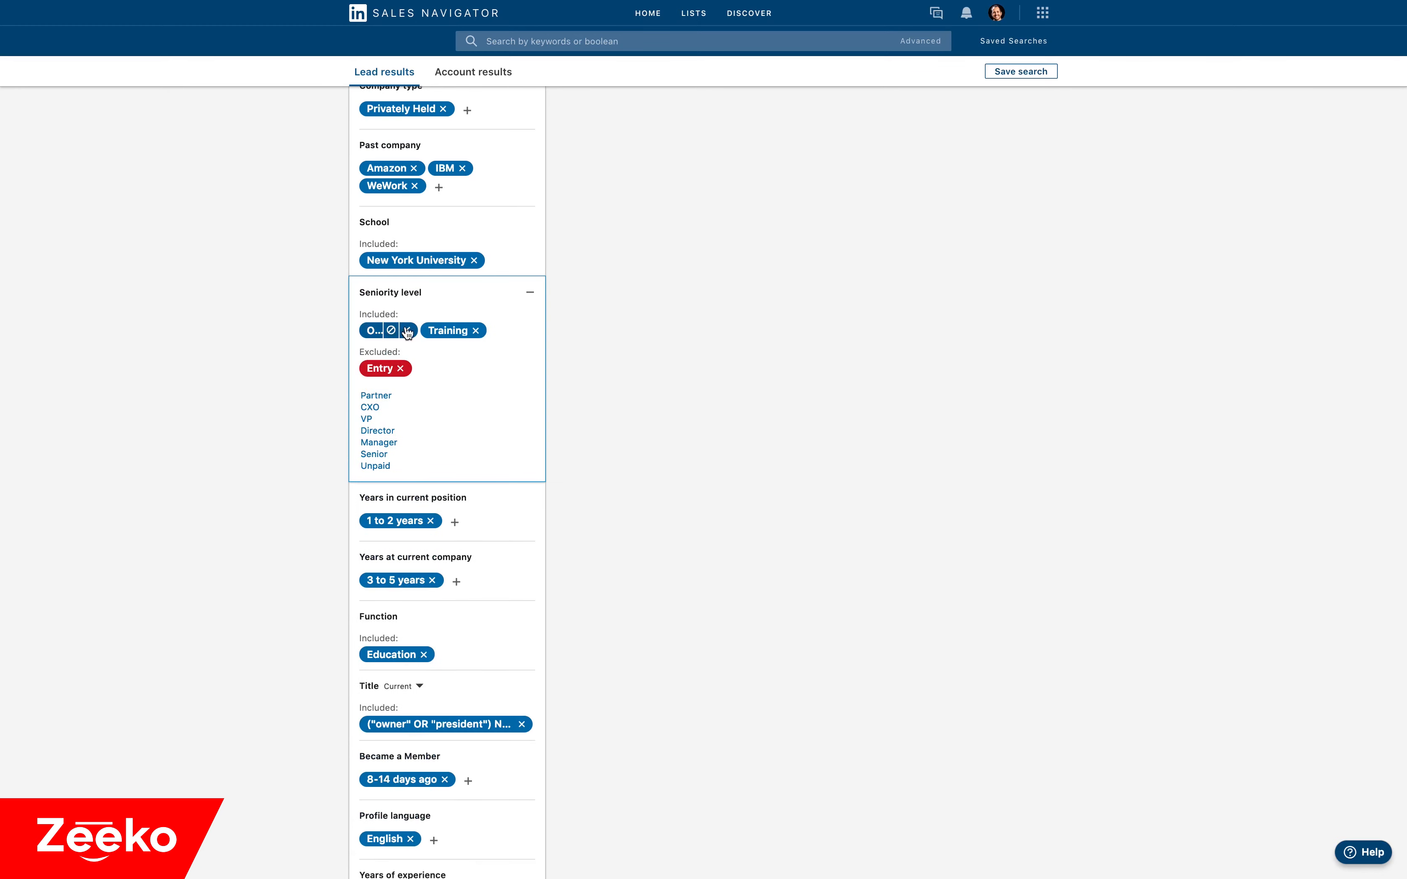
click(459, 331)
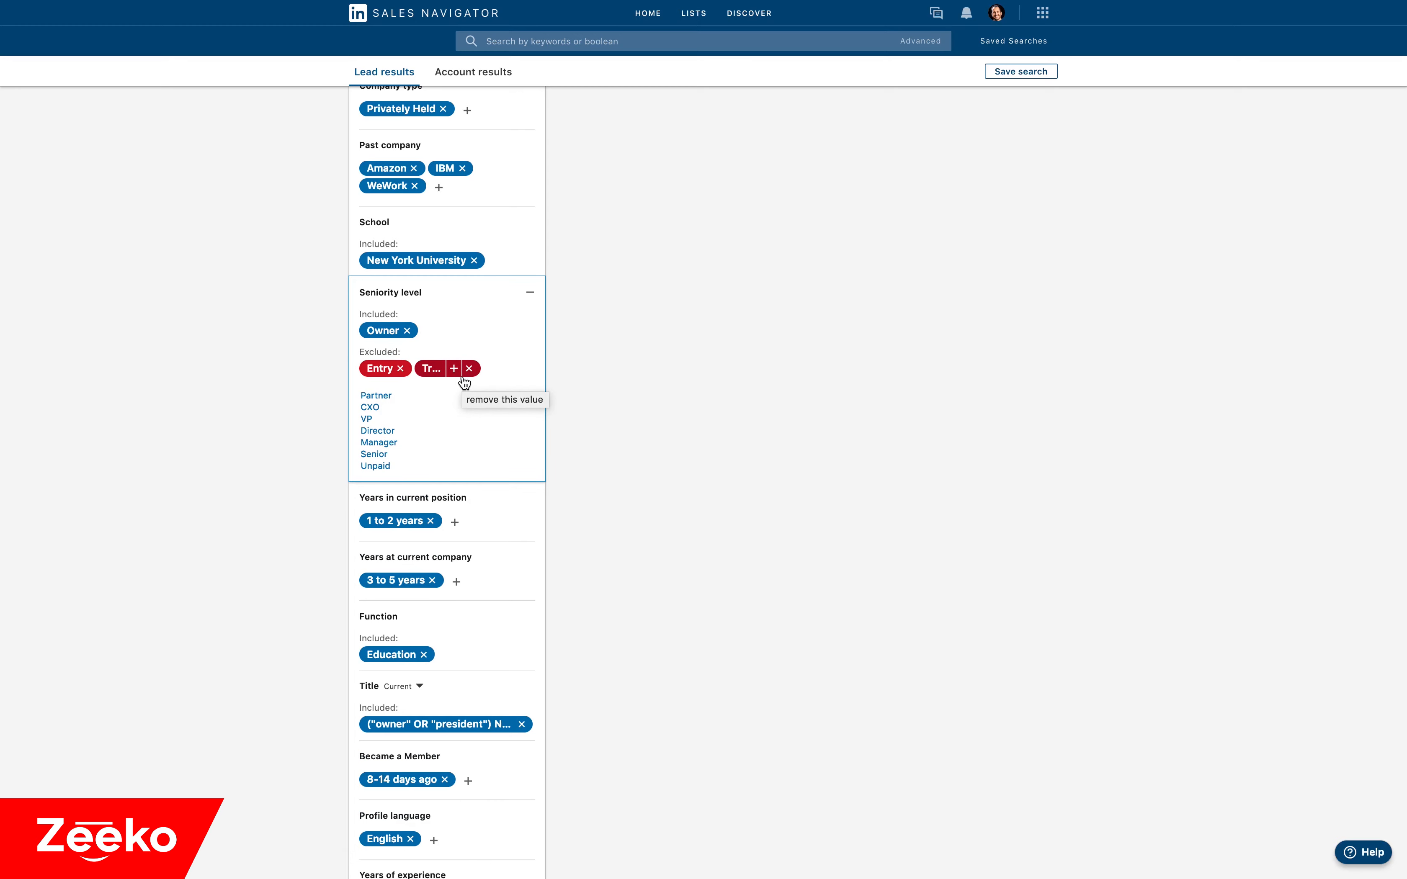
scroll(694, 331, up, 4)
scroll(694, 331, down, 5)
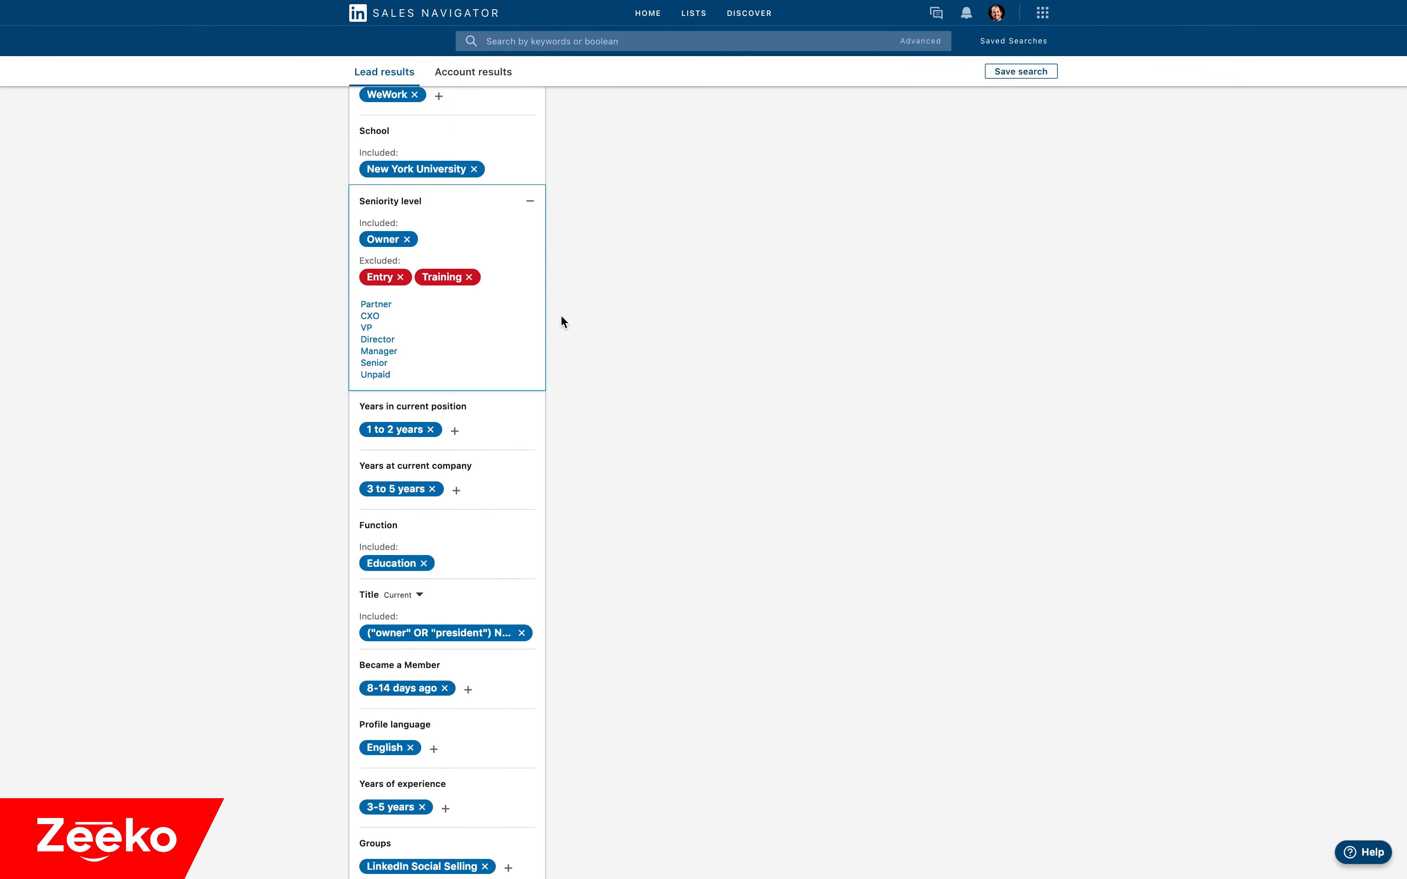
Remove the excluded values Entry and Training from the Seniority level filter.
mouse_move(401, 279)
click(401, 280)
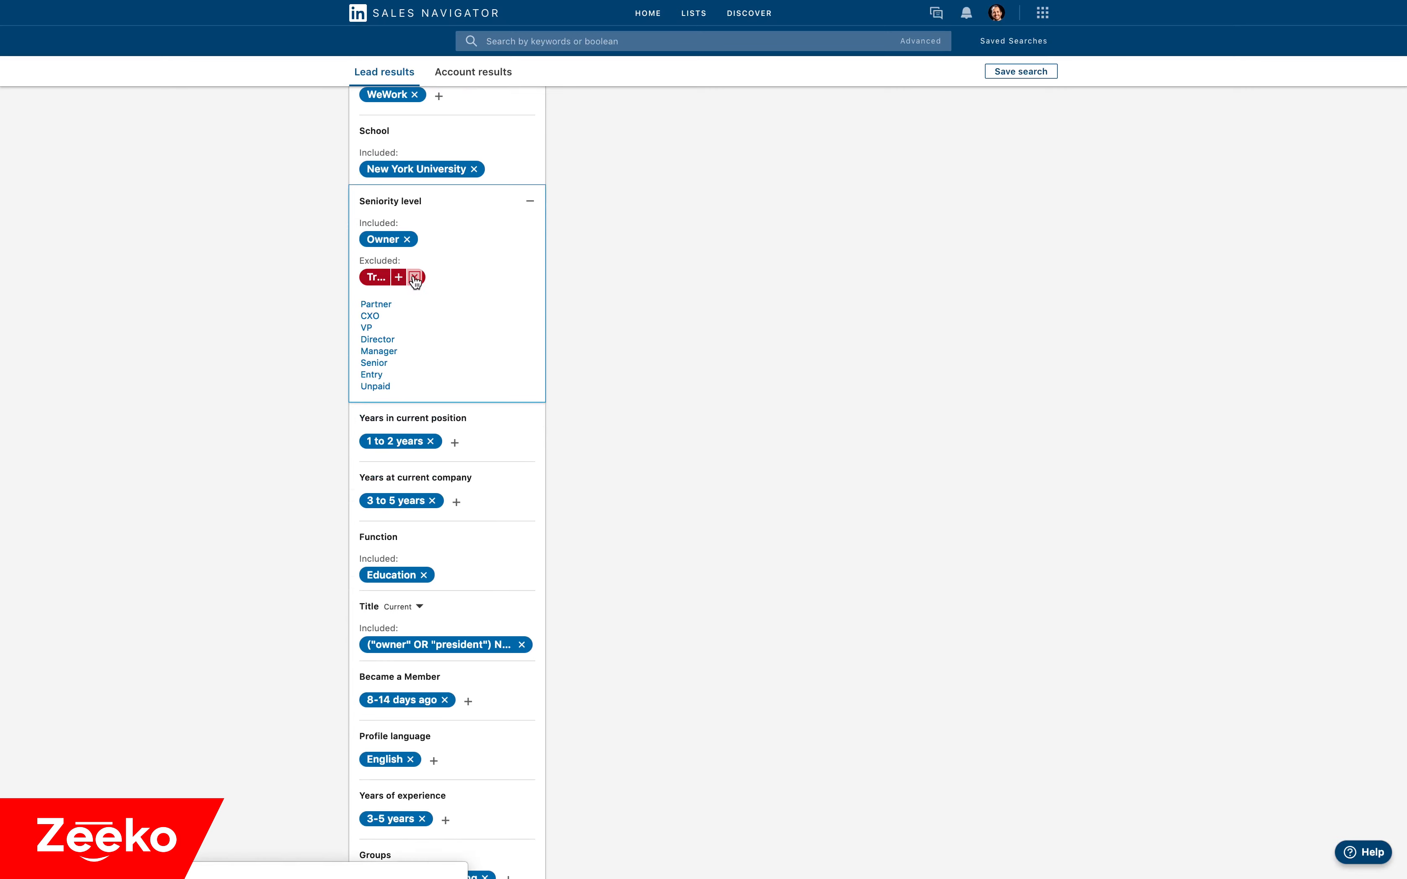
click(414, 278)
mouse_move(387, 250)
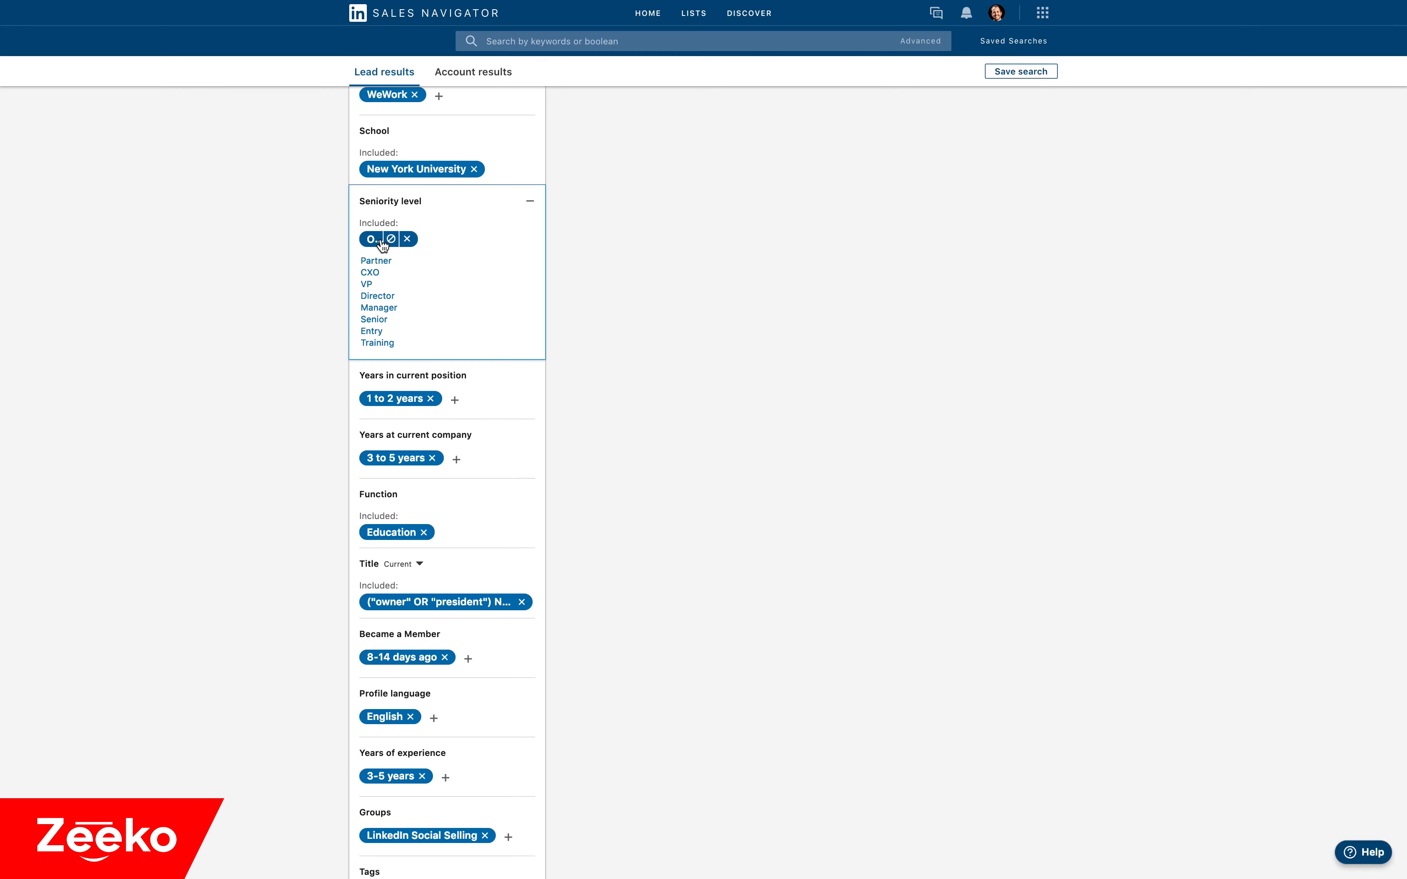
Remove the "owner" OR "president" boolean expression from the Title filter and Education from the Function filter.
scroll(292, 372, down, 2)
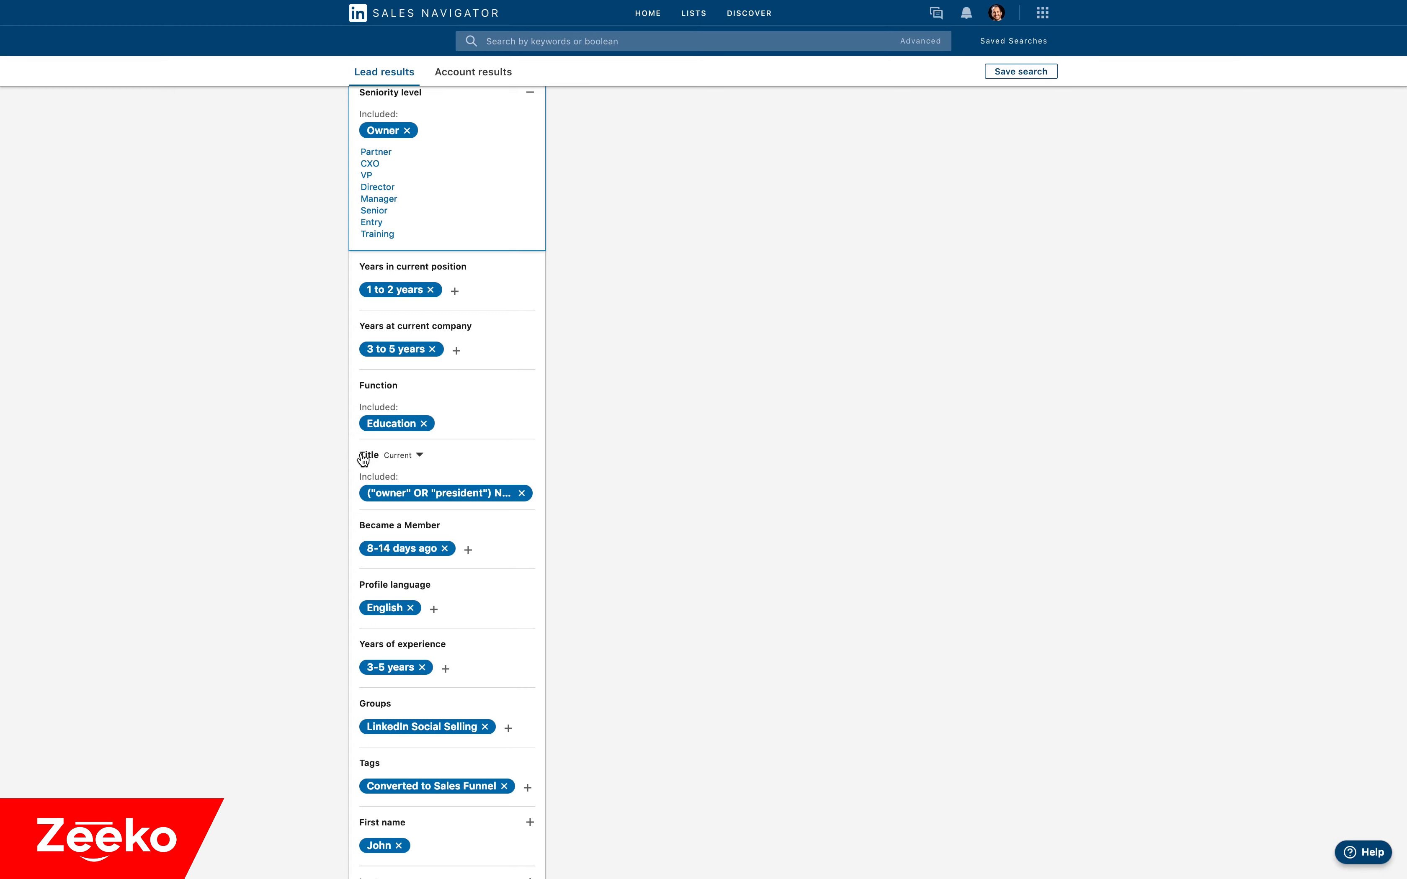
click(522, 493)
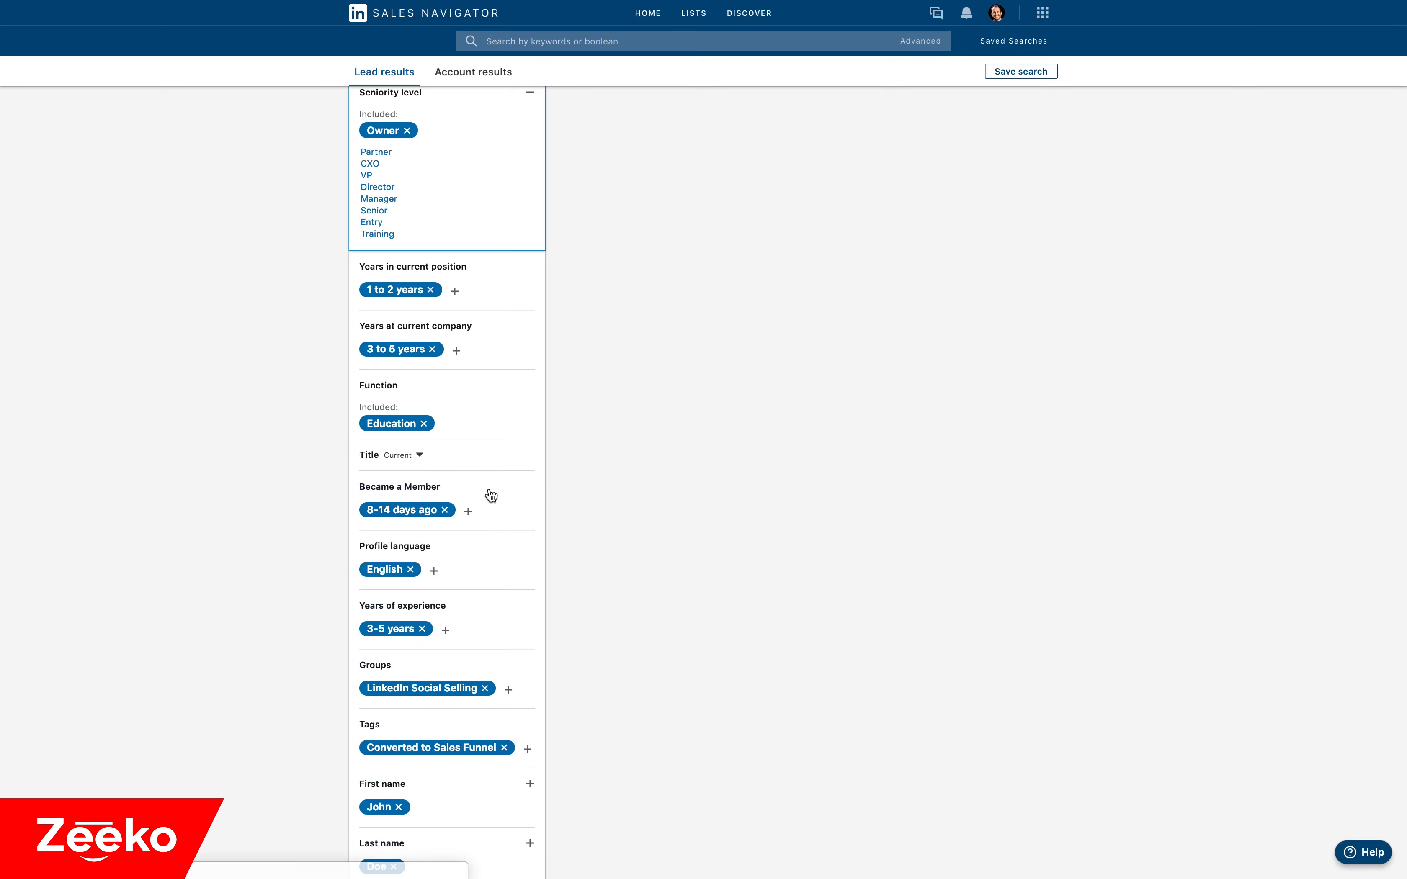
click(428, 423)
Paste the copied boolean expression starting with "sales" OR into the current Title filter as an included value.
click(379, 360)
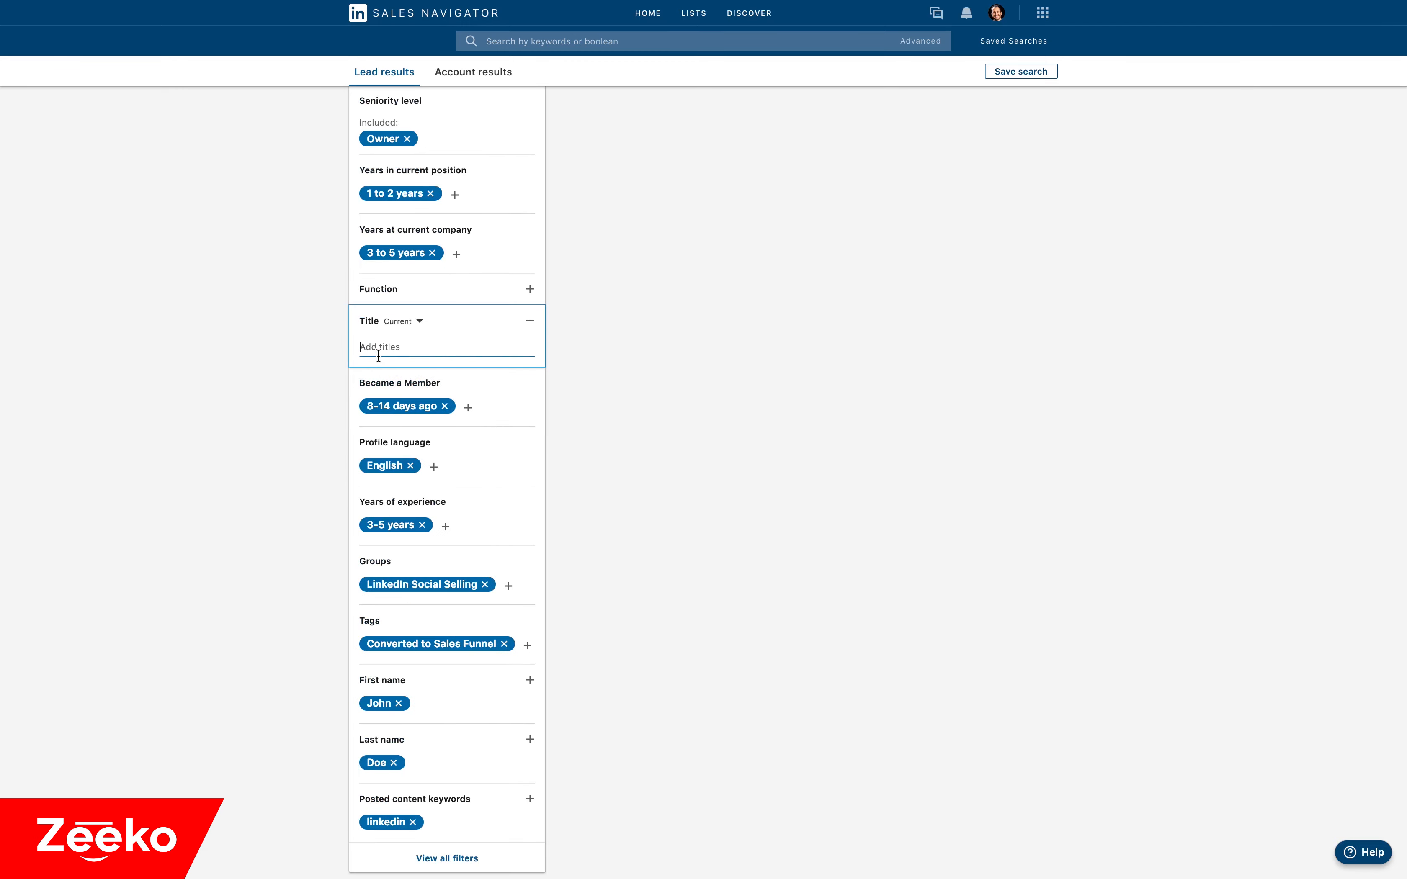
text("sales" OR "marketing")
key(Return)
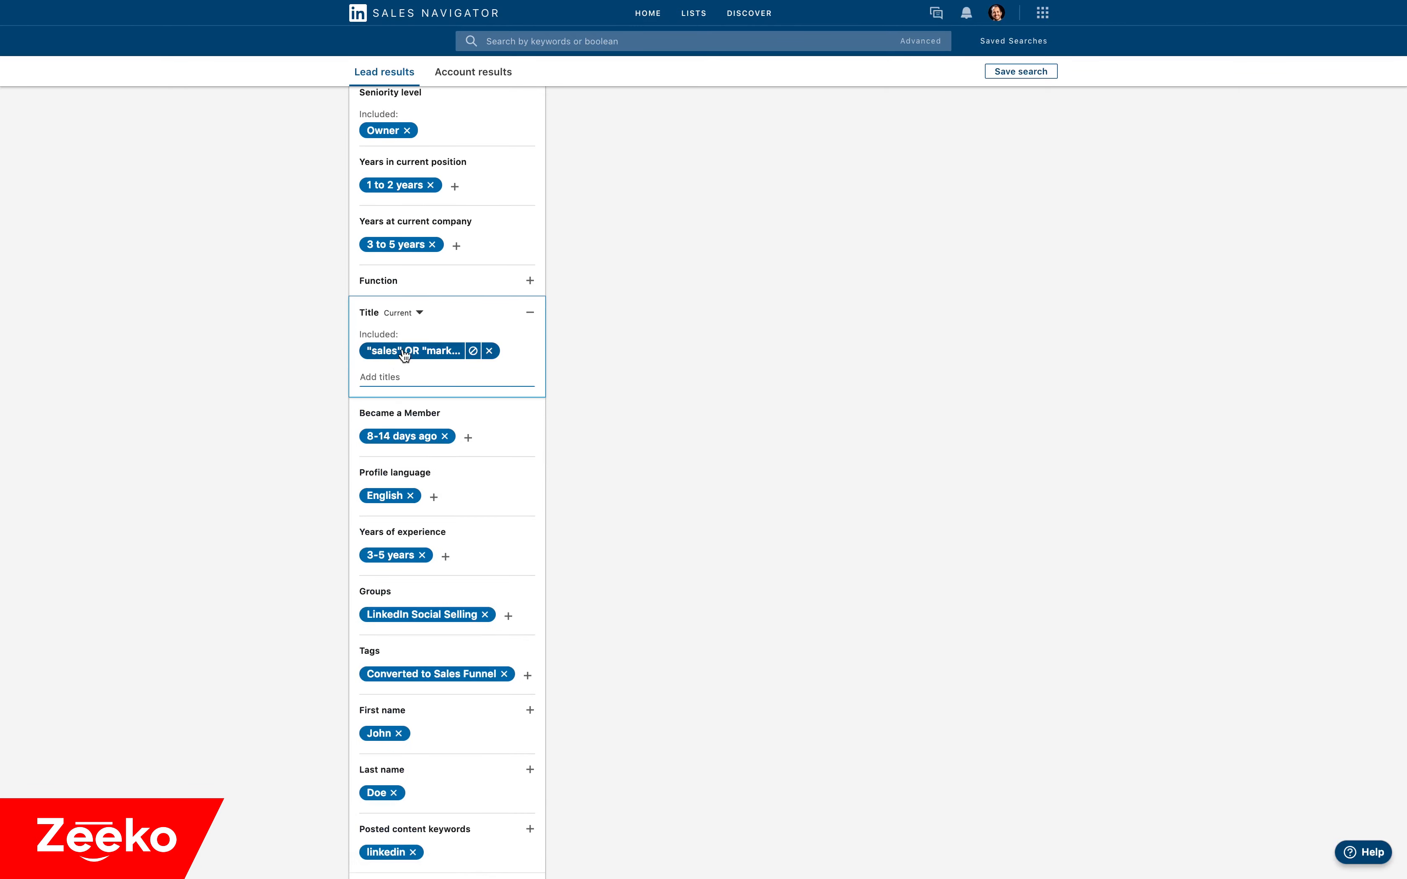
Add Consulting to the Function filter and switch it to an excluded value.
click(459, 278)
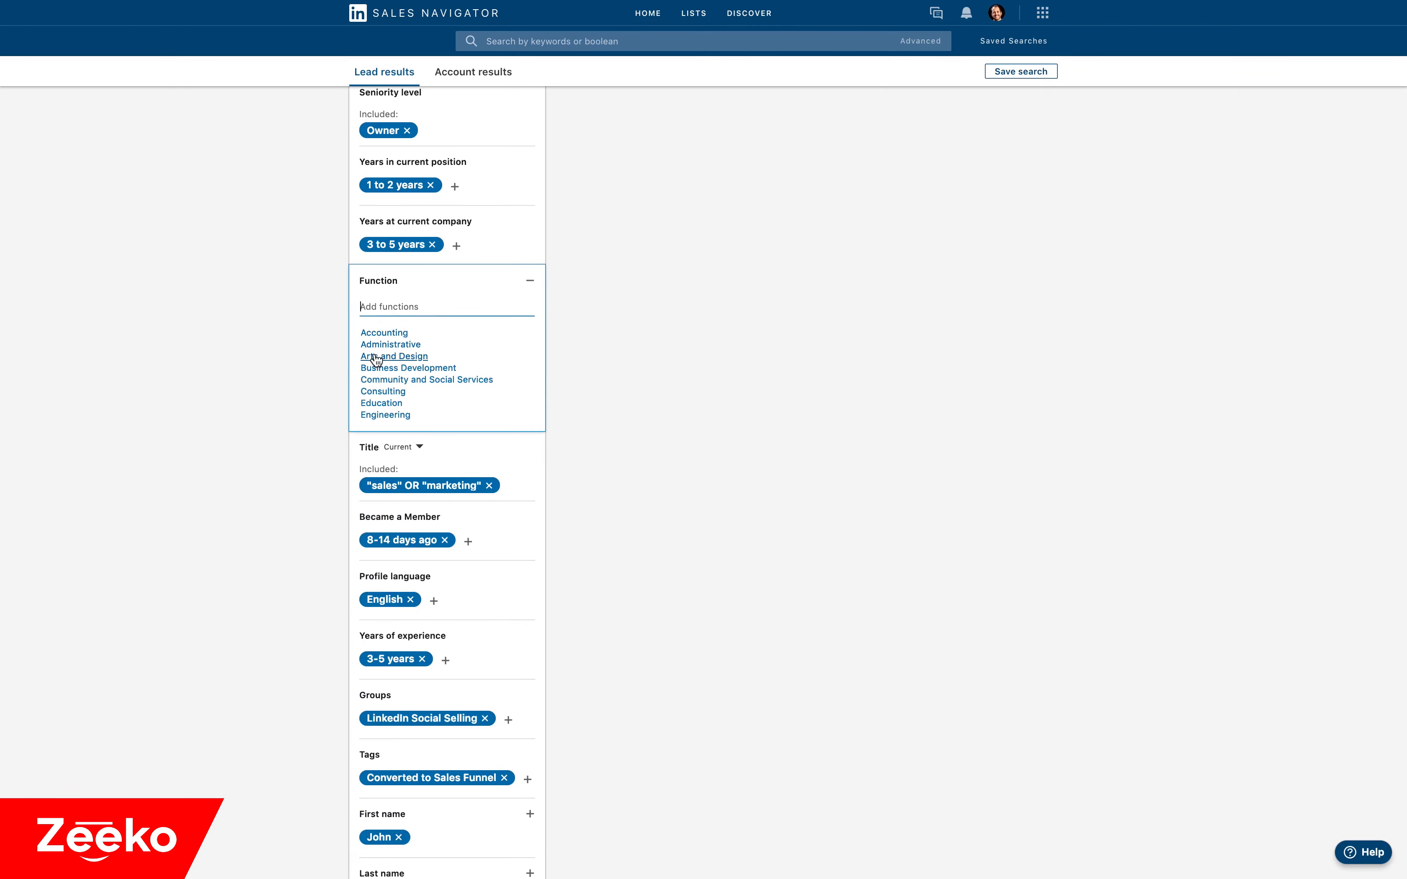
click(375, 391)
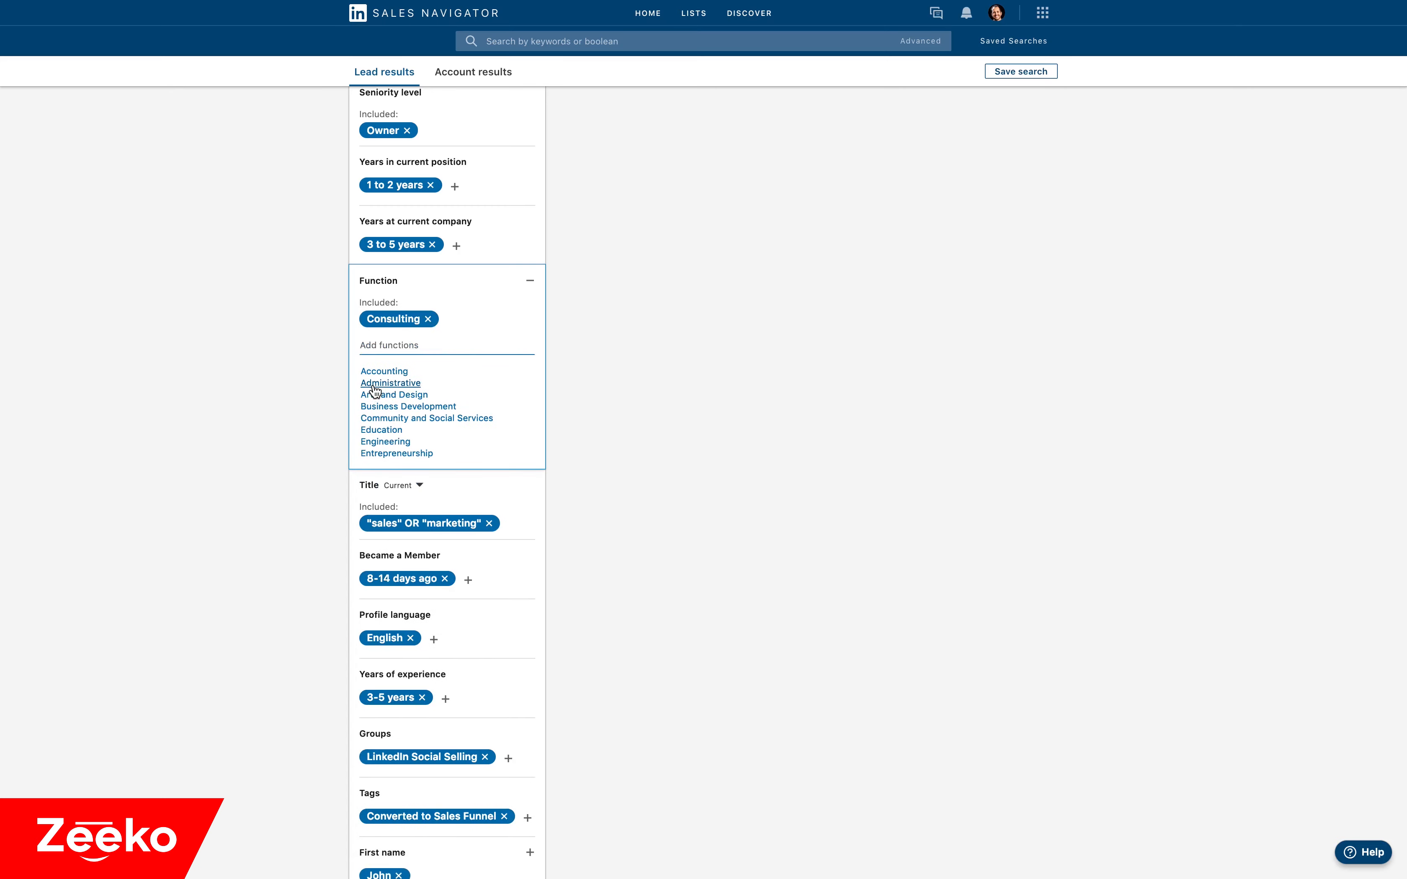
click(409, 328)
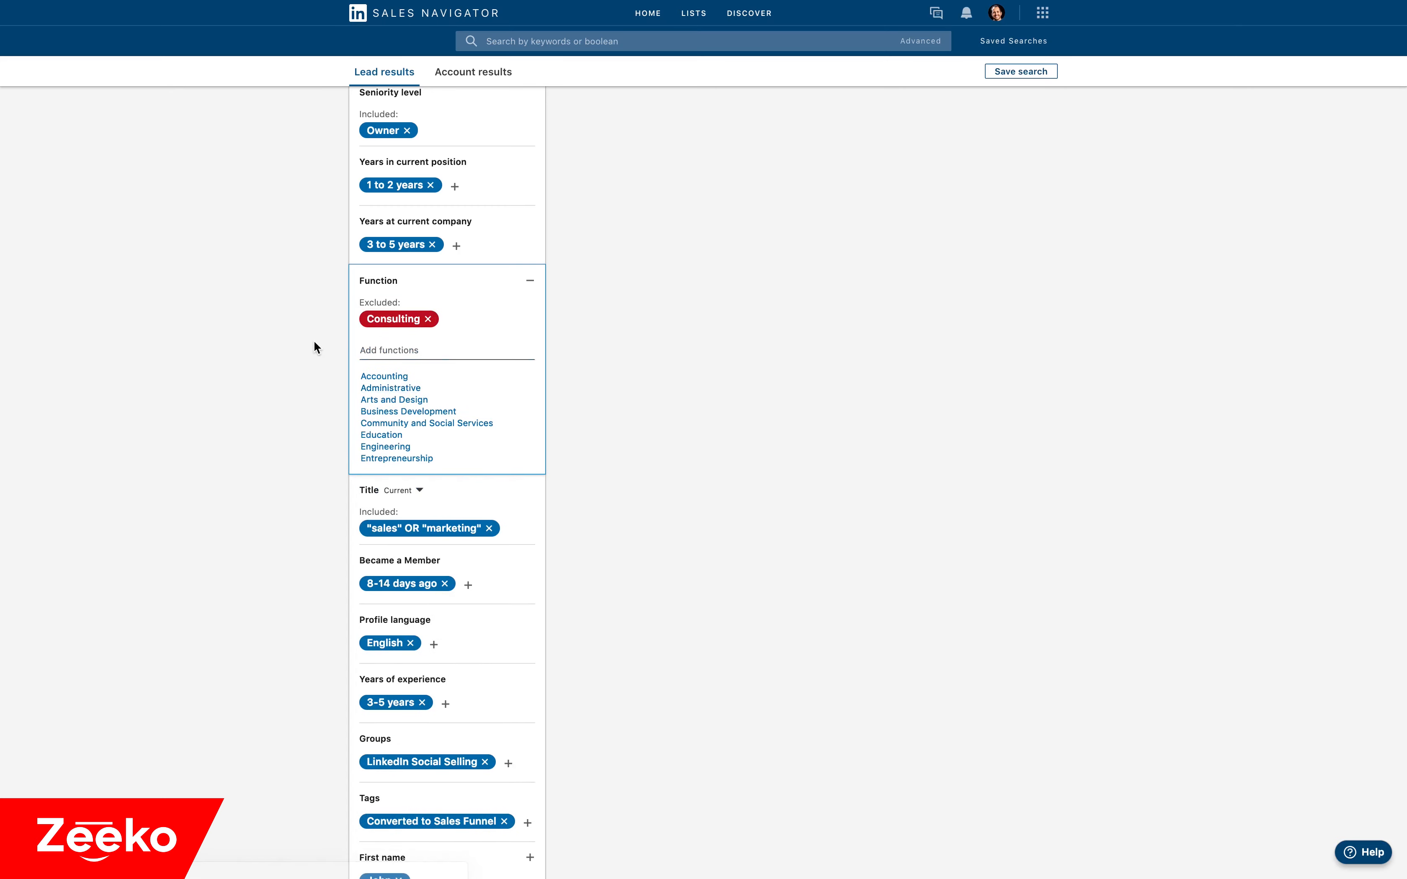
click(314, 342)
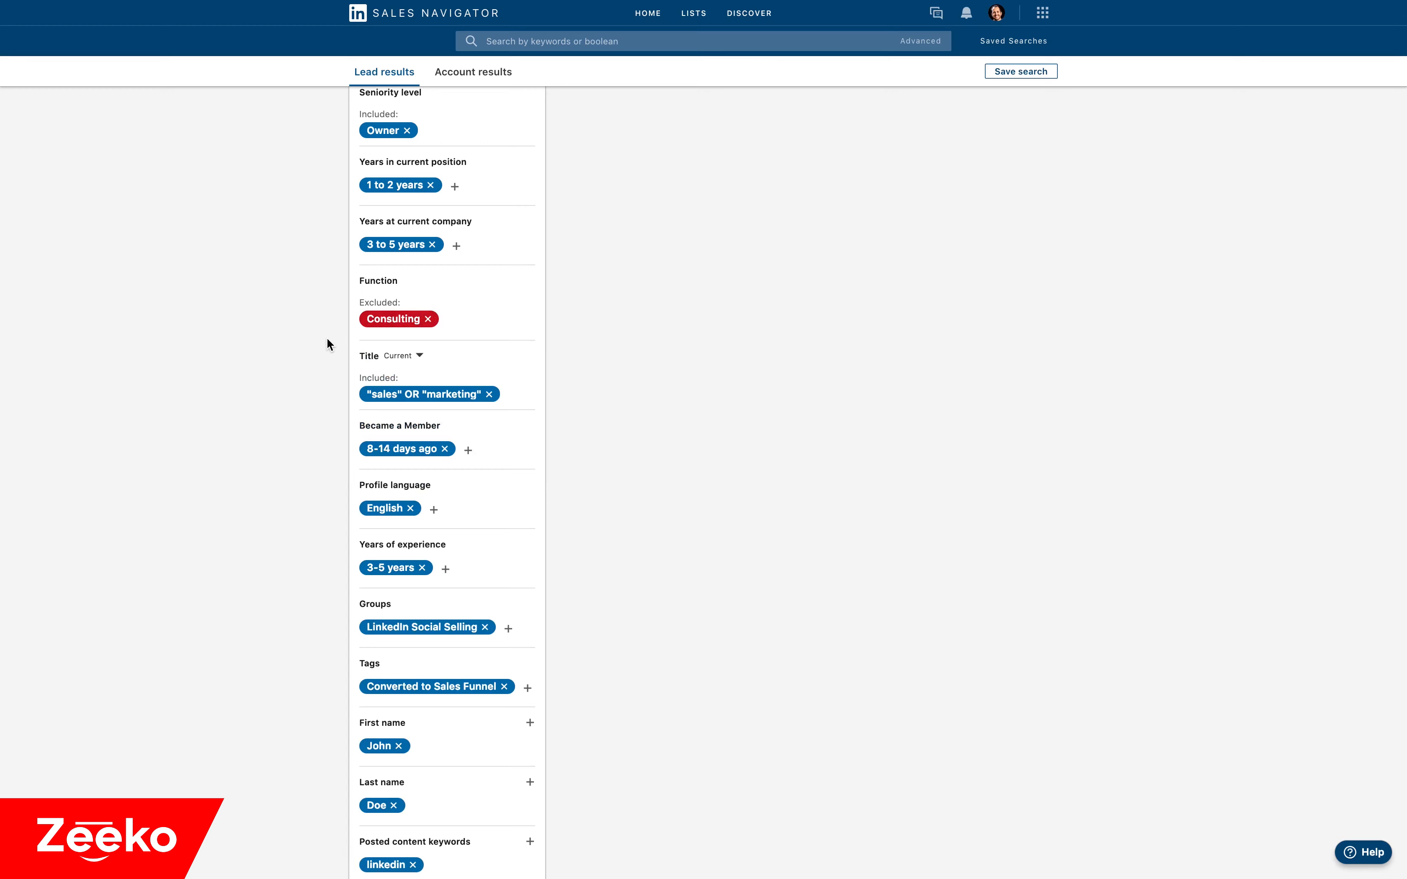
mouse_move(384, 329)
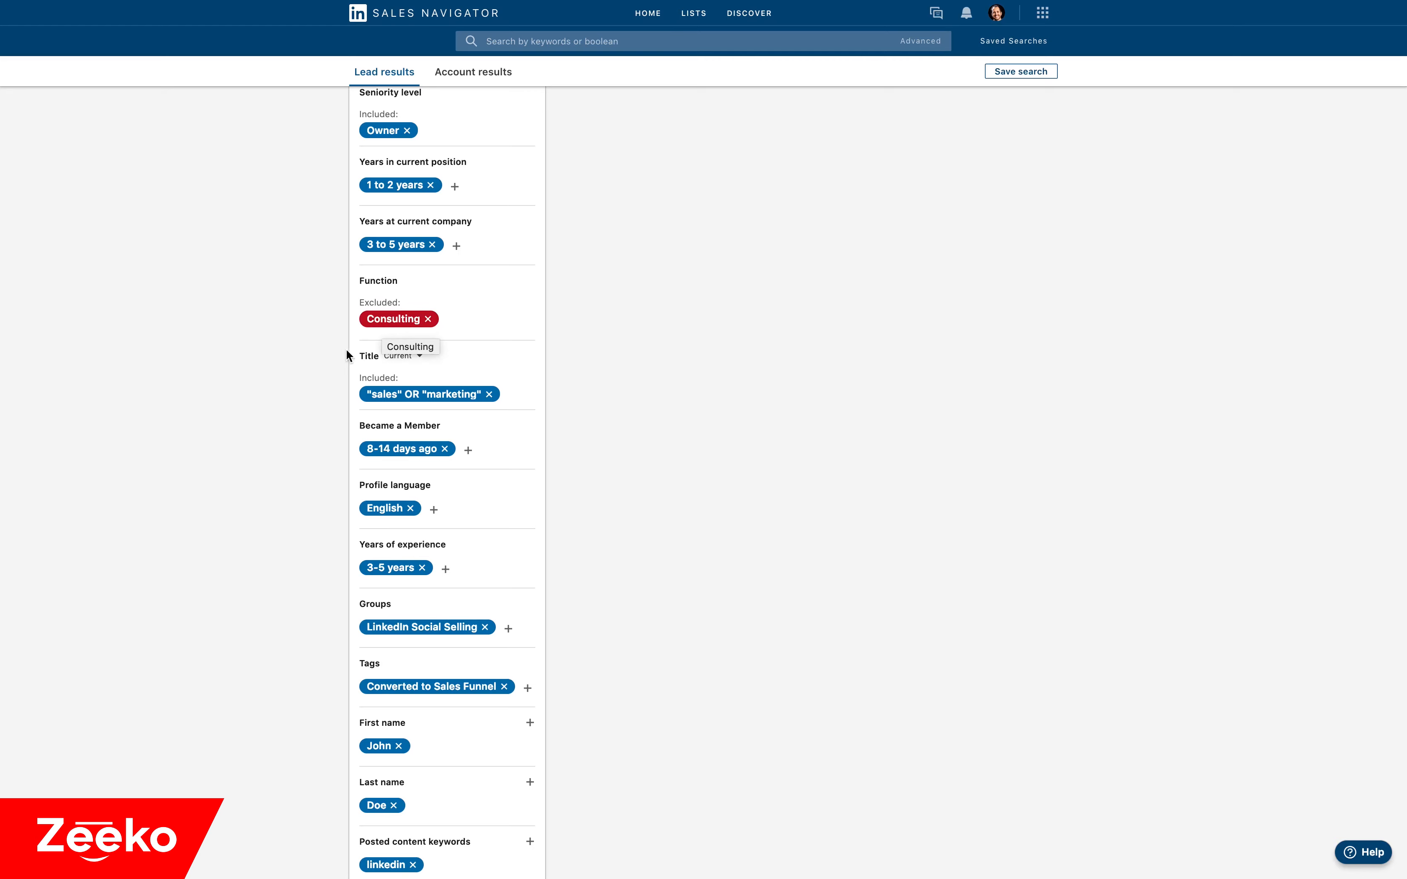
Replace the president NOT "vice" expression in the current Title filter with President as an included value and vice as an excluded value.
mouse_move(415, 393)
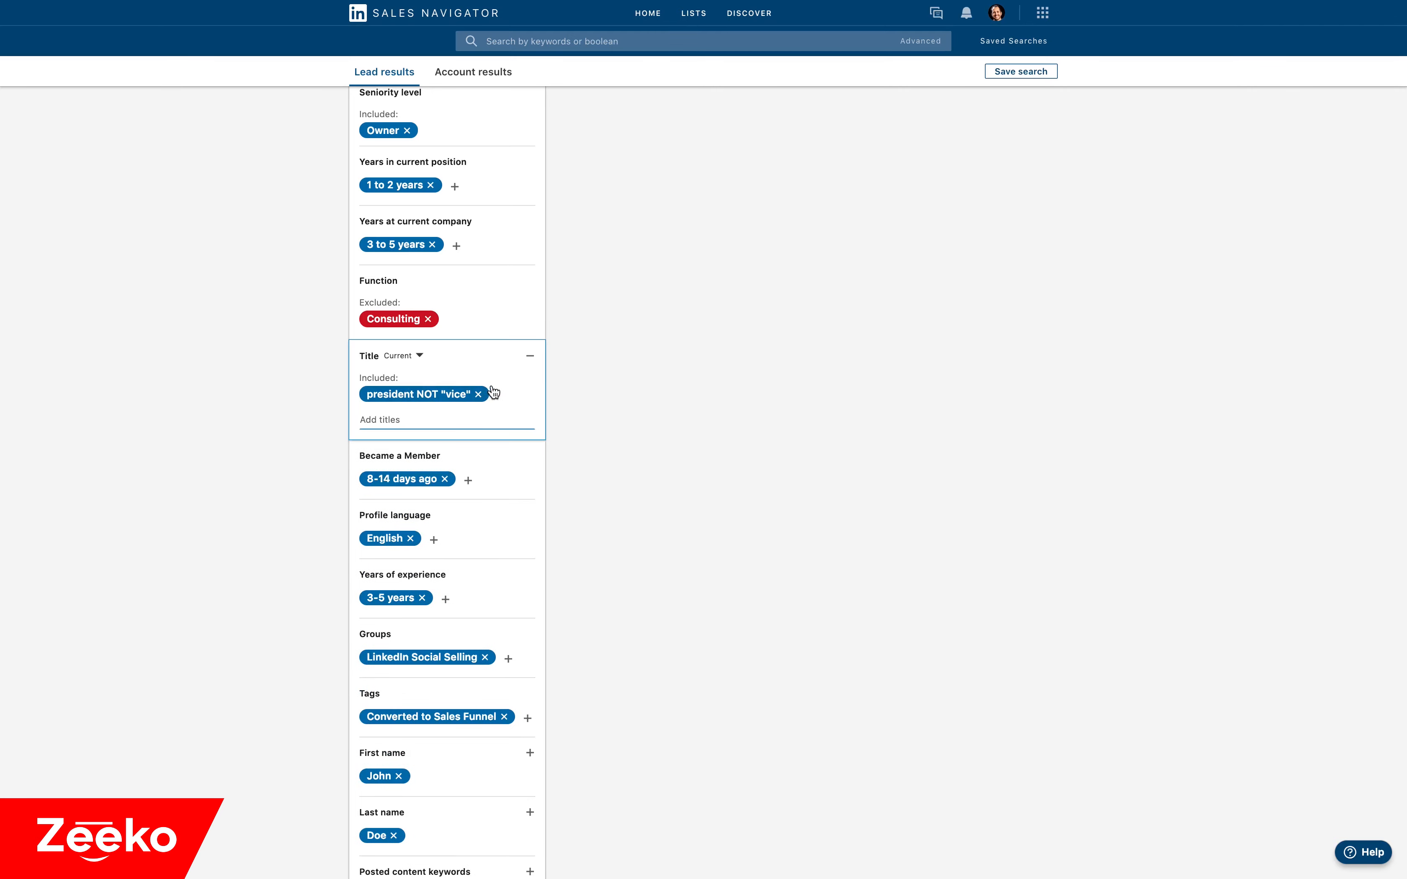
click(478, 394)
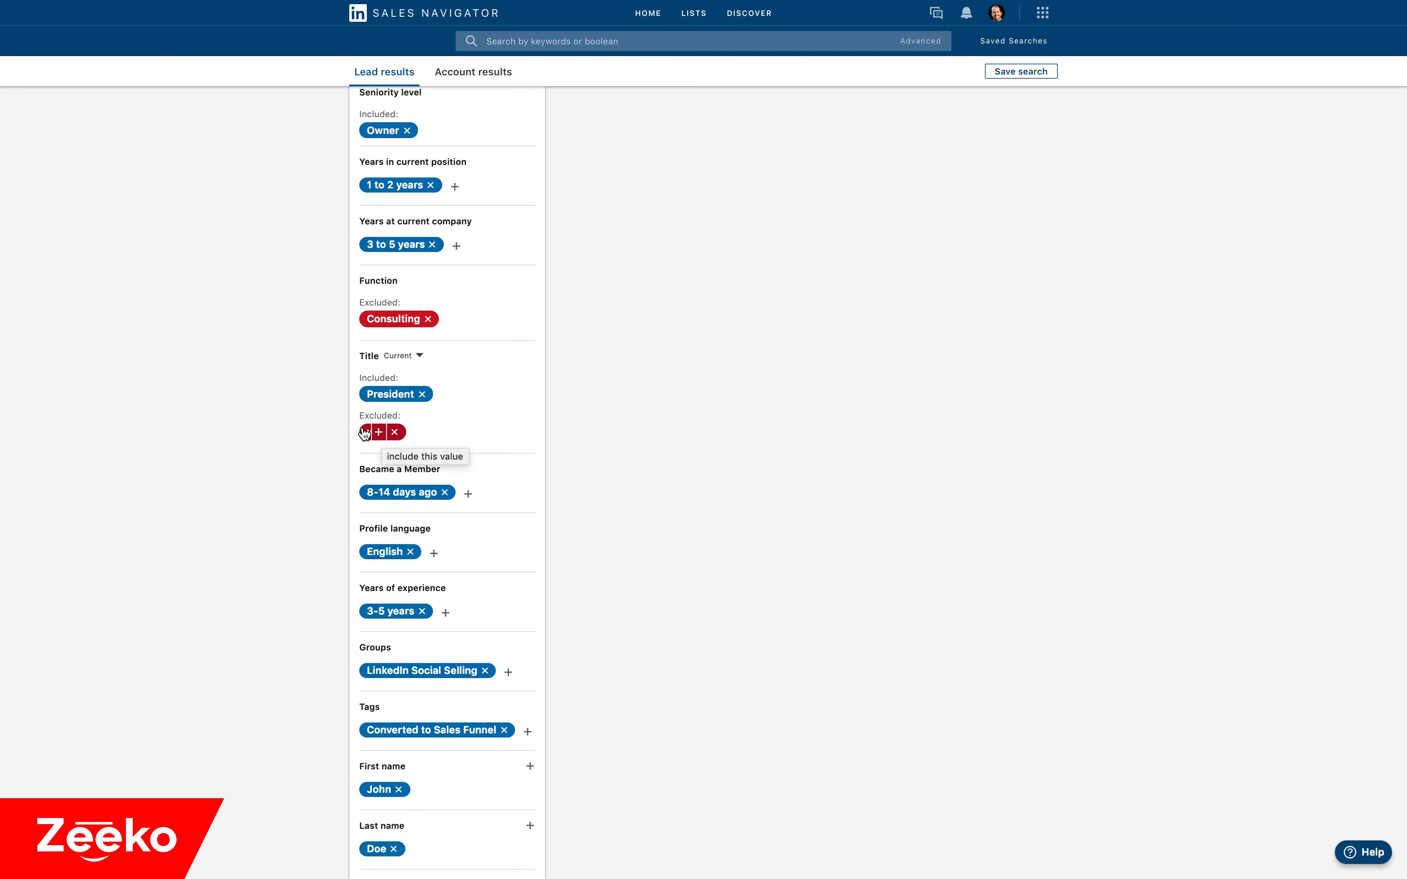
mouse_move(434, 396)
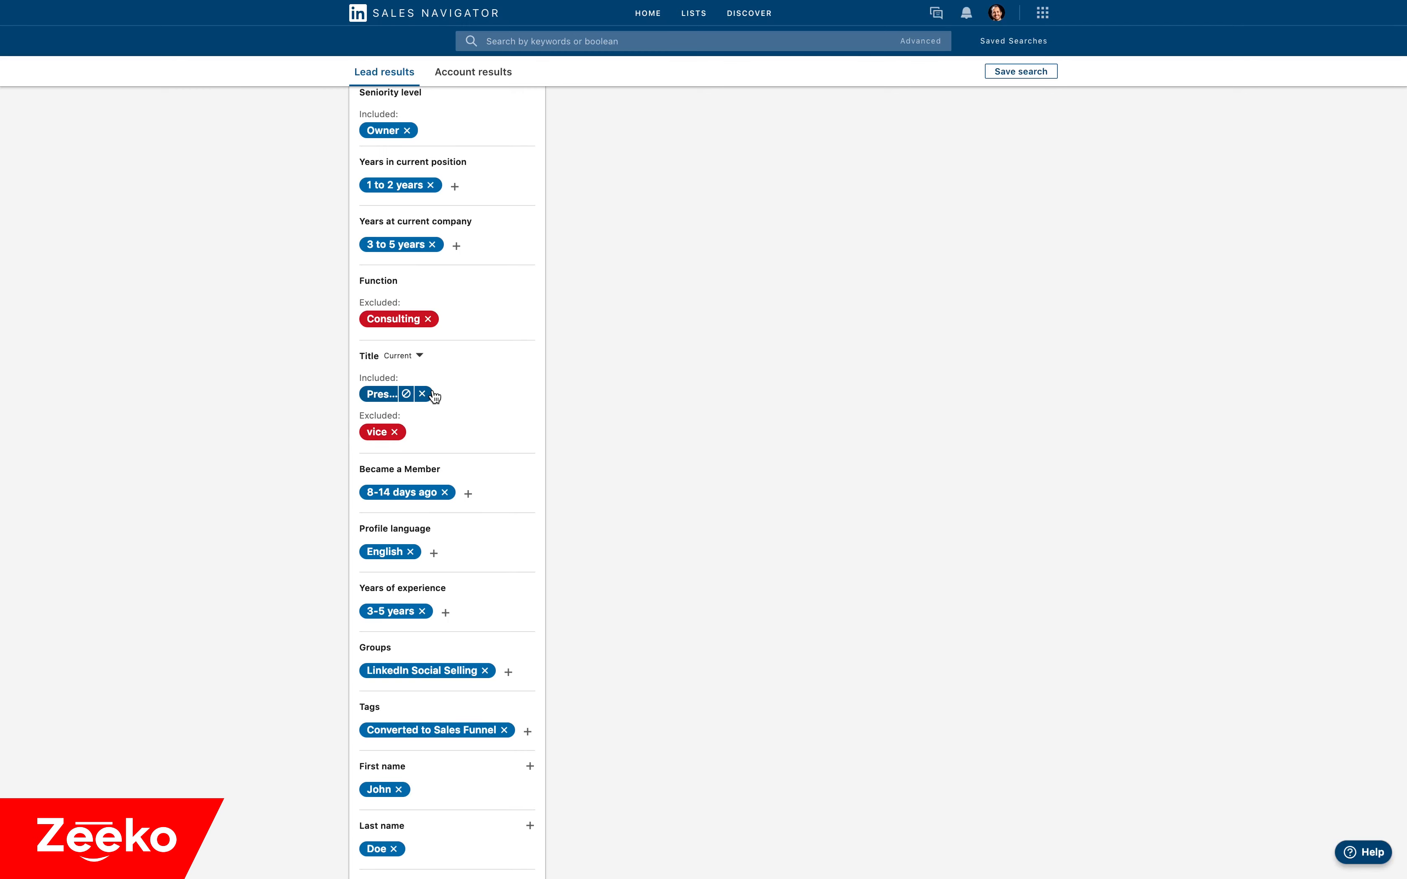
Review the included and excluded values across the lead filters, from Geography through Function and Title.
scroll(389, 423, down, 3)
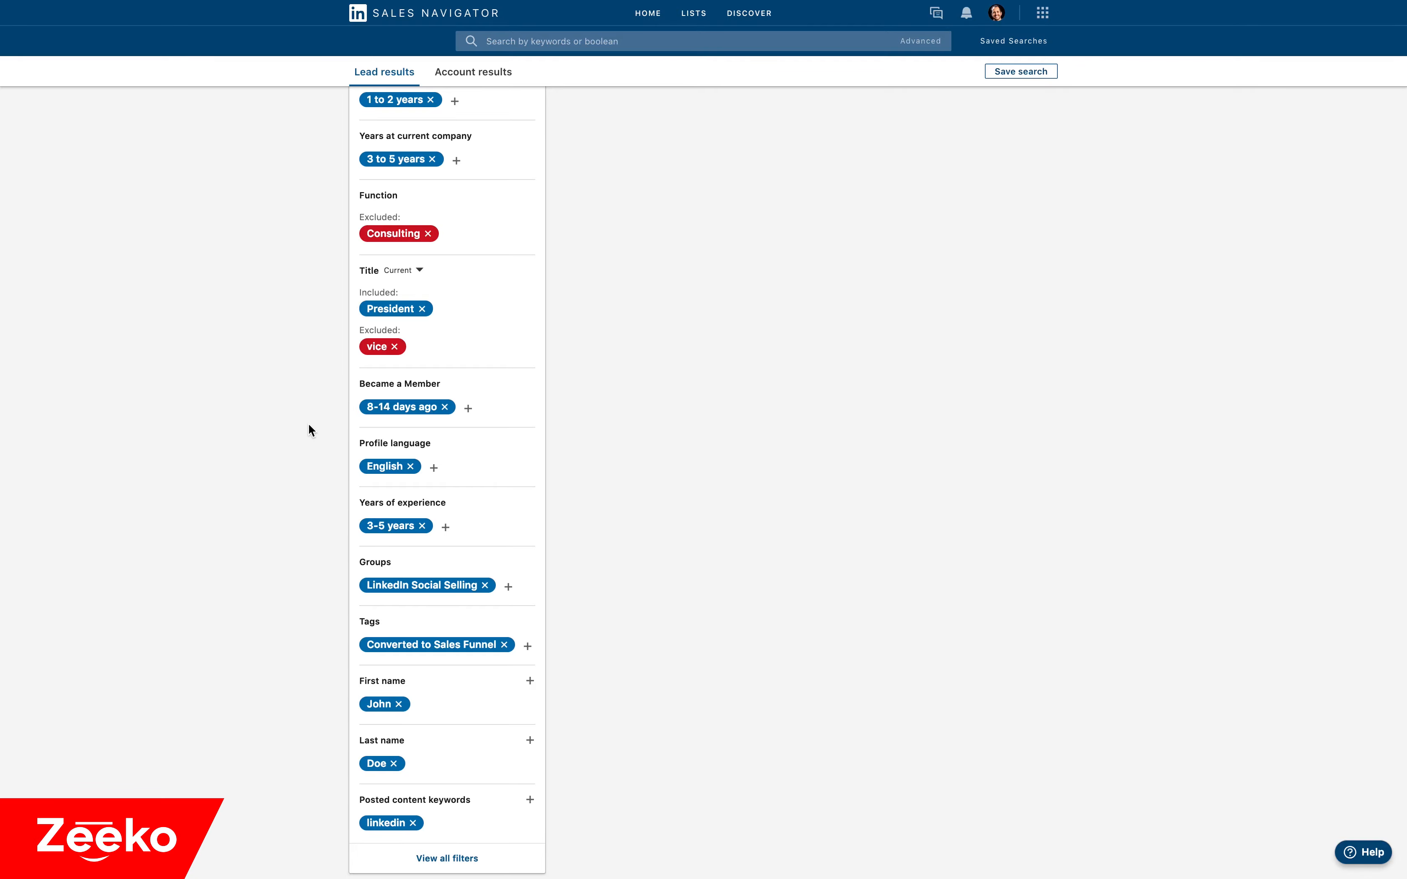
scroll(308, 431, up, 15)
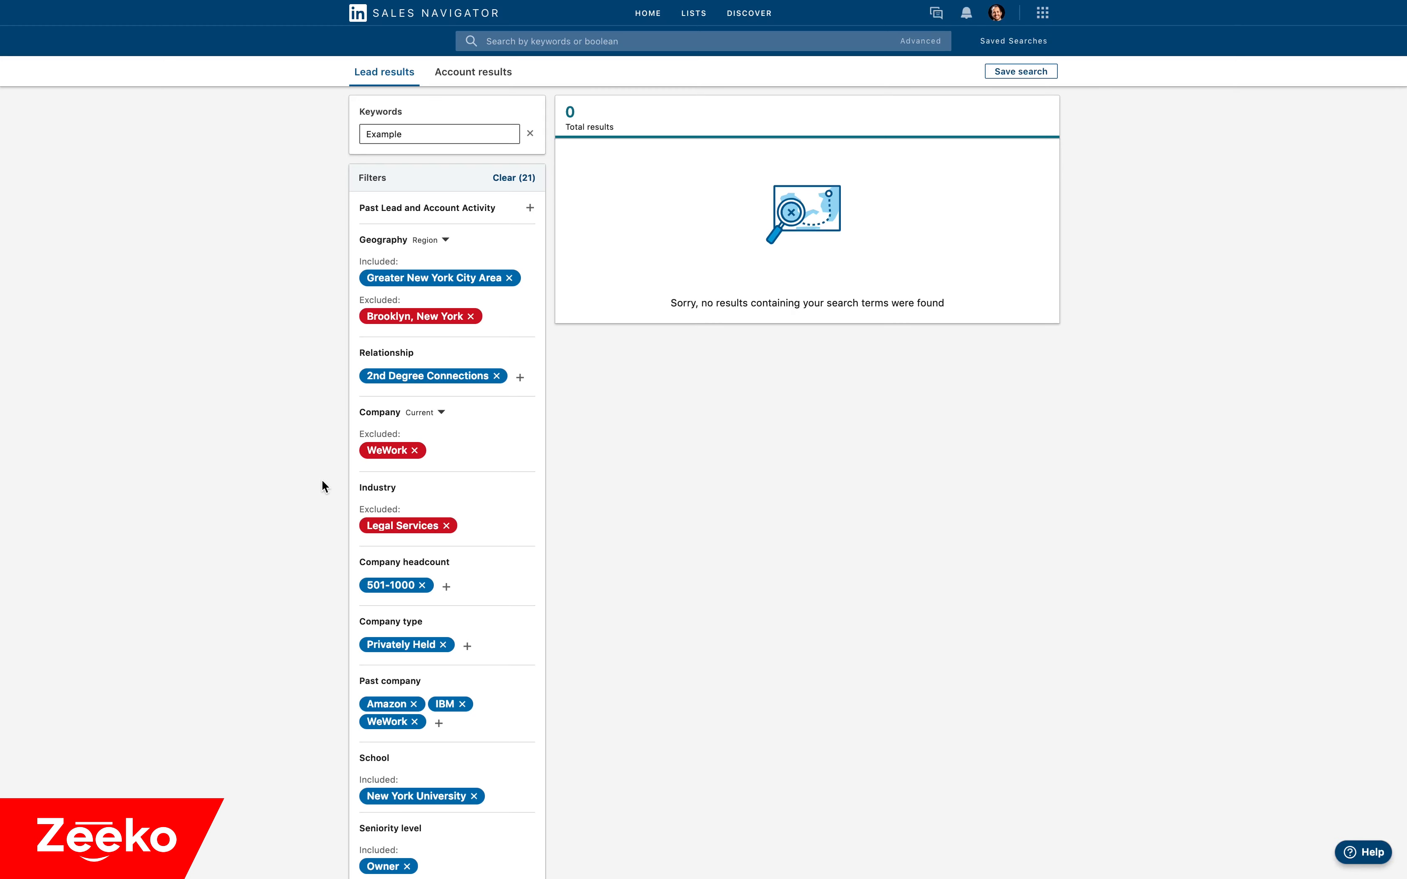
scroll(326, 735, down, 5)
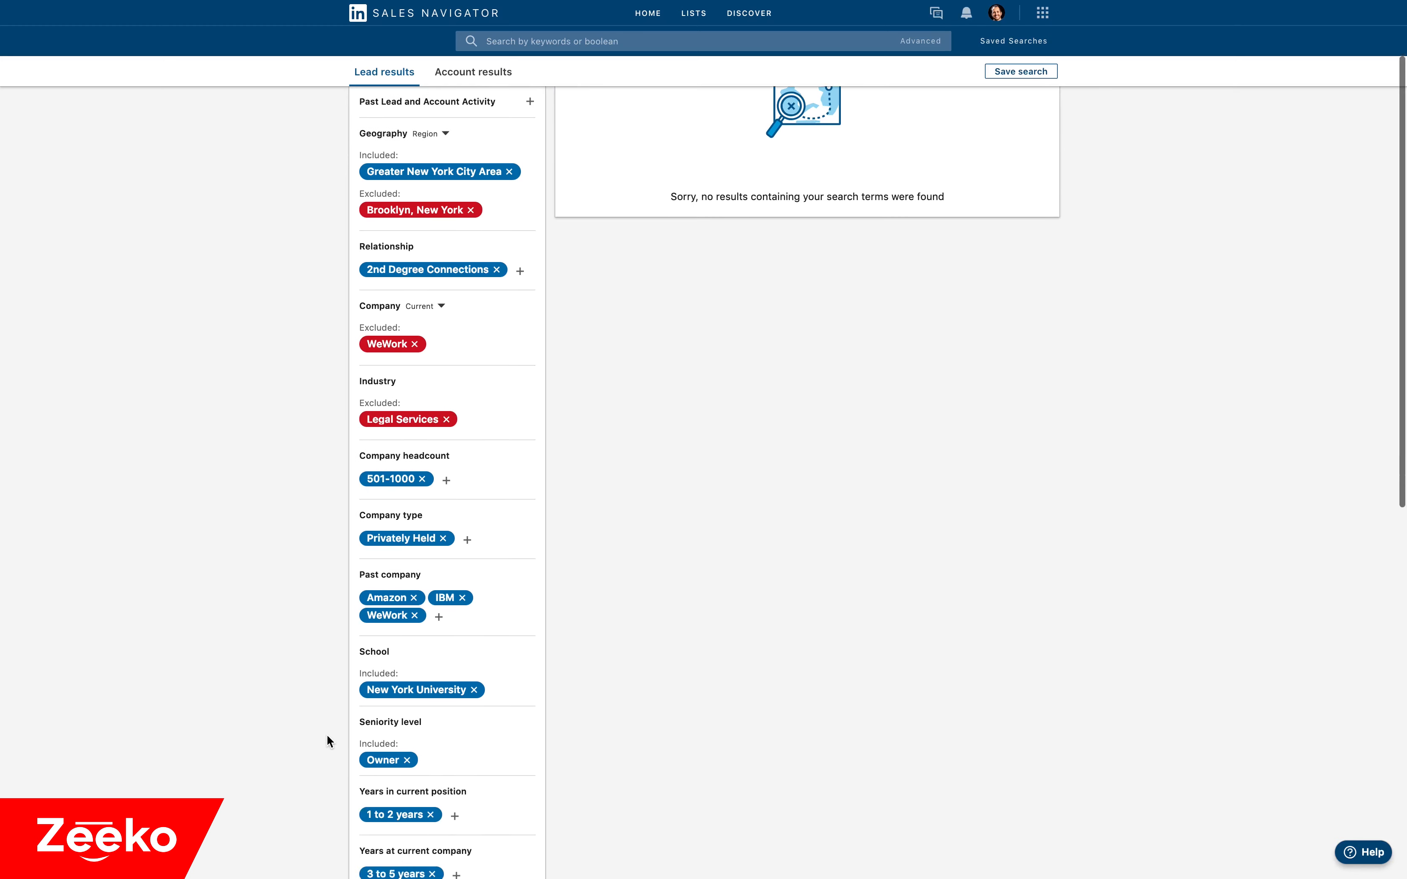
scroll(326, 631, down, 3)
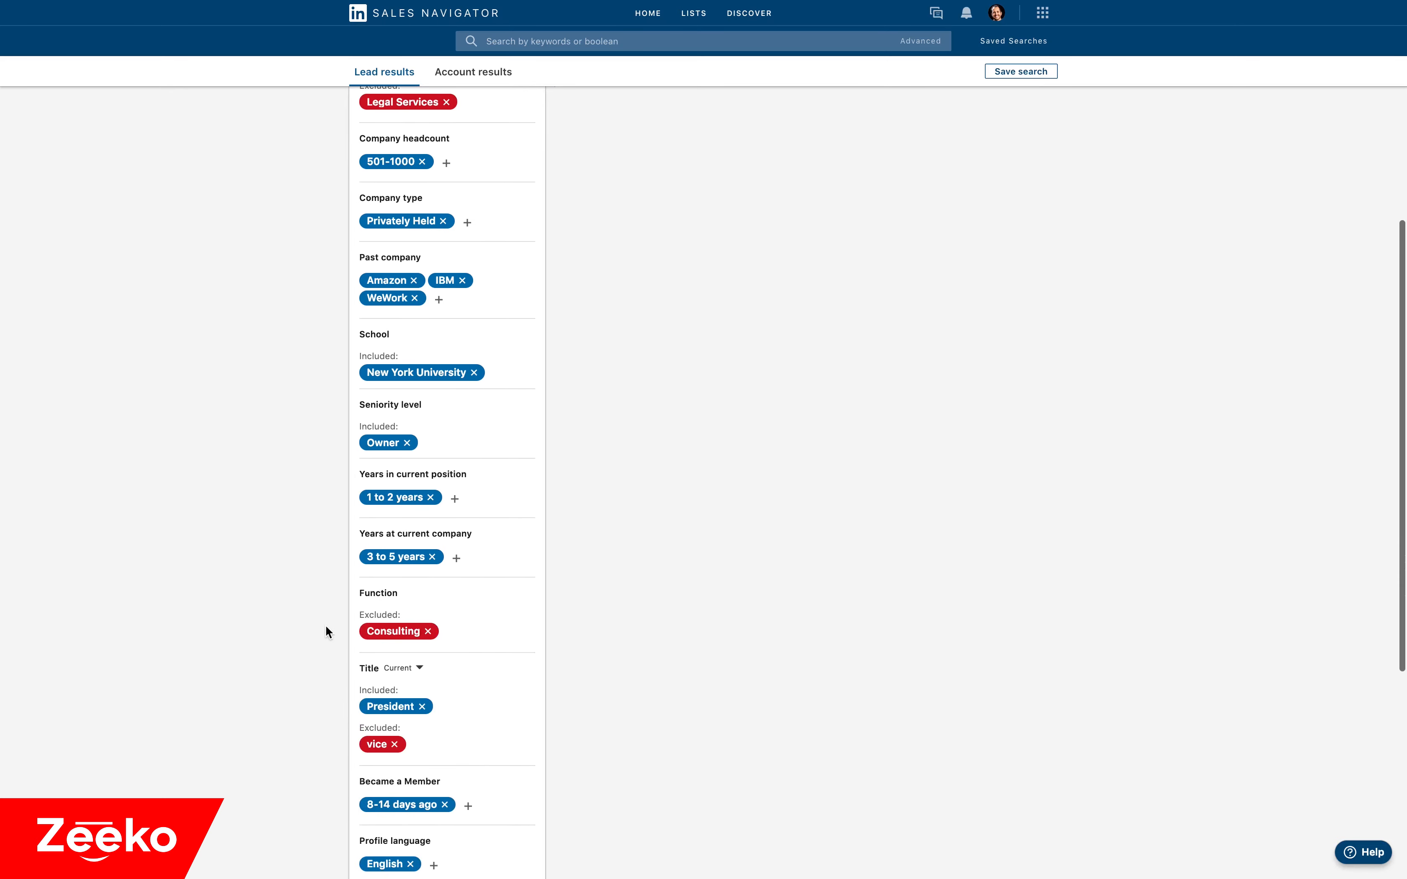
scroll(326, 613, down, 2)
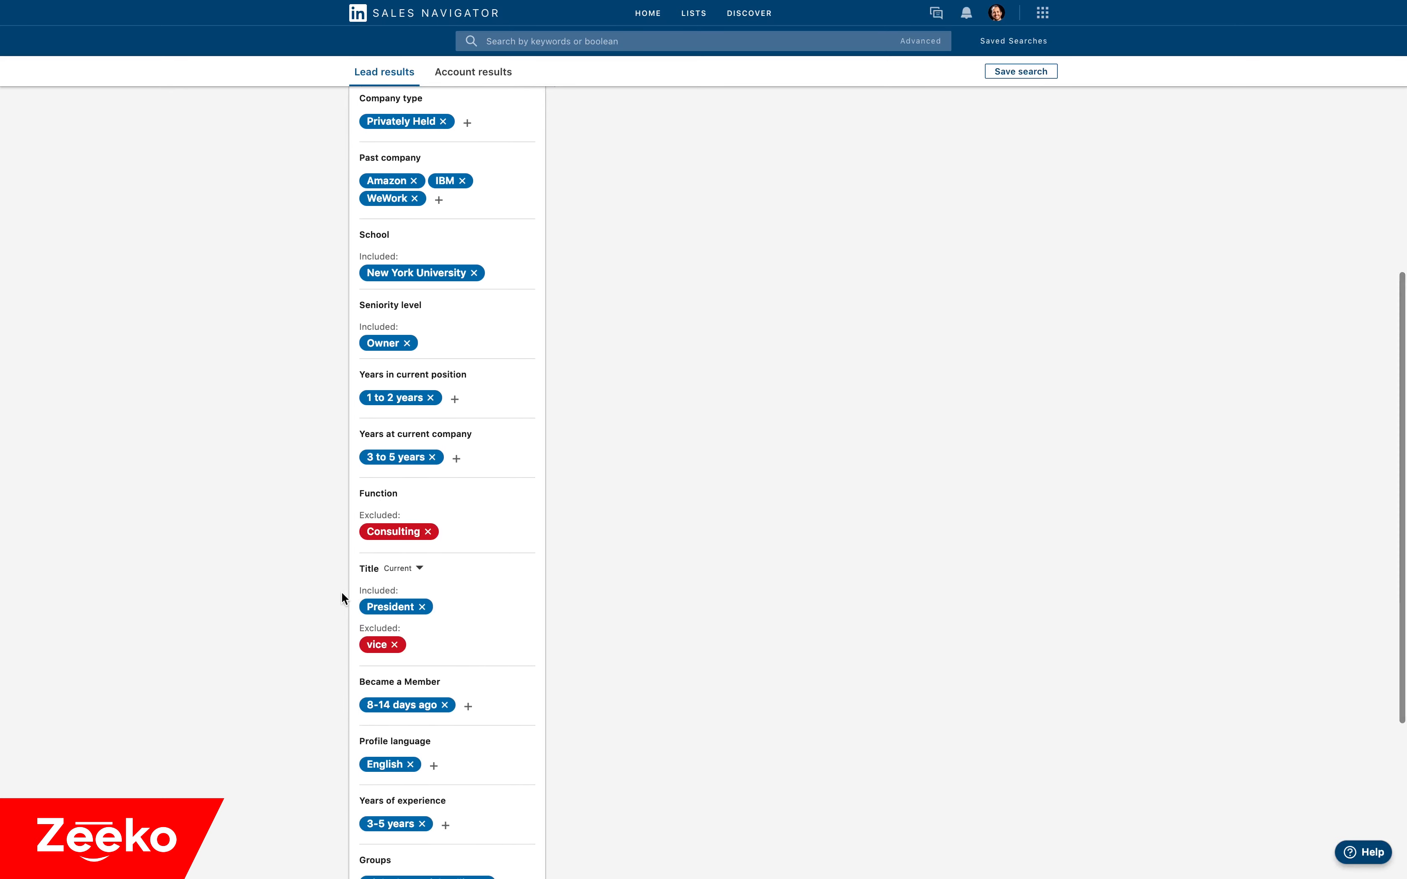
scroll(325, 588, up, 9)
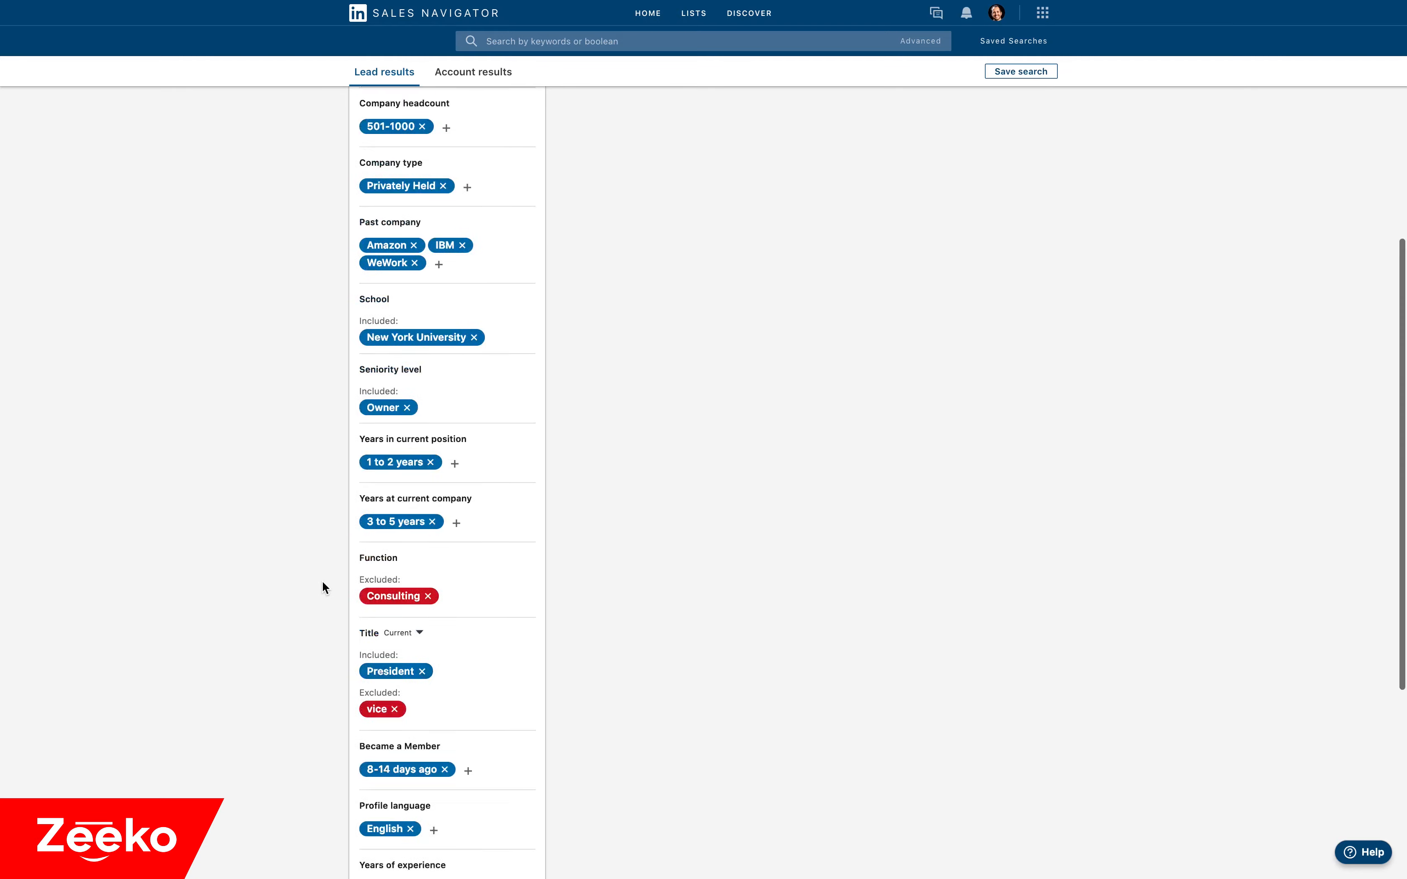